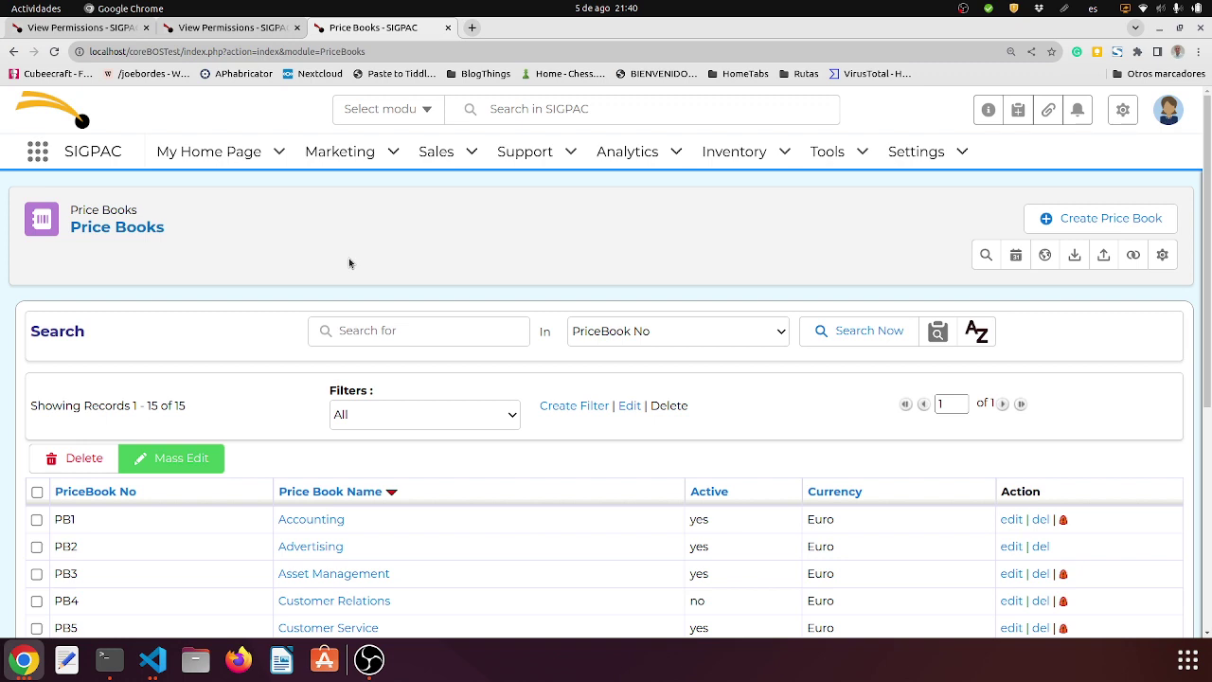
Step: Check which filters are available for the Price Books list
click(452, 424)
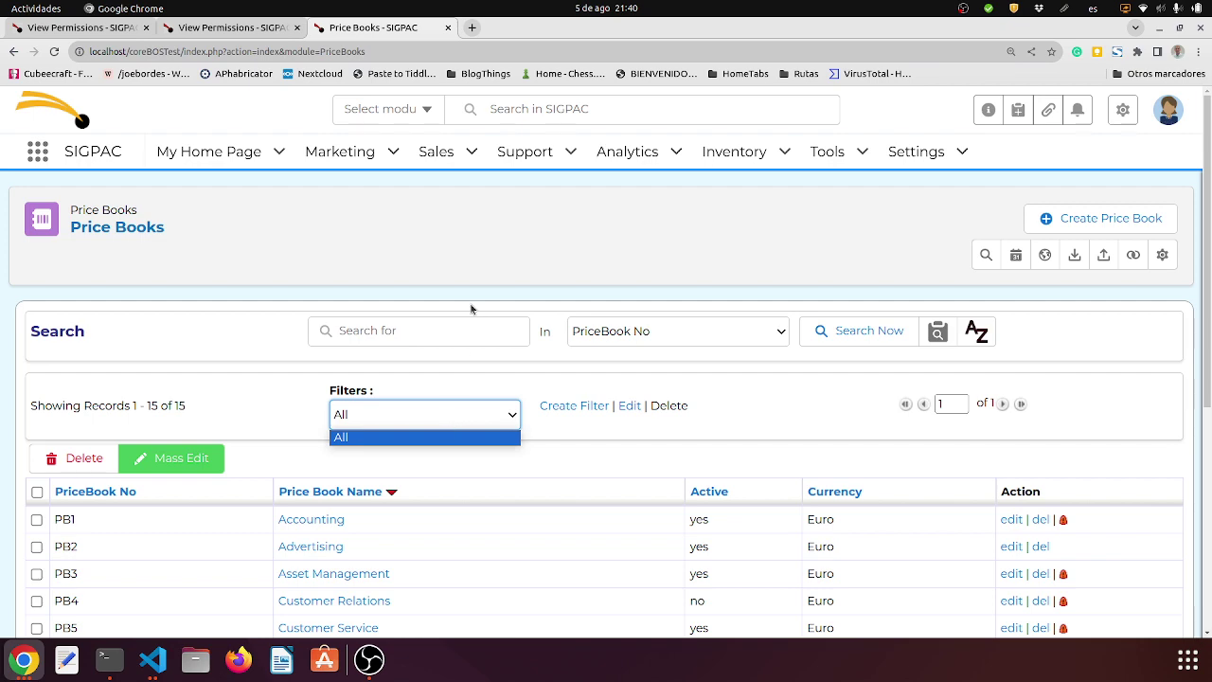
click(499, 253)
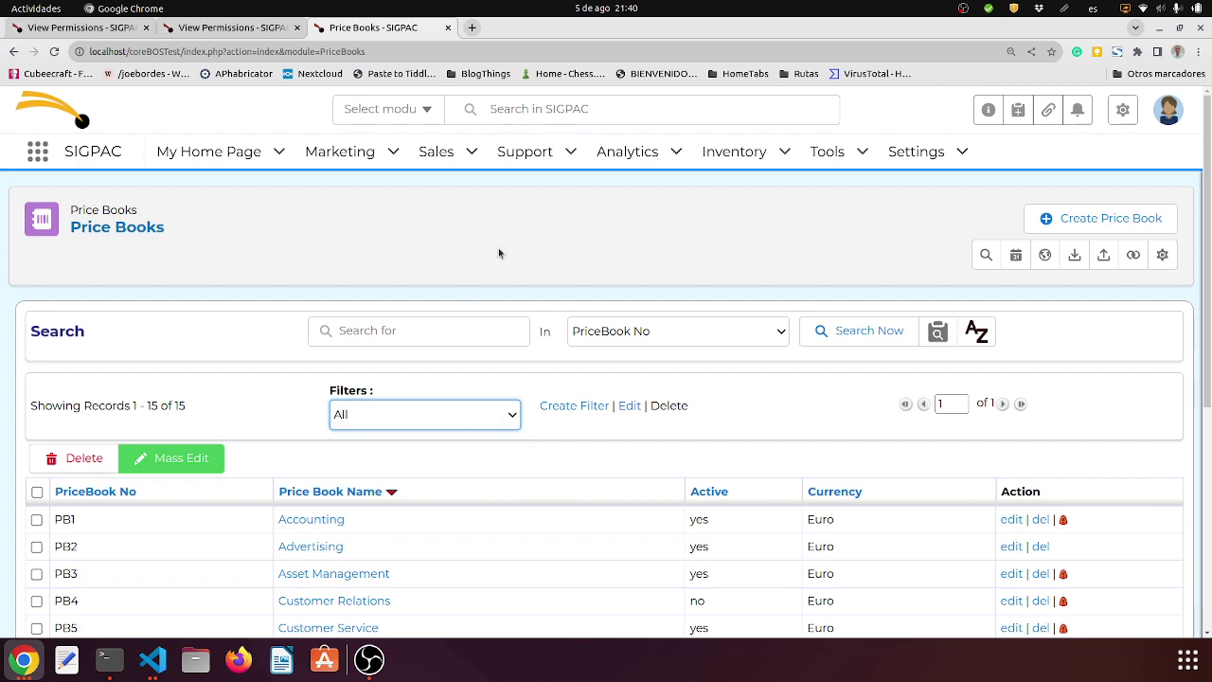
Step: Run an advanced search in View Permissions for records whose Module List contains "priceb"
click(110, 34)
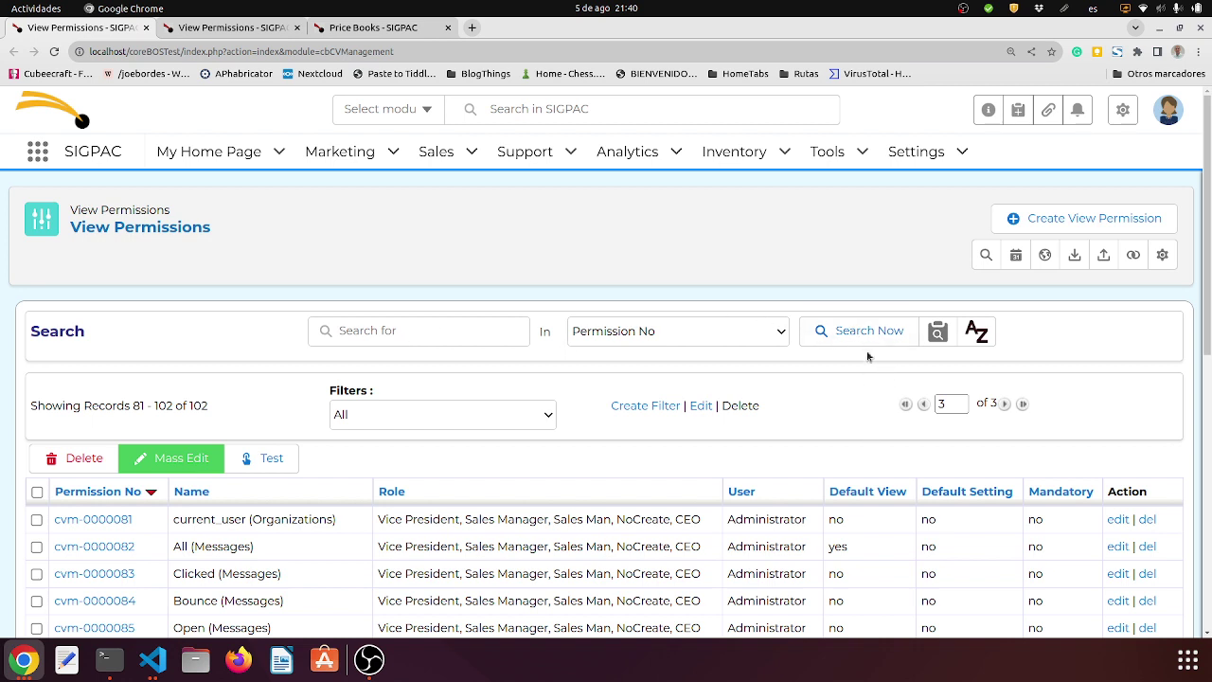
click(938, 337)
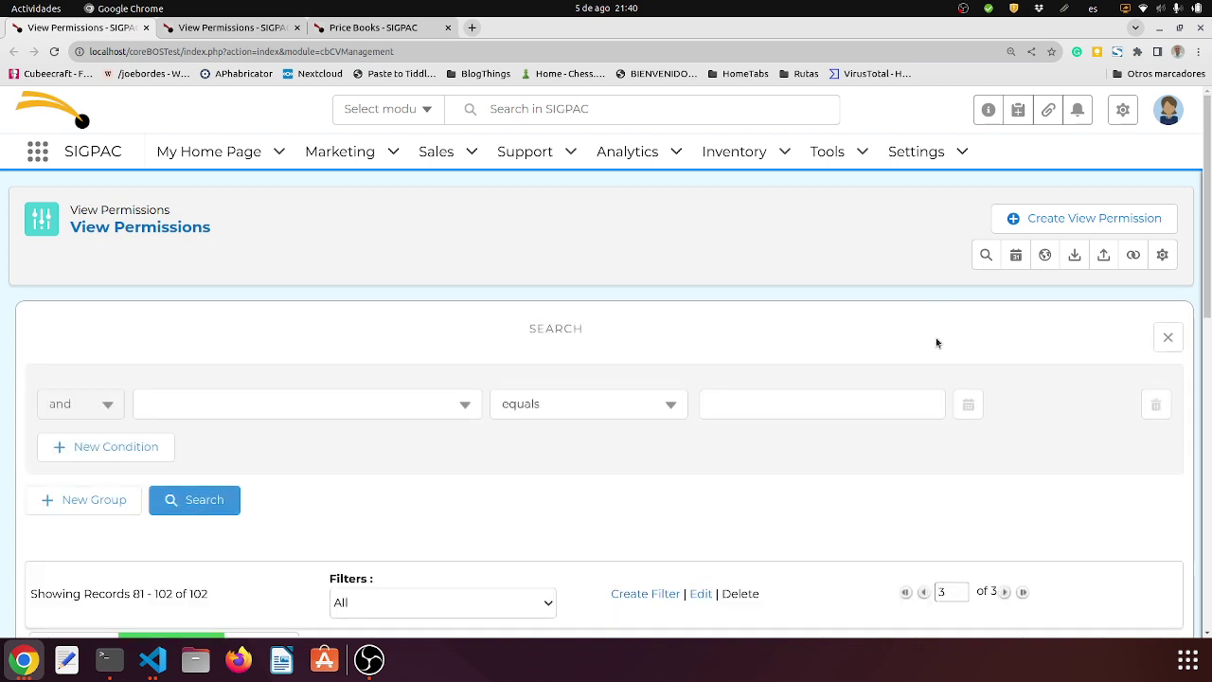
click(337, 406)
scroll(312, 525, down, 5)
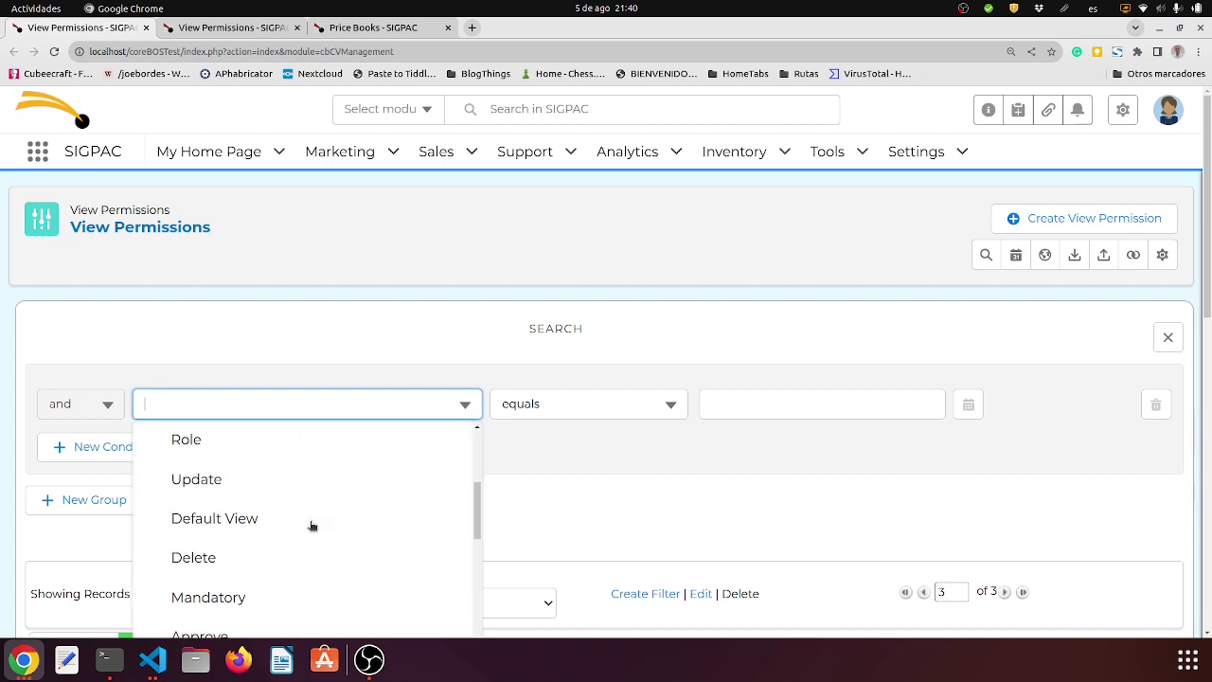
scroll(312, 525, down, 3)
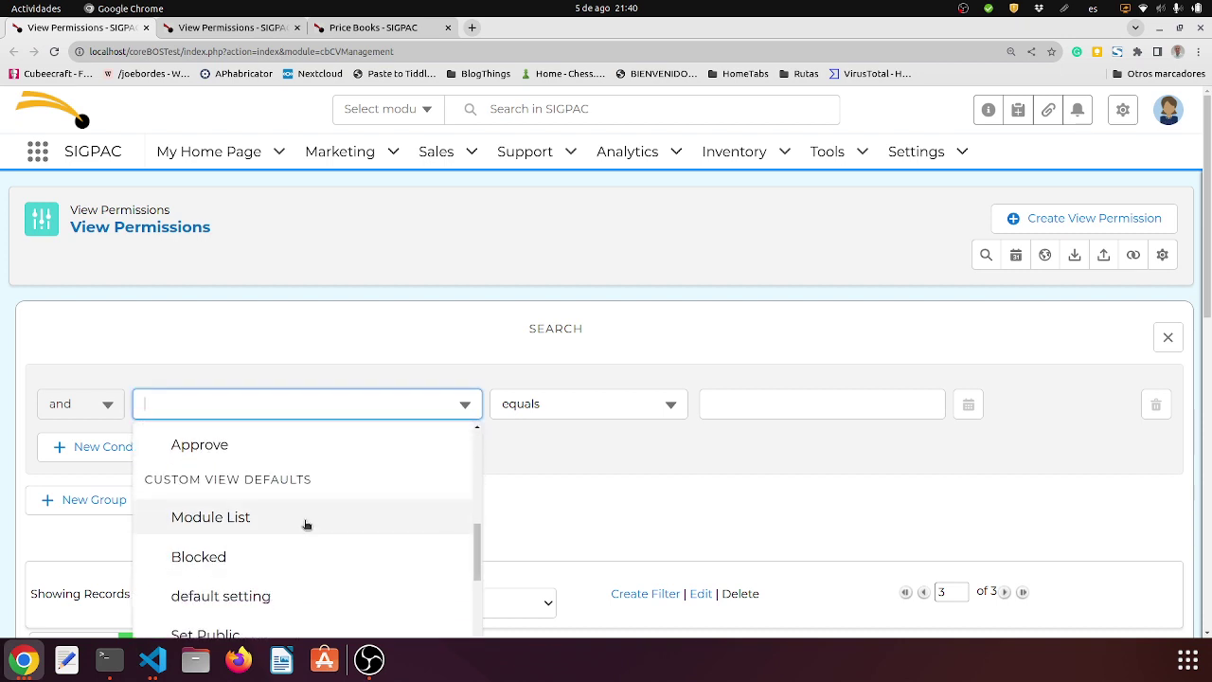
click(303, 520)
click(558, 409)
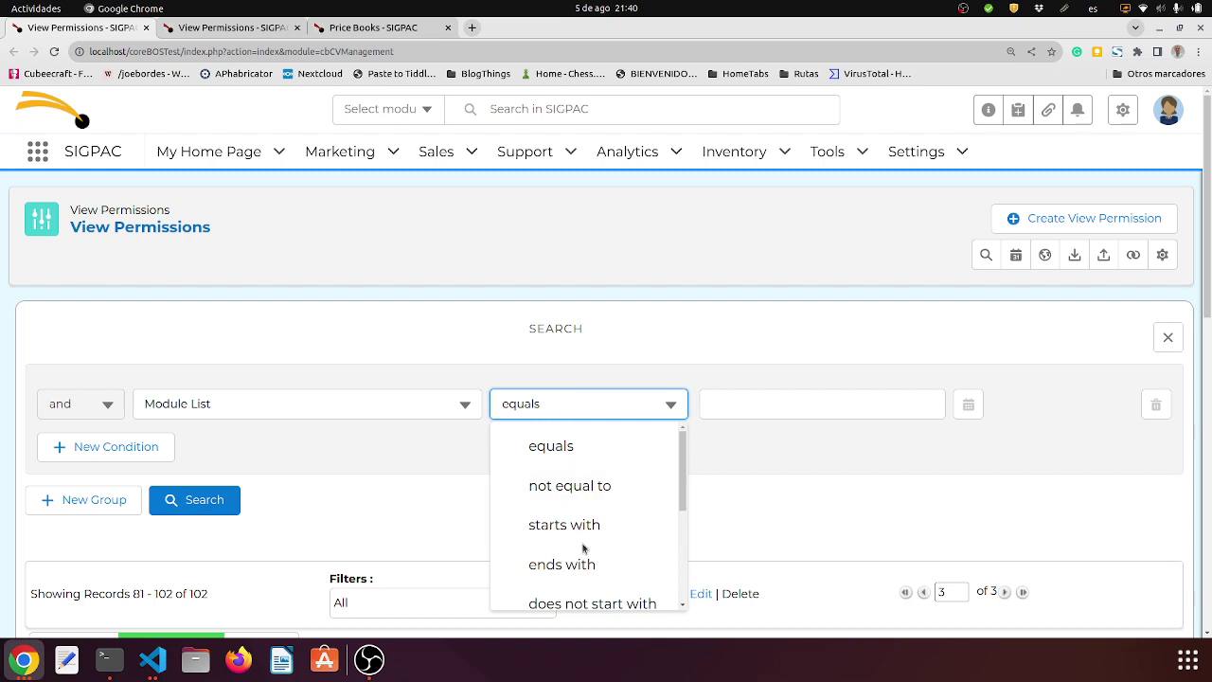
scroll(582, 546, down, 3)
click(601, 474)
click(749, 407)
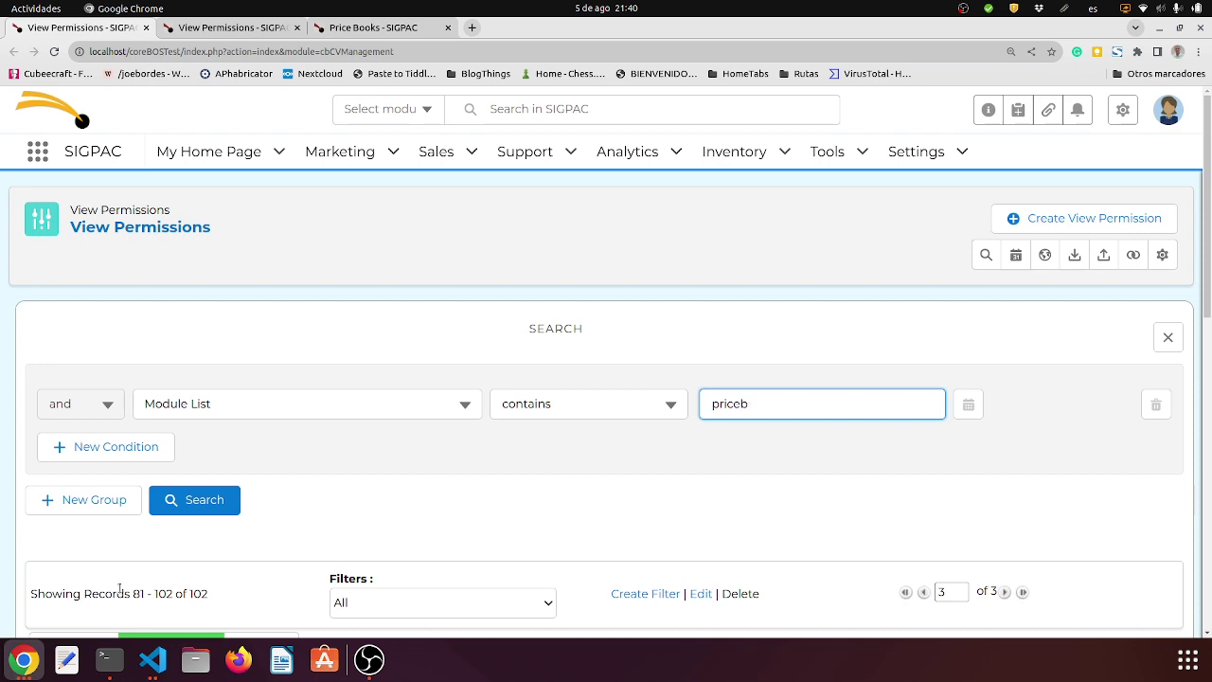
click(203, 502)
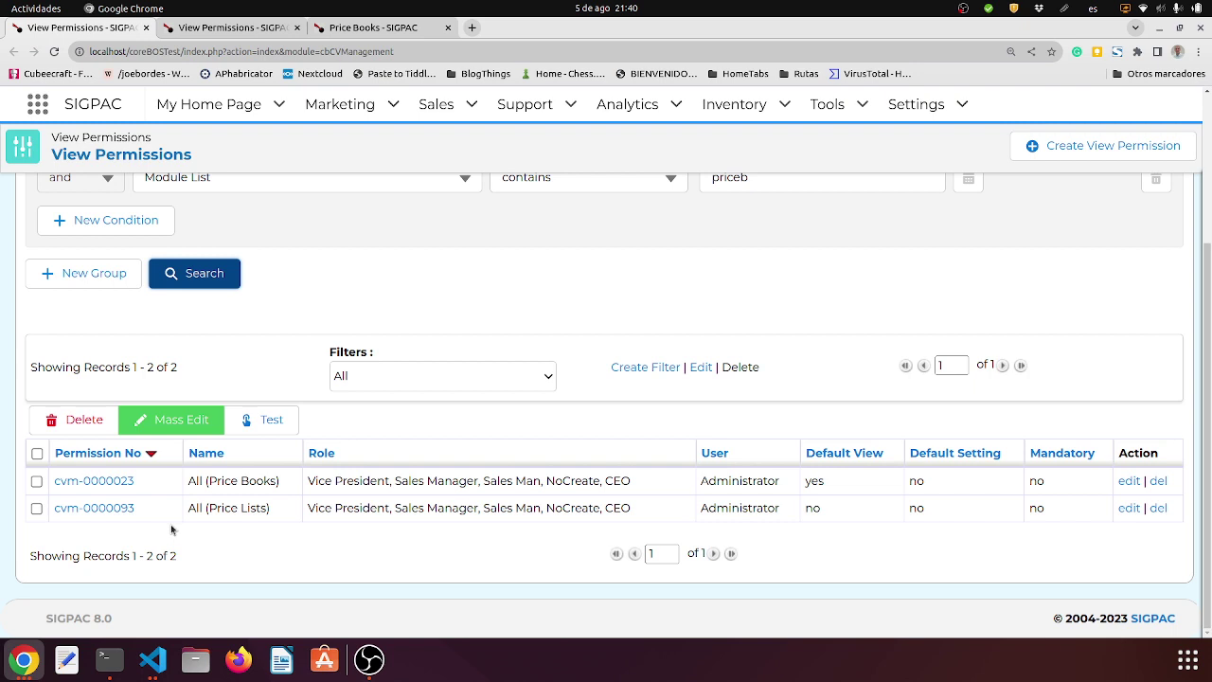
Step: Open the All (Price Books) permission in a separate tab, then open the All (Price Lists) permission and inspect its Default Setting
middle_click(119, 485)
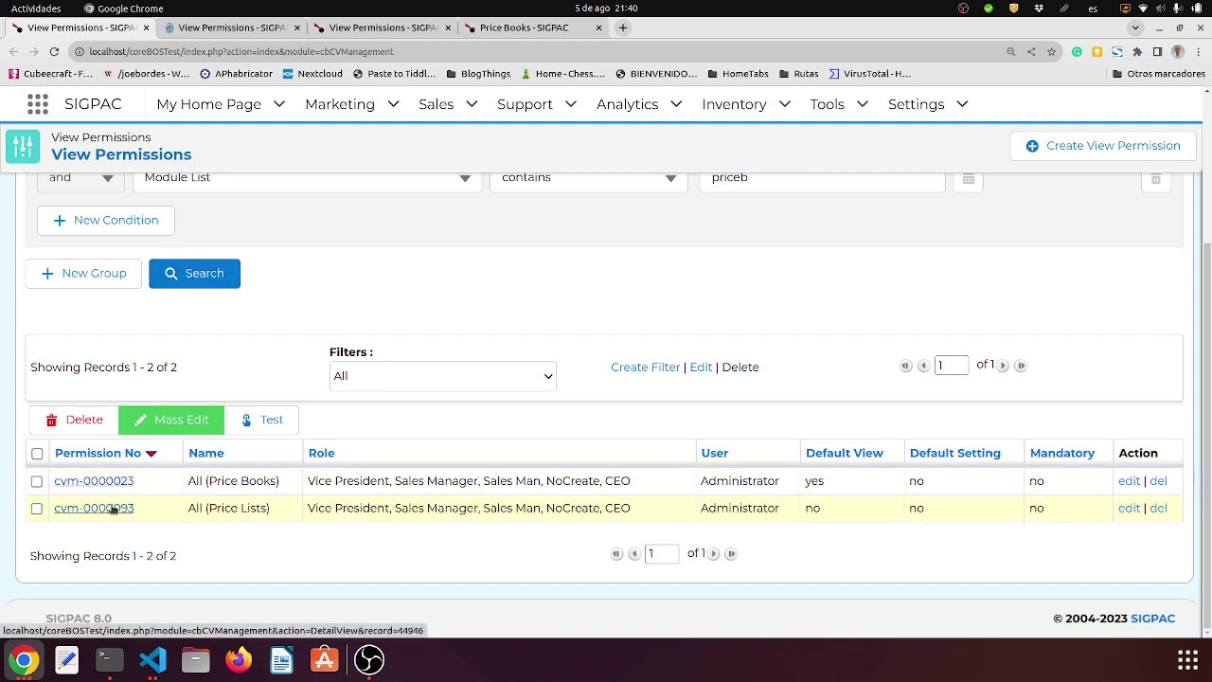
click(112, 508)
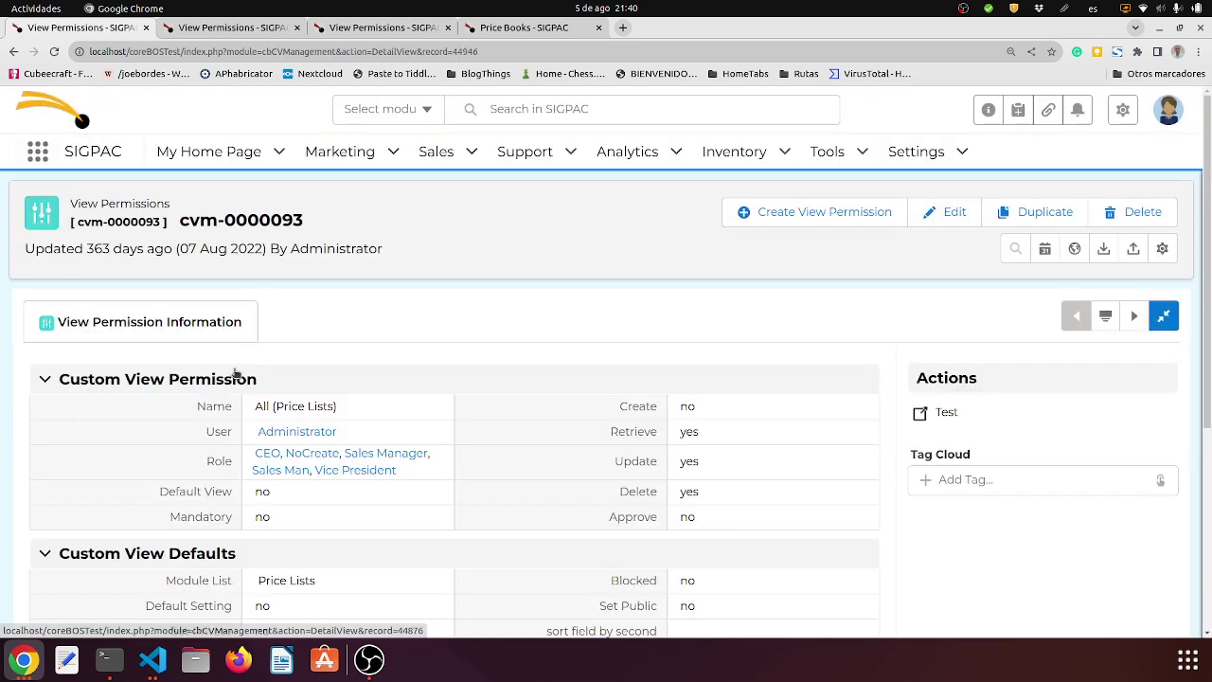
scroll(236, 375, down, 3)
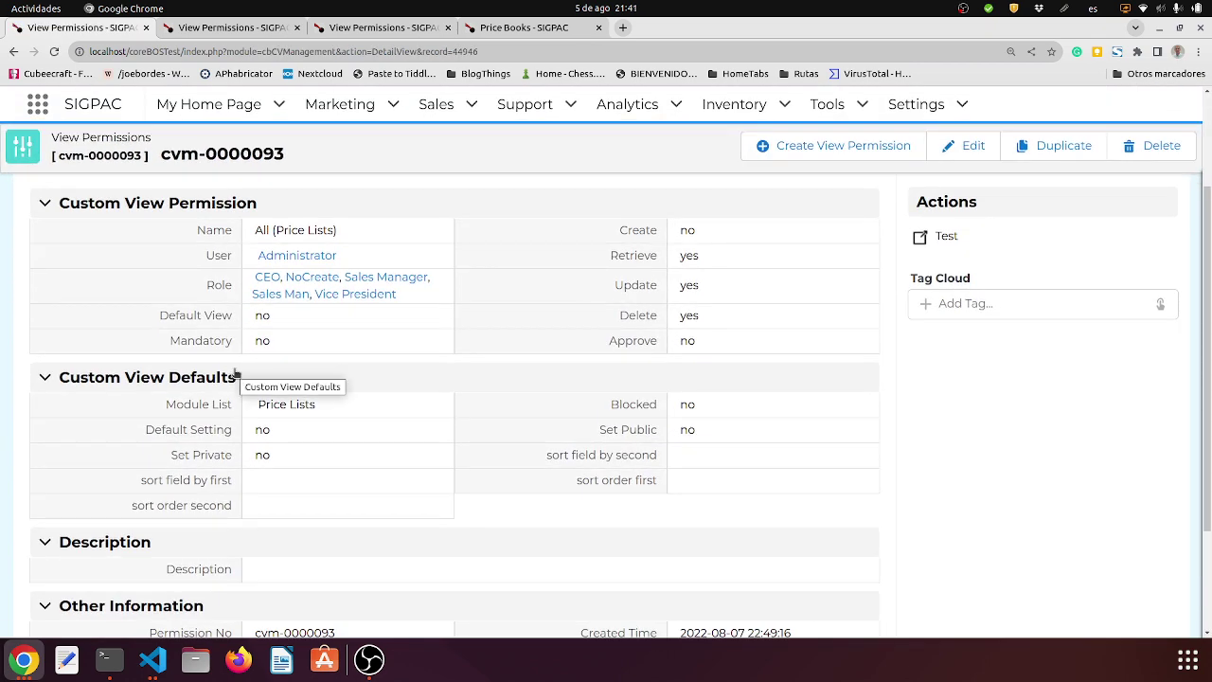
drag(145, 430, 302, 427)
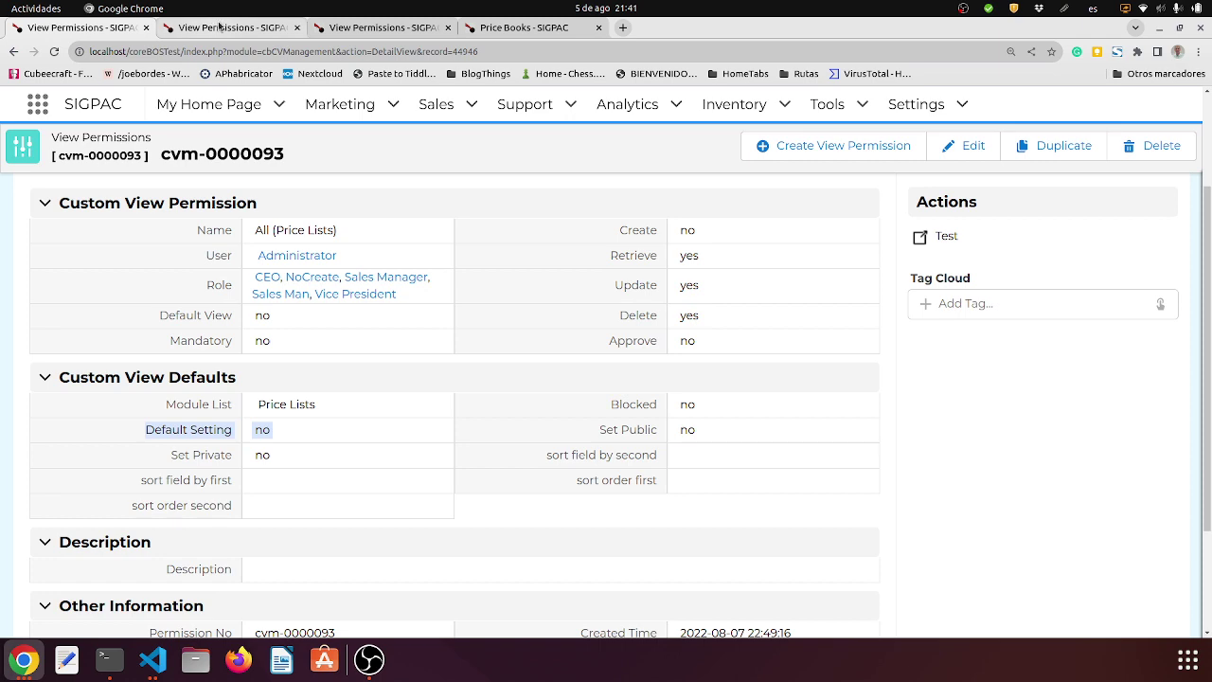
Step: Compare the permission flags and defaults of the All (Price Books) record with those of the All (Price Lists) record
click(218, 26)
scroll(140, 358, down, 2)
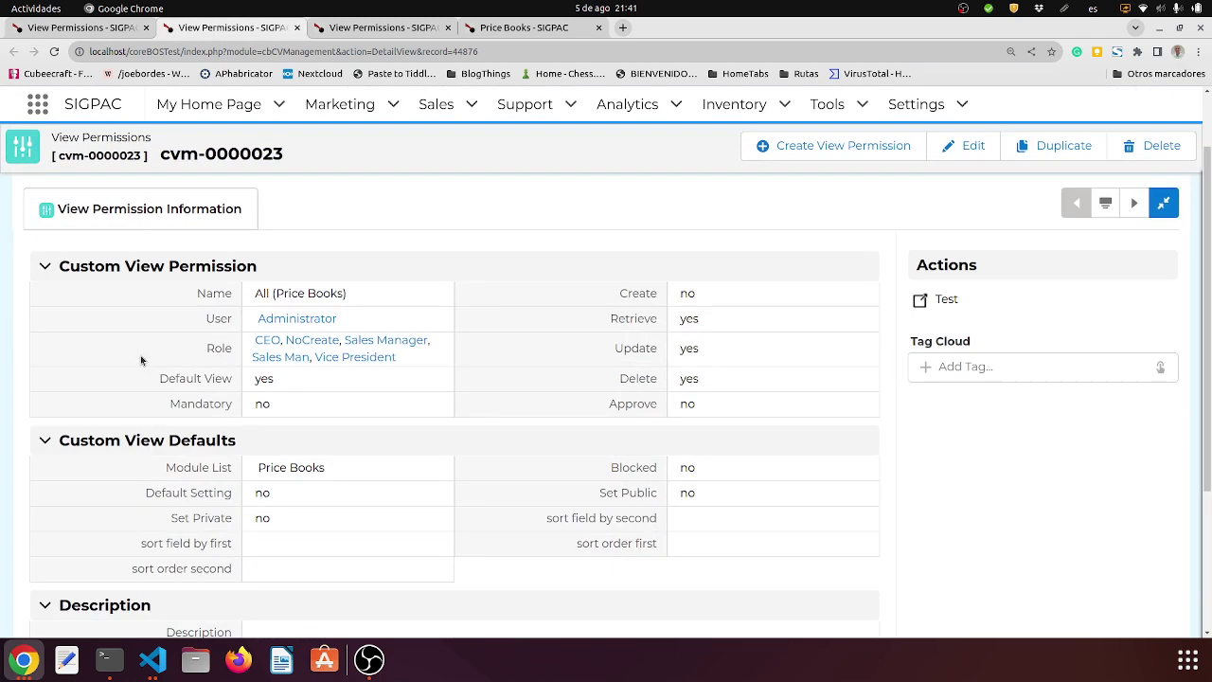
click(80, 26)
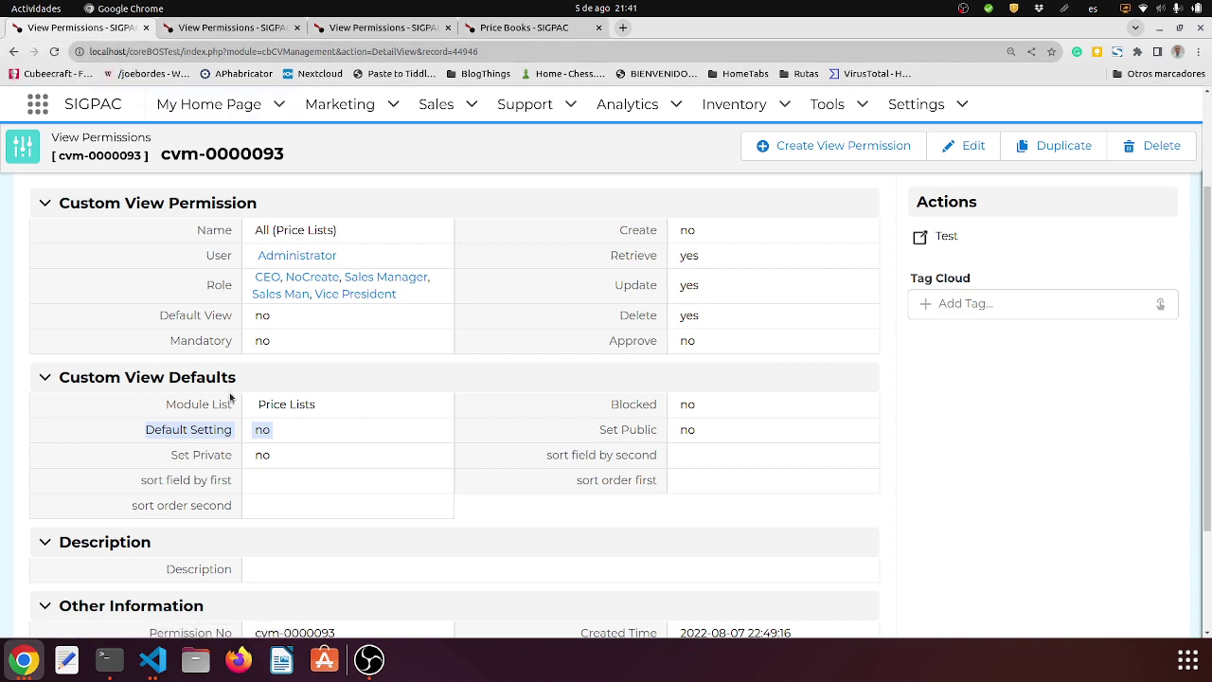
click(233, 30)
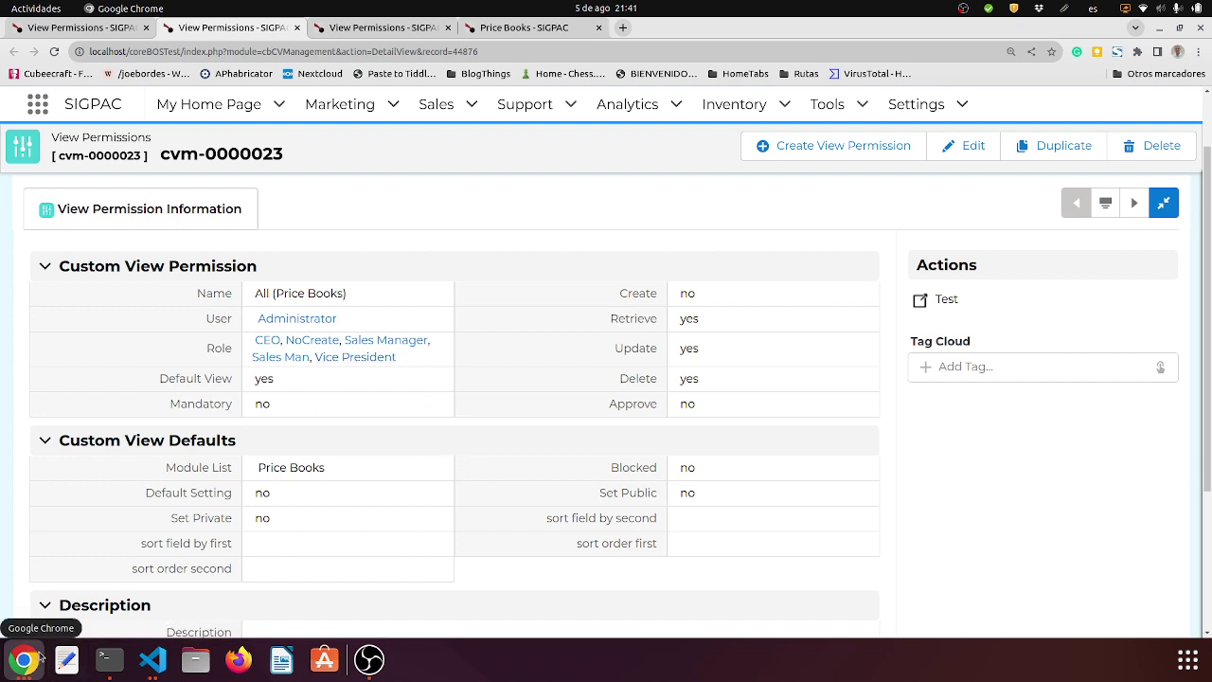
Step: Return to the Price Books list and examine which actions are available for the All filter, especially Delete
click(385, 31)
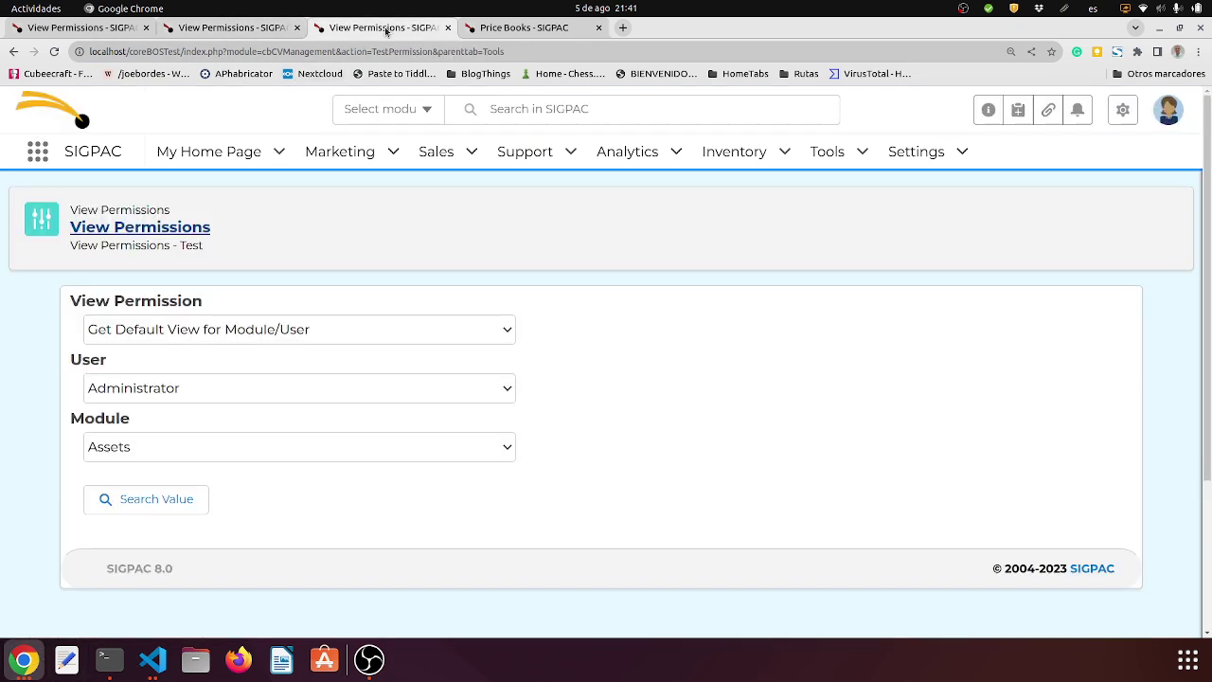
click(491, 32)
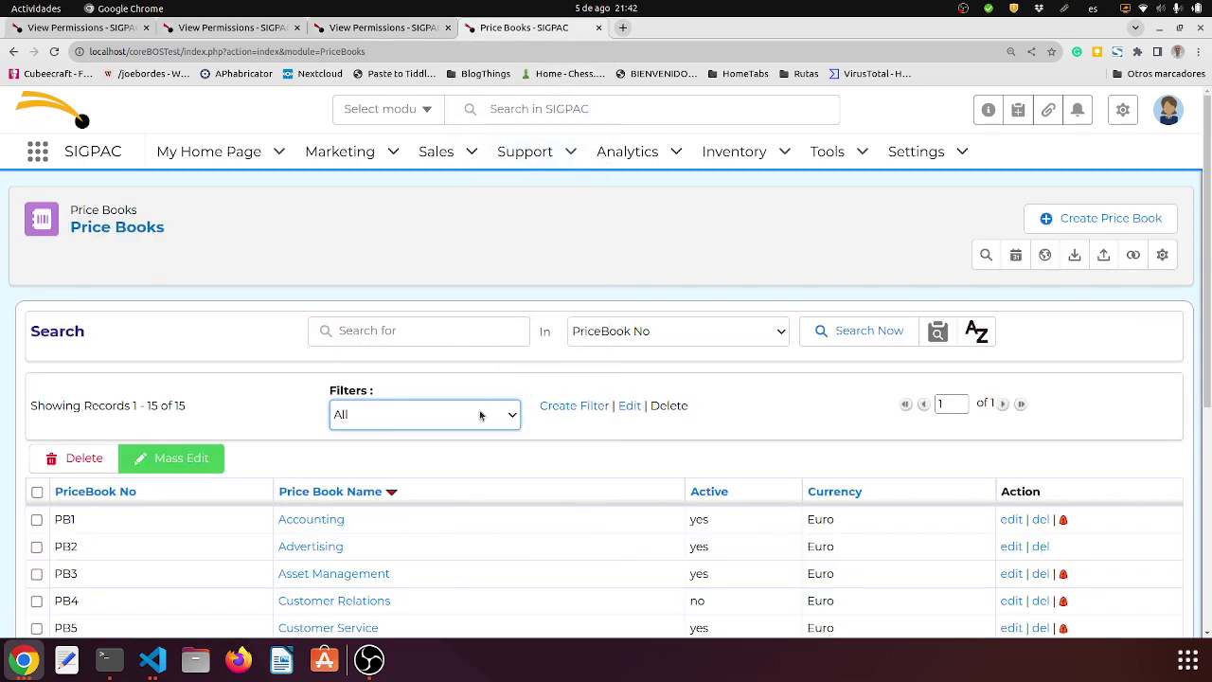
click(668, 406)
double_click(669, 406)
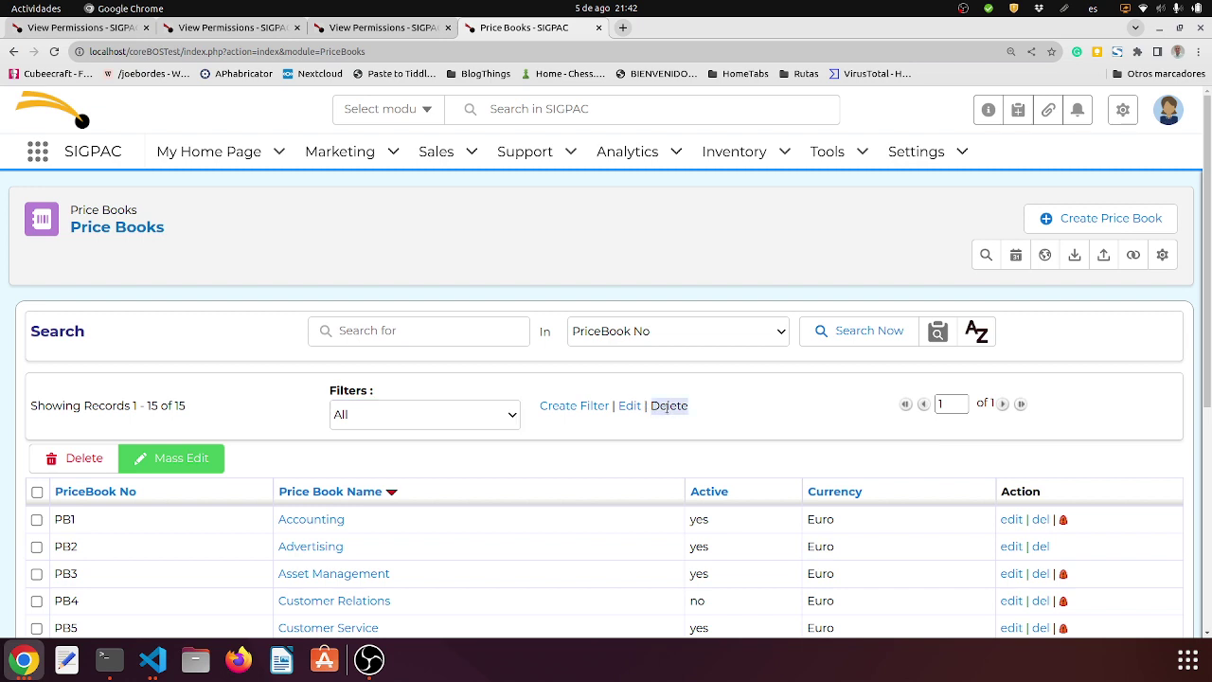
click(668, 405)
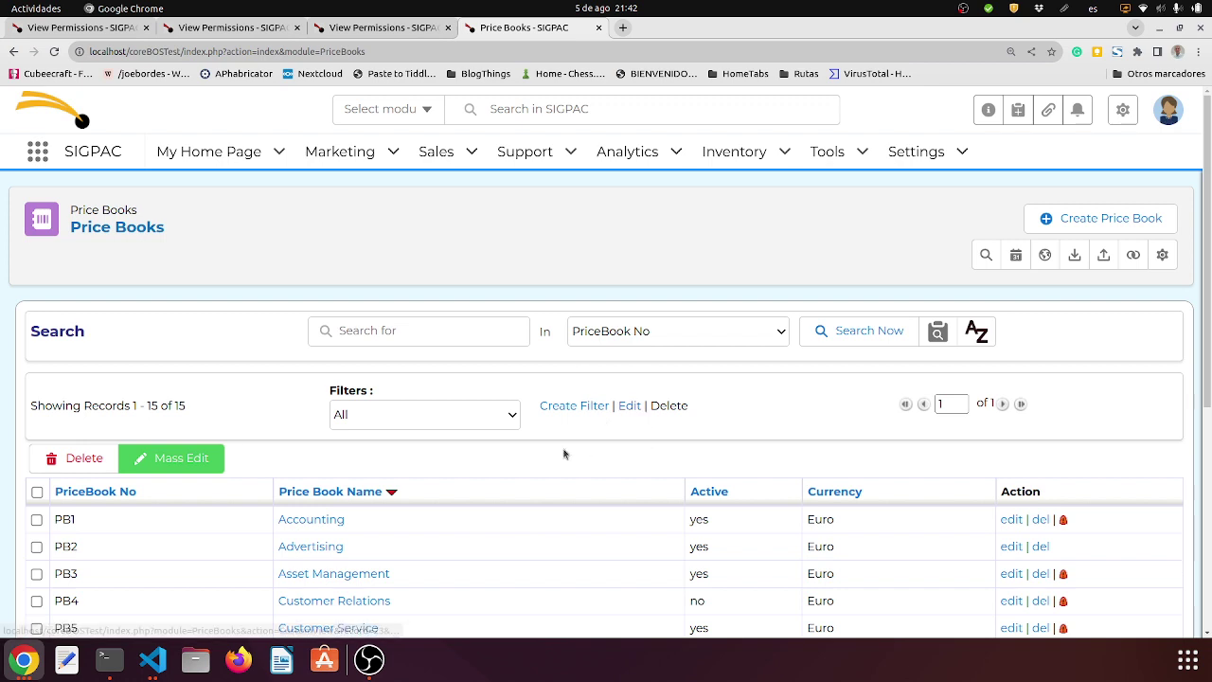
Step: Switch to the incognito browser window and open the Price Books list there to examine its filter actions
click(25, 652)
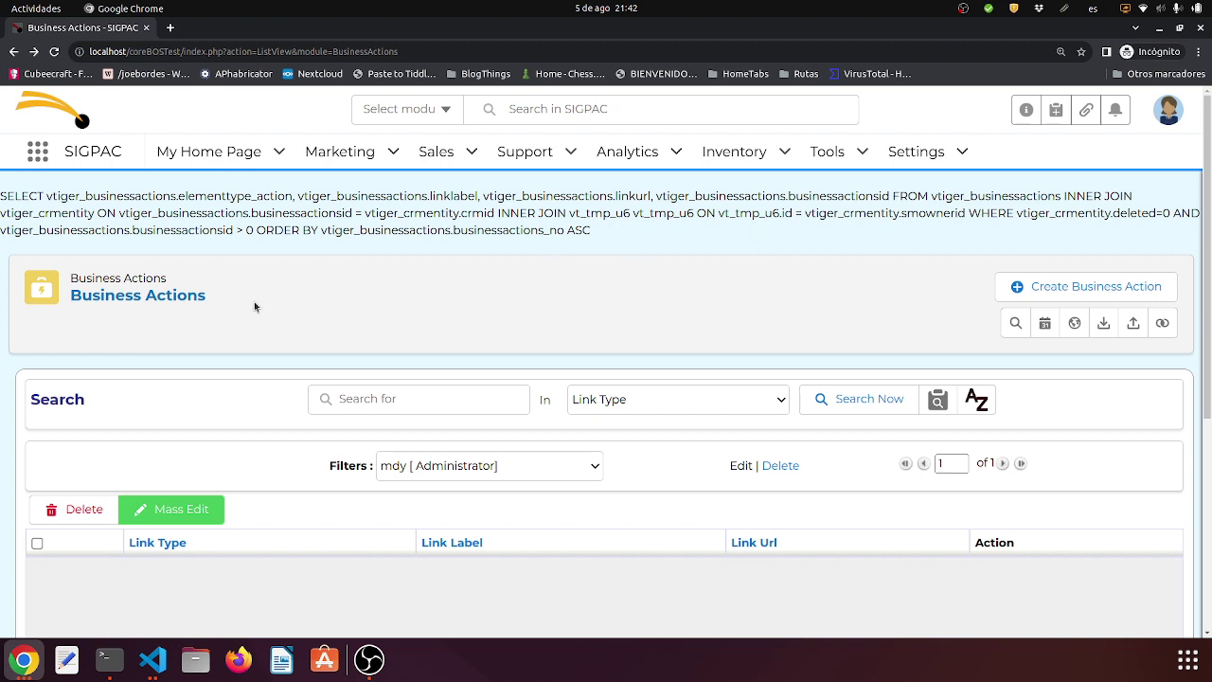
mouse_move(734, 152)
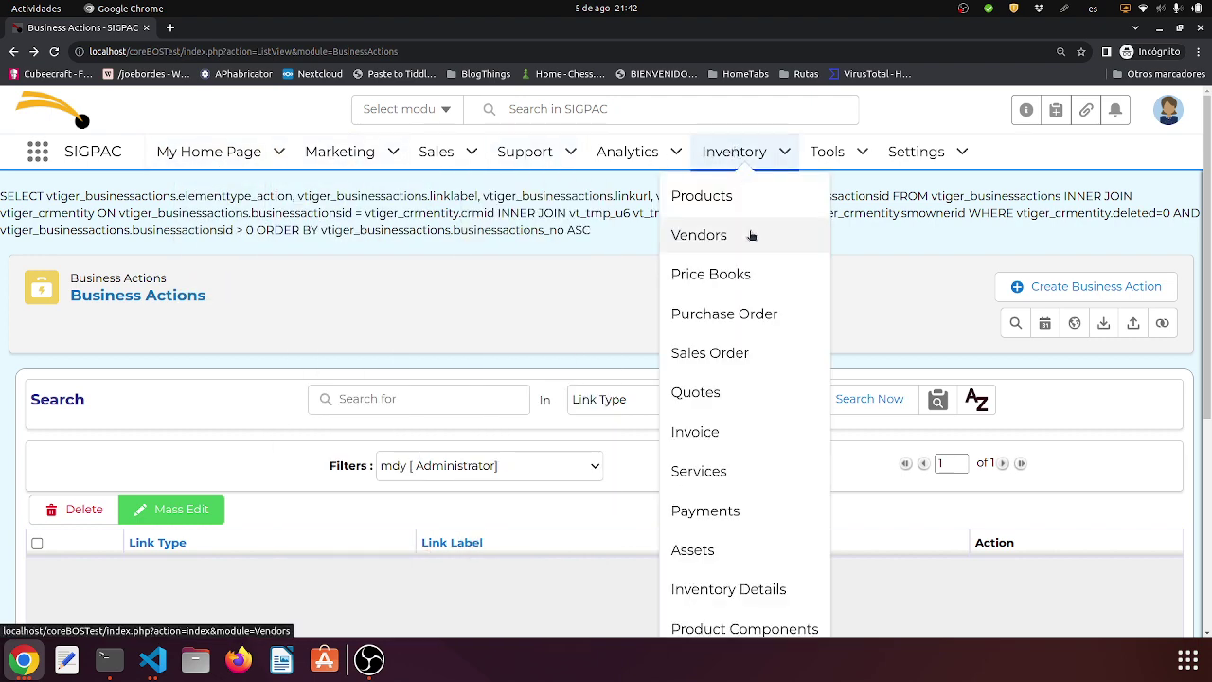
click(739, 277)
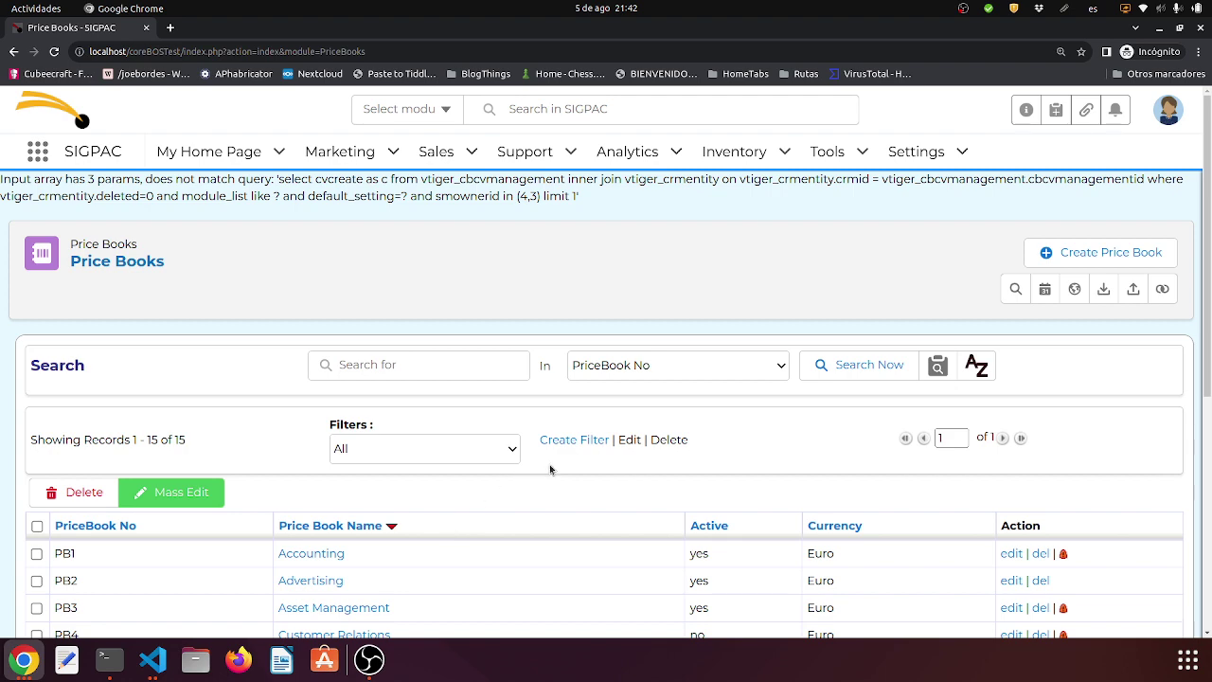
Step: Return to the main browser window and review the All (Price Books) permission record alongside the View Permissions test form
click(24, 660)
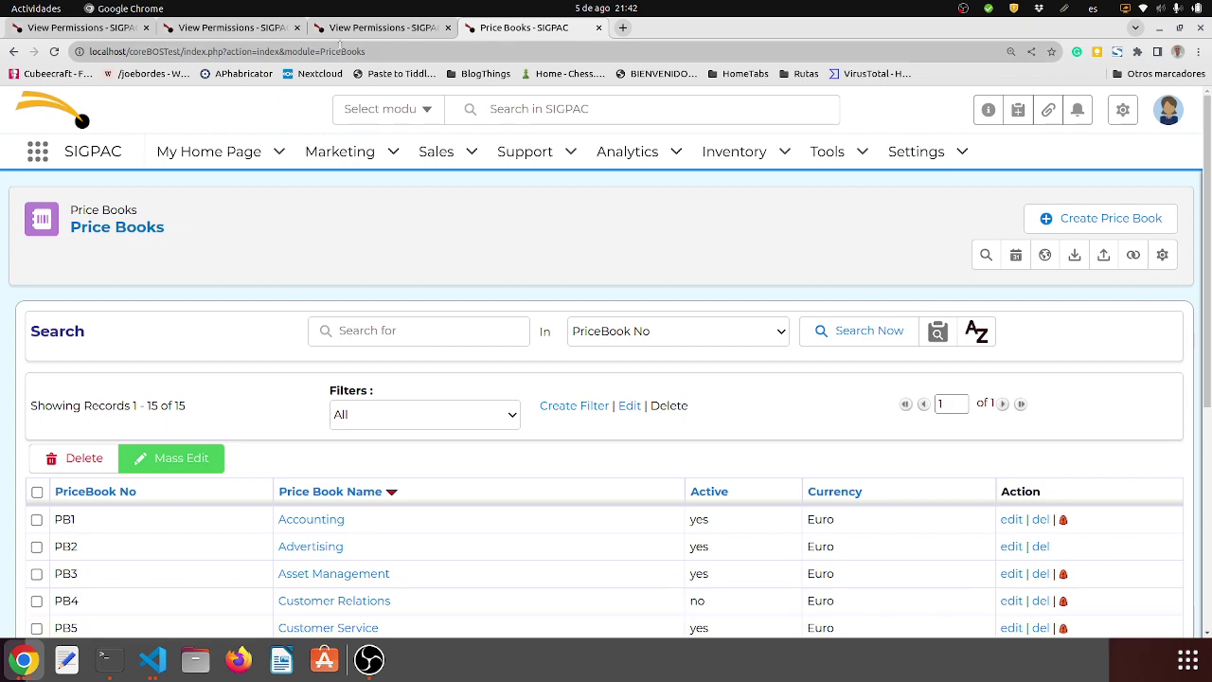
click(373, 37)
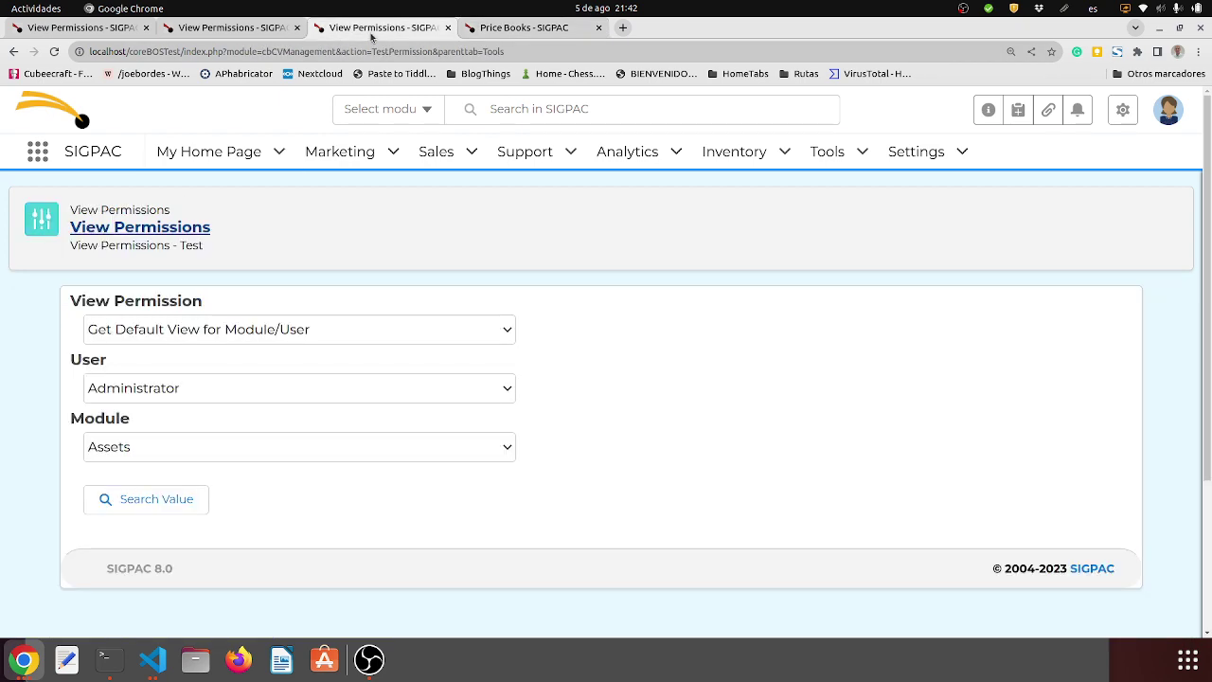
click(210, 28)
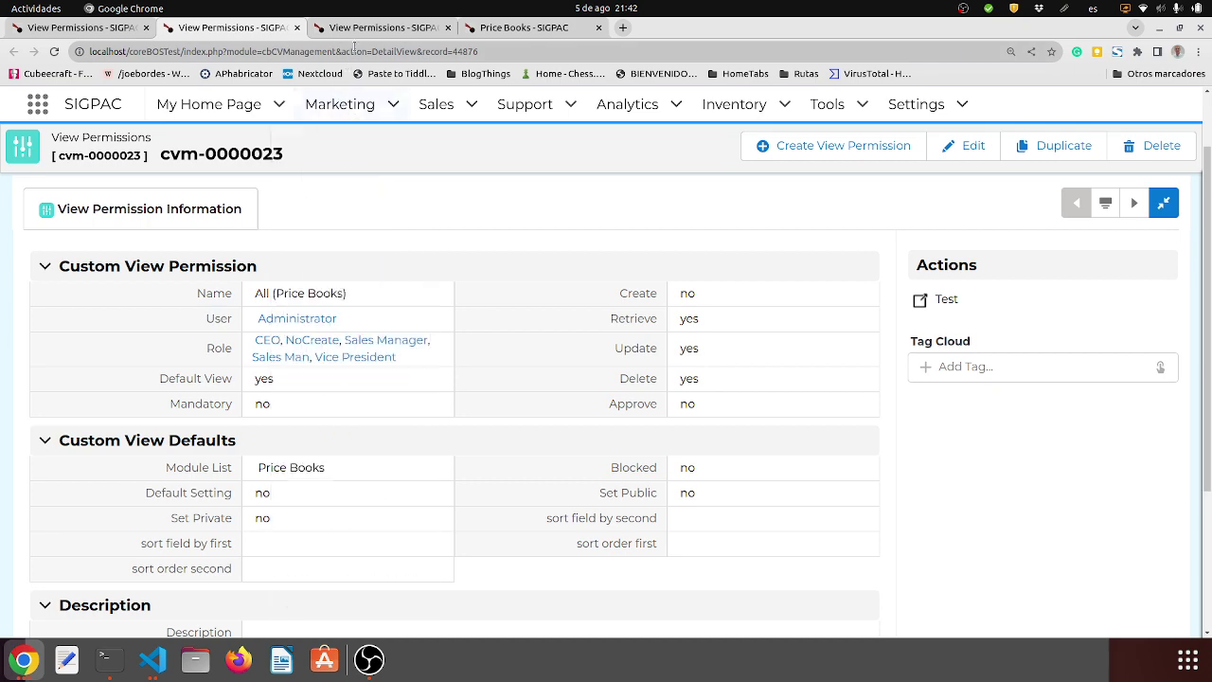
click(369, 29)
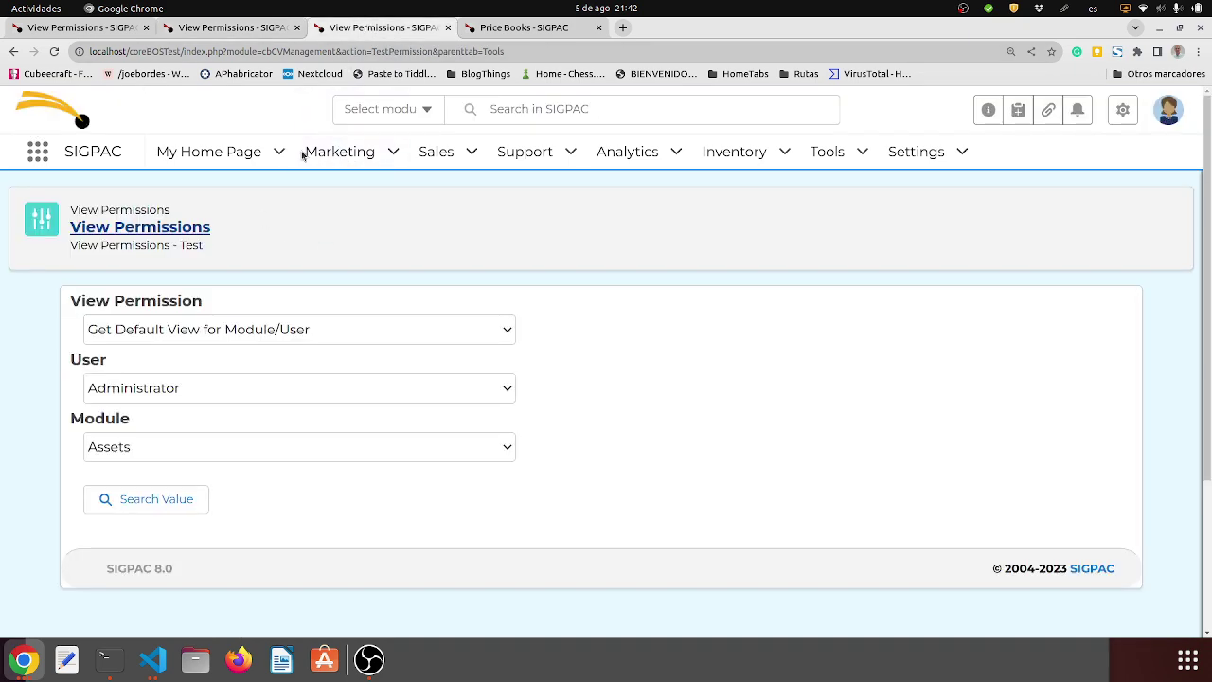
click(262, 29)
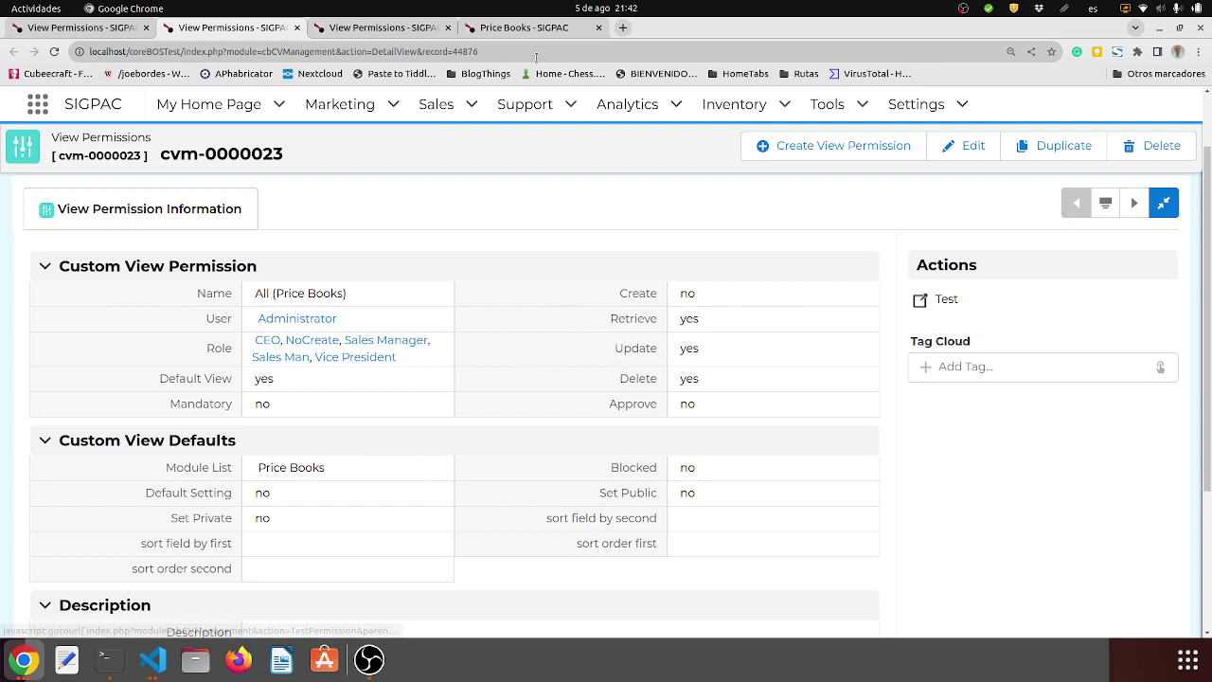
click(392, 30)
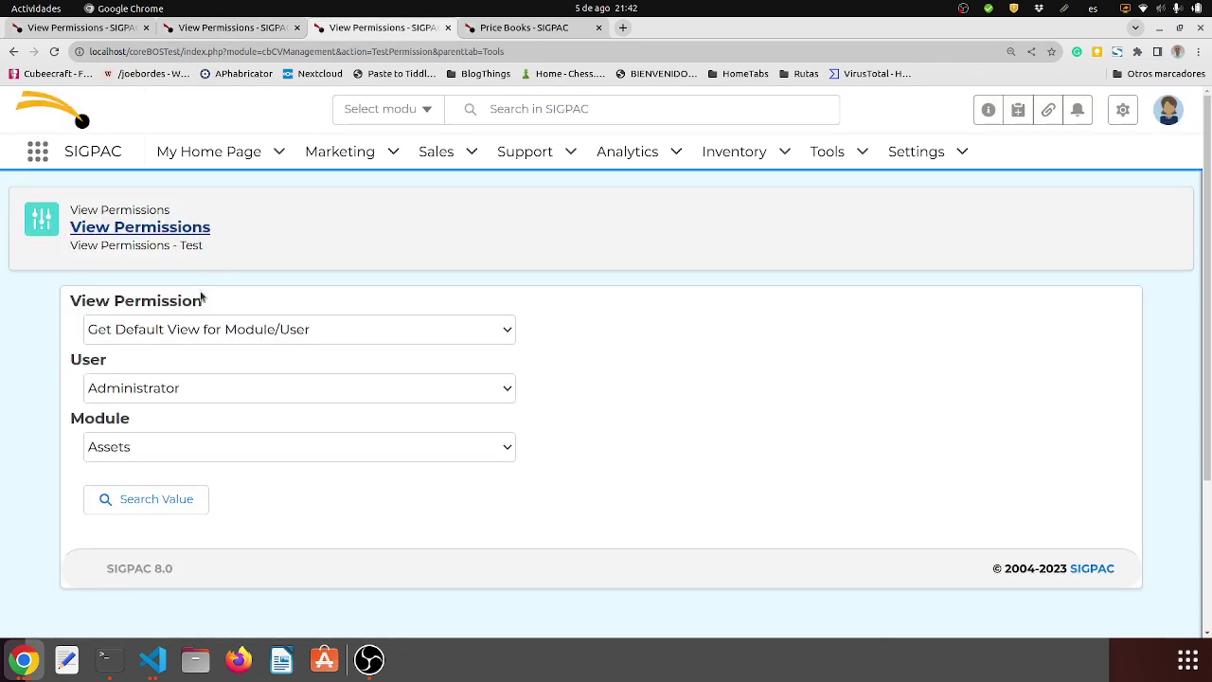
Step: Set the view permission test to All (Price Books) for the cbTest testmdy test user
click(275, 341)
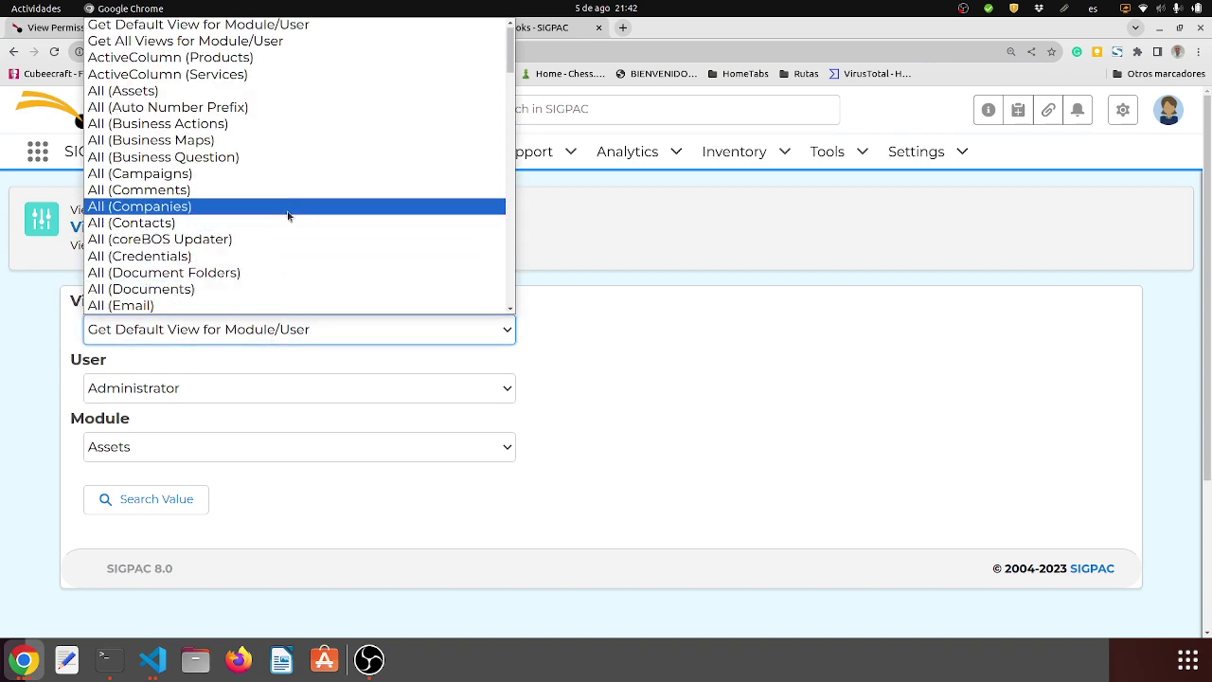
scroll(294, 268, down, 3)
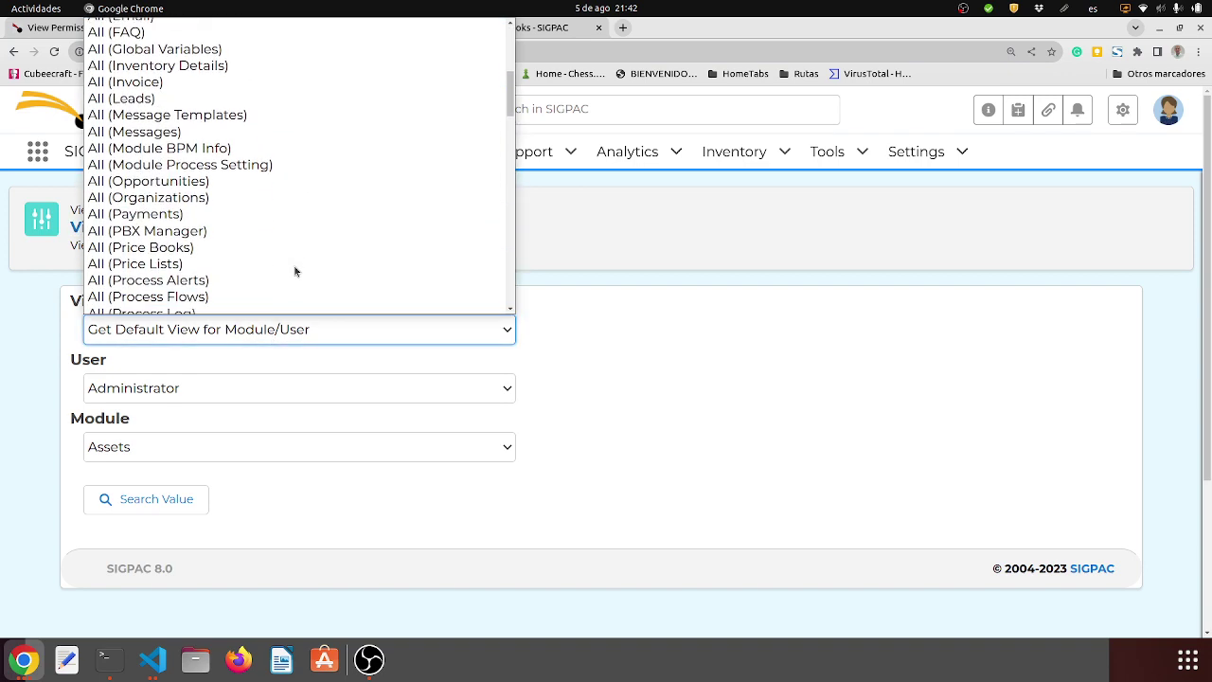
scroll(295, 271, down, 1)
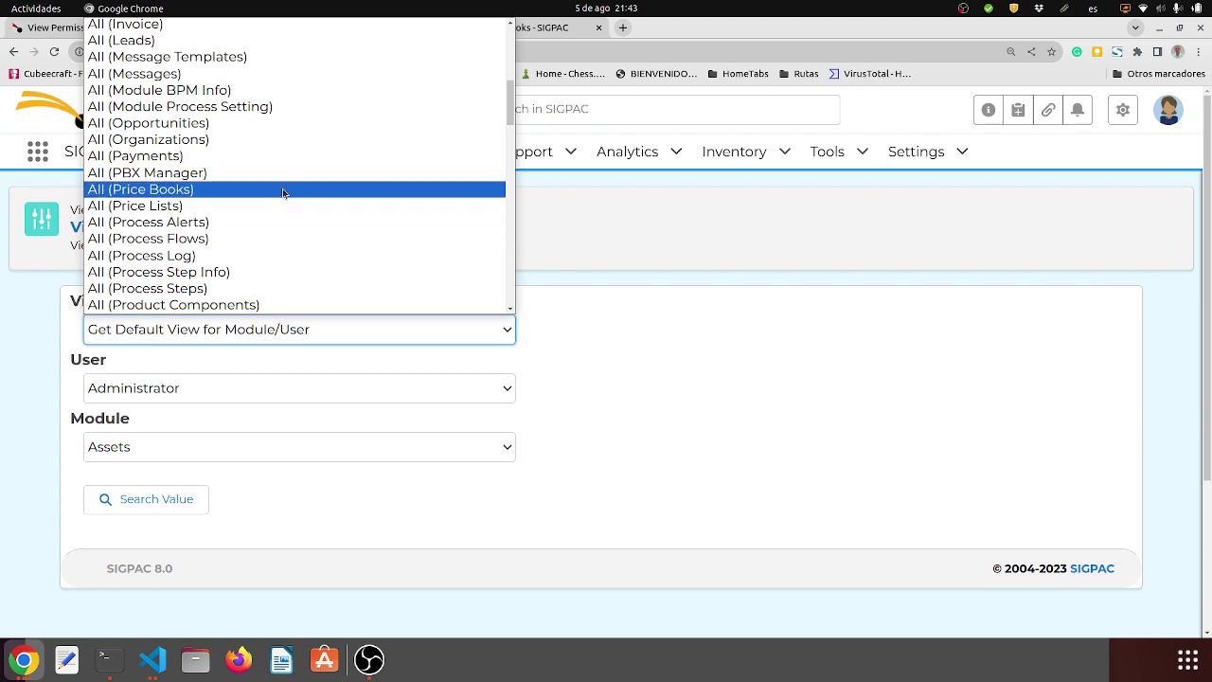
click(282, 189)
click(284, 381)
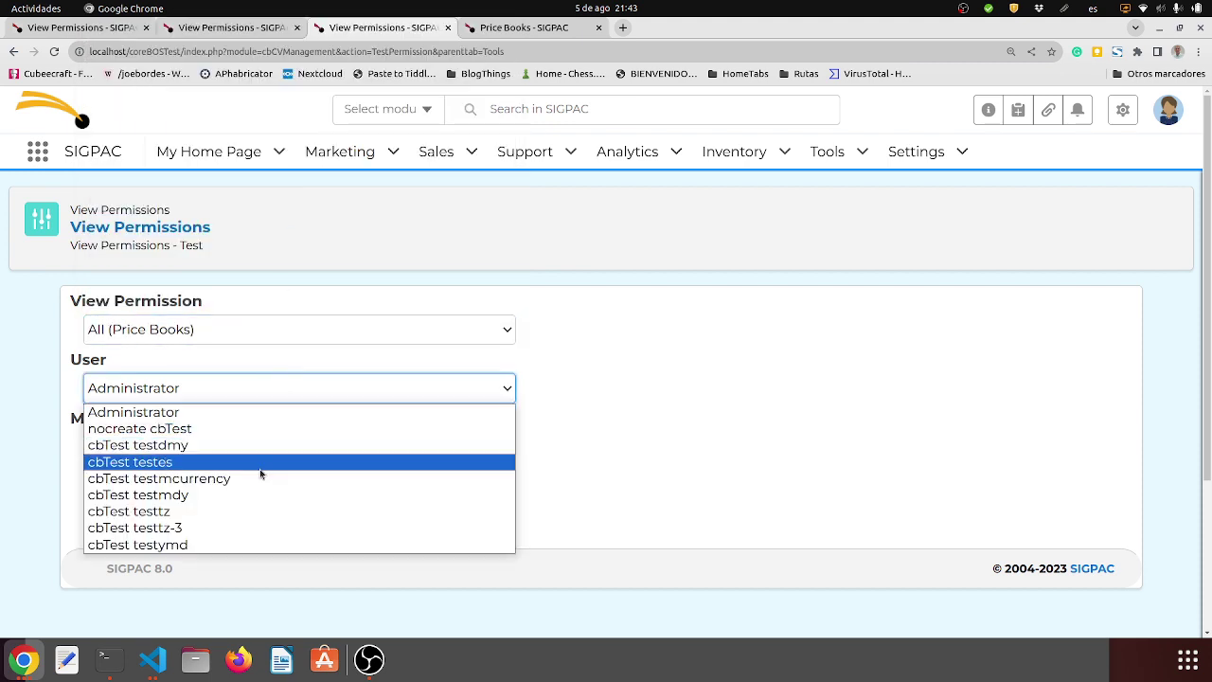
click(267, 497)
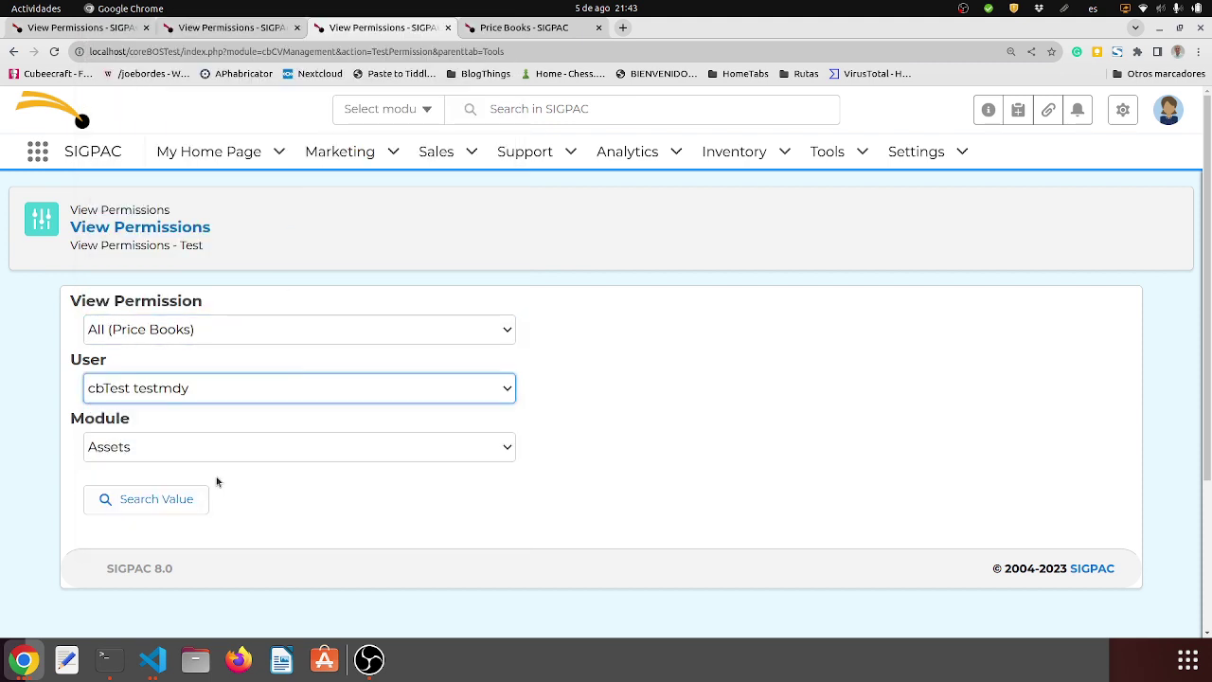
Step: Choose the Price Books module for the test, run the permission search, and read through its result
click(228, 455)
scroll(243, 398, down, 8)
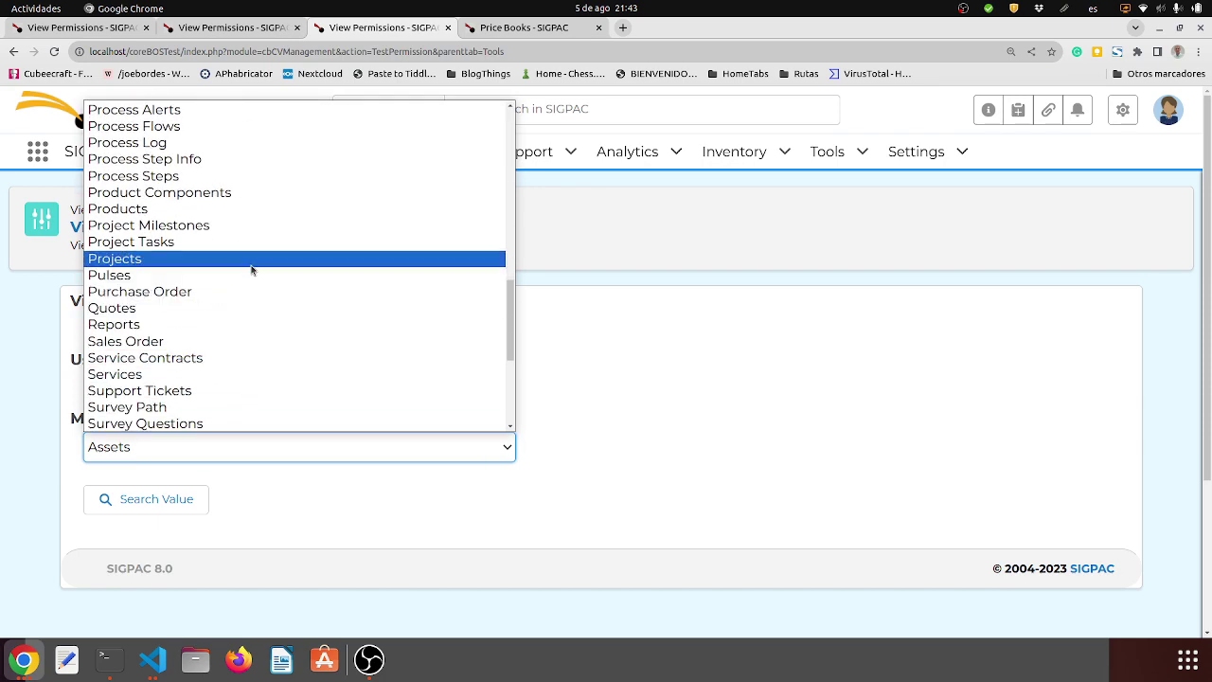
scroll(252, 244, up, 2)
scroll(252, 243, up, 3)
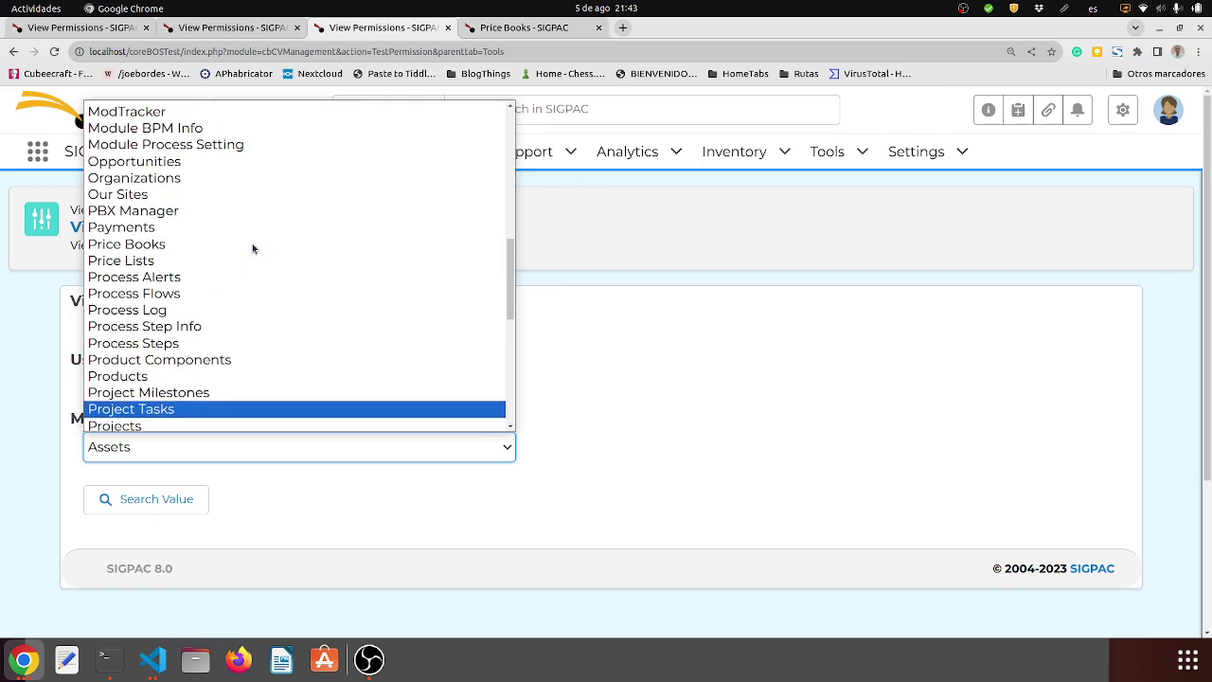
click(252, 244)
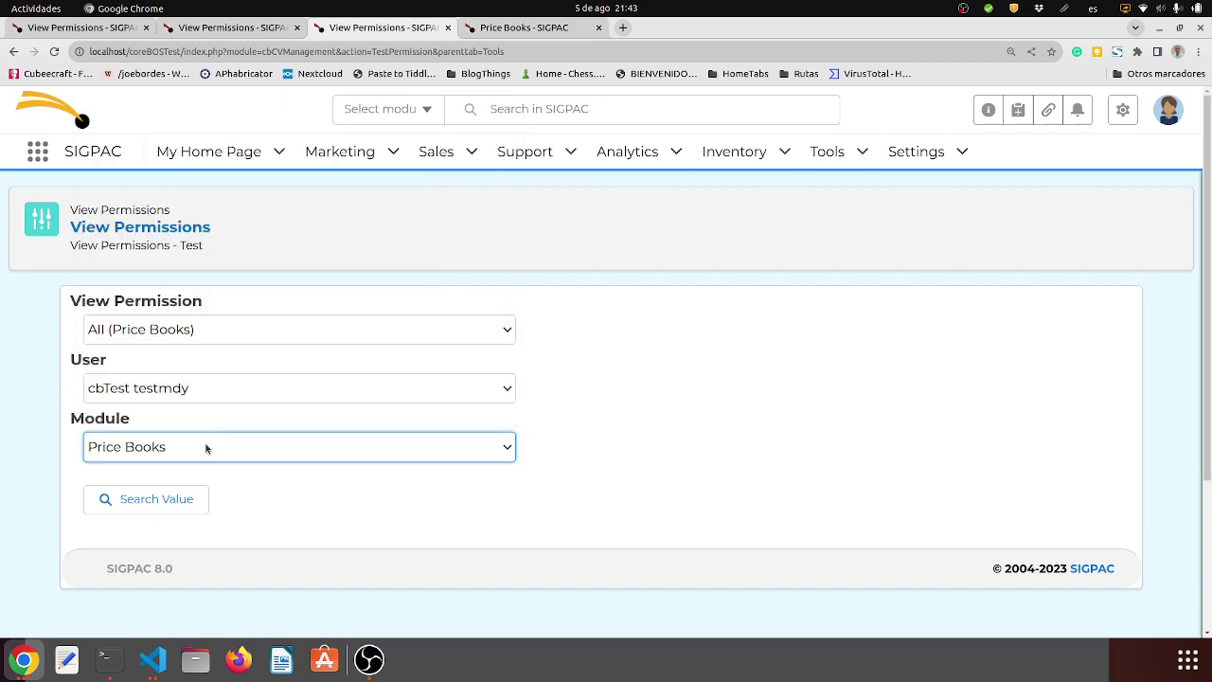
click(163, 509)
scroll(374, 513, down, 5)
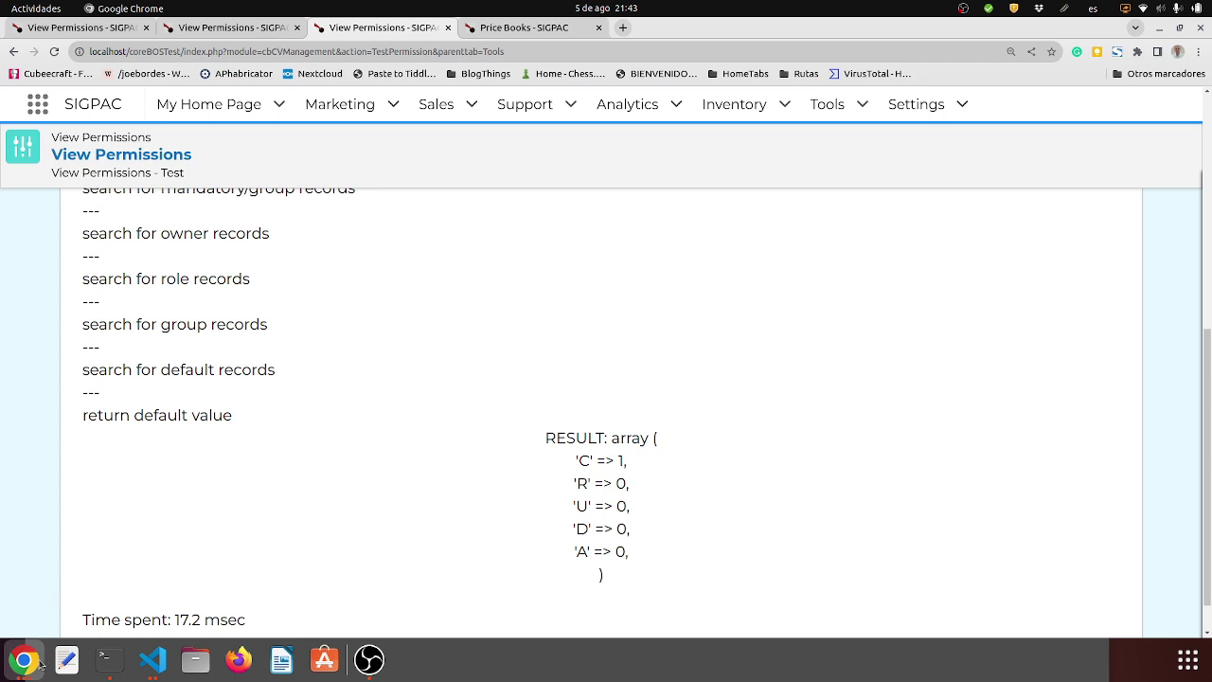
Step: Compare the test result with the All filter actions in the incognito window's Price Books list, and return to the main window
scroll(277, 403, up, 5)
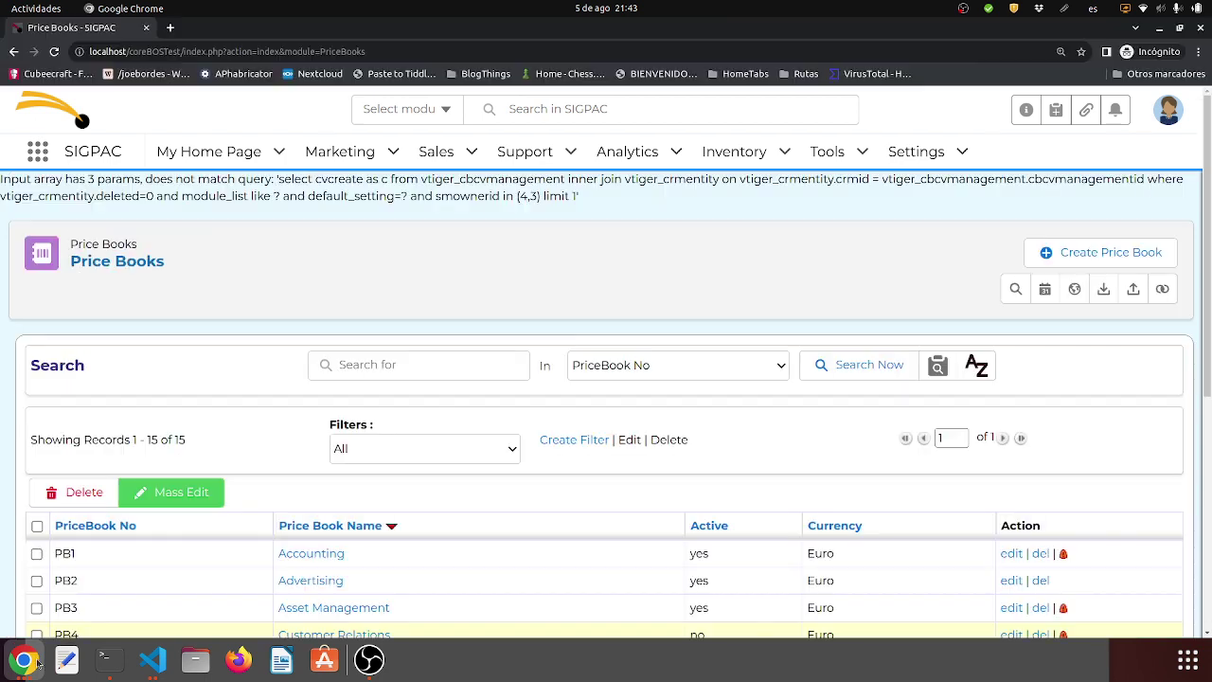
click(23, 660)
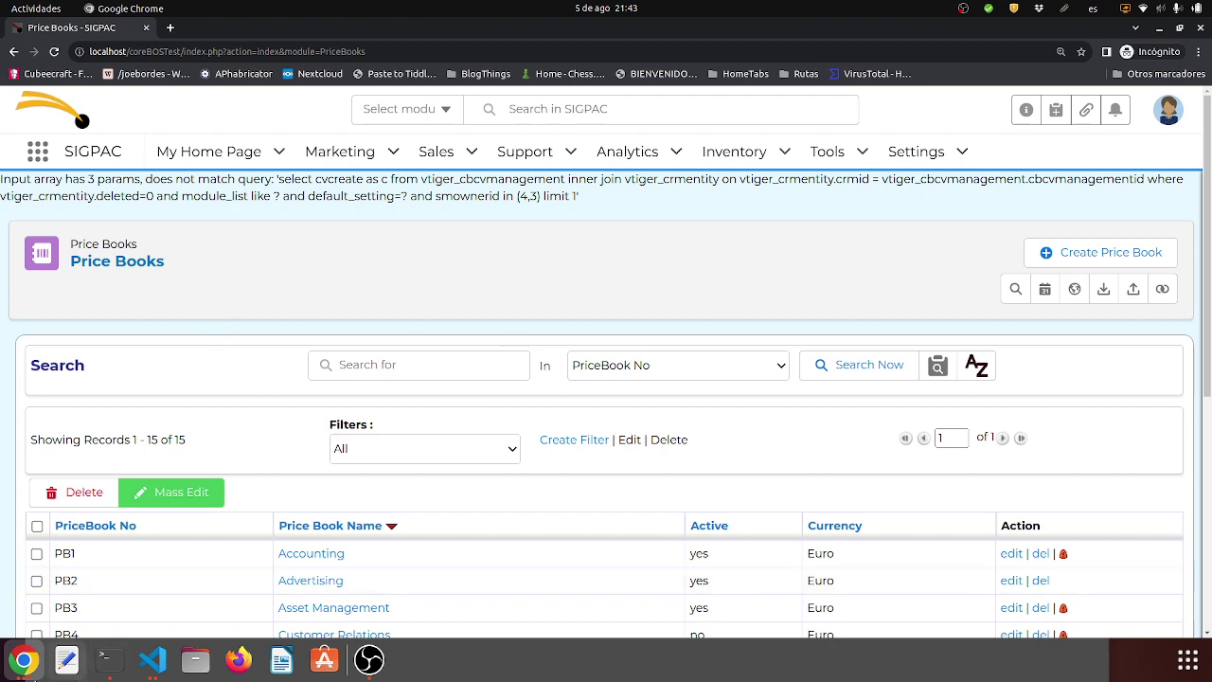
click(13, 672)
click(14, 671)
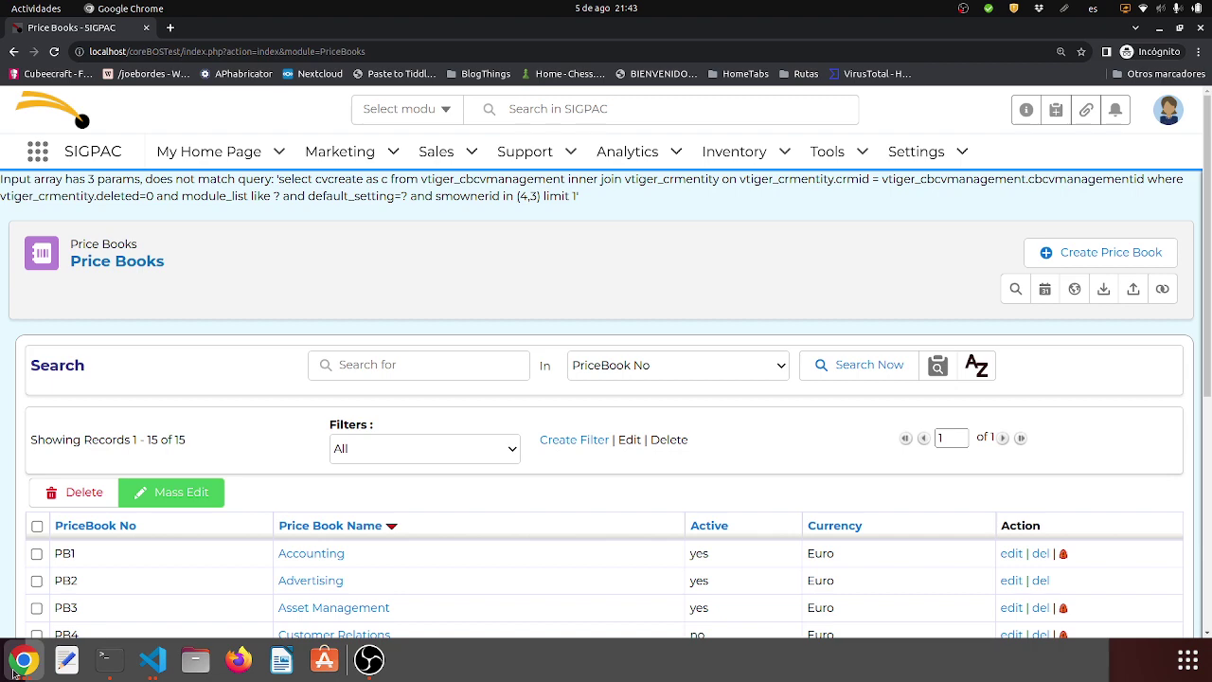
click(13, 671)
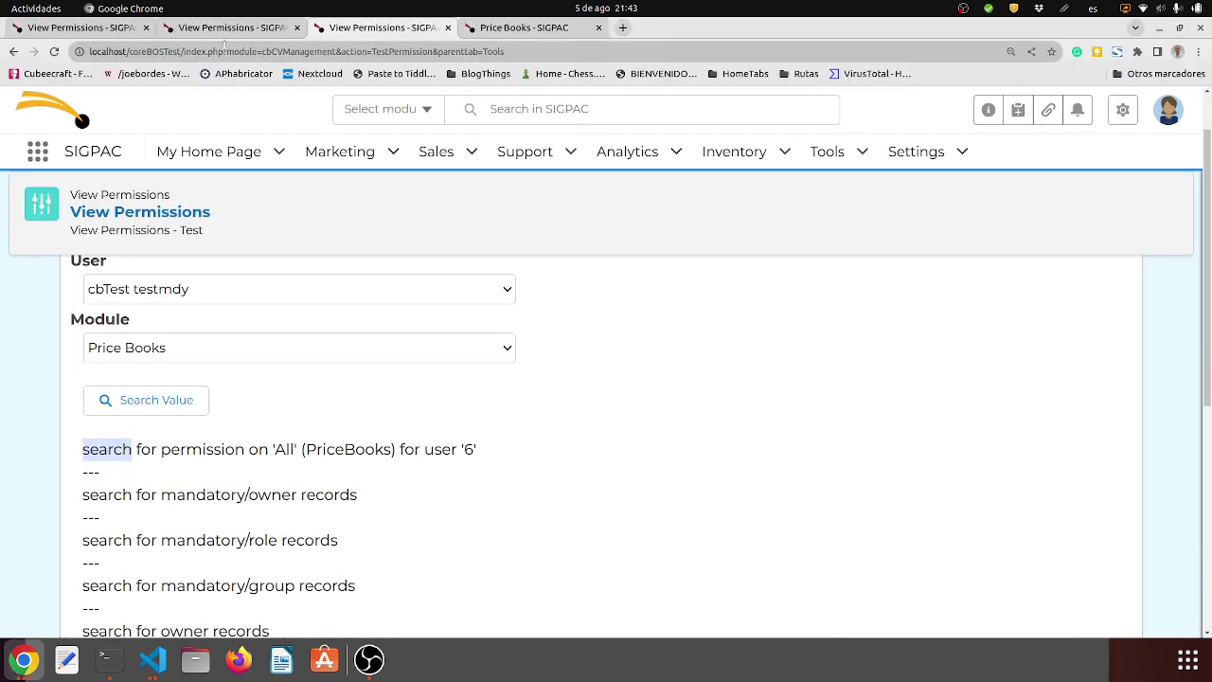
Step: Look through the open permission records and the Price Books list, and close the All (Price Lists) record
click(233, 27)
click(40, 29)
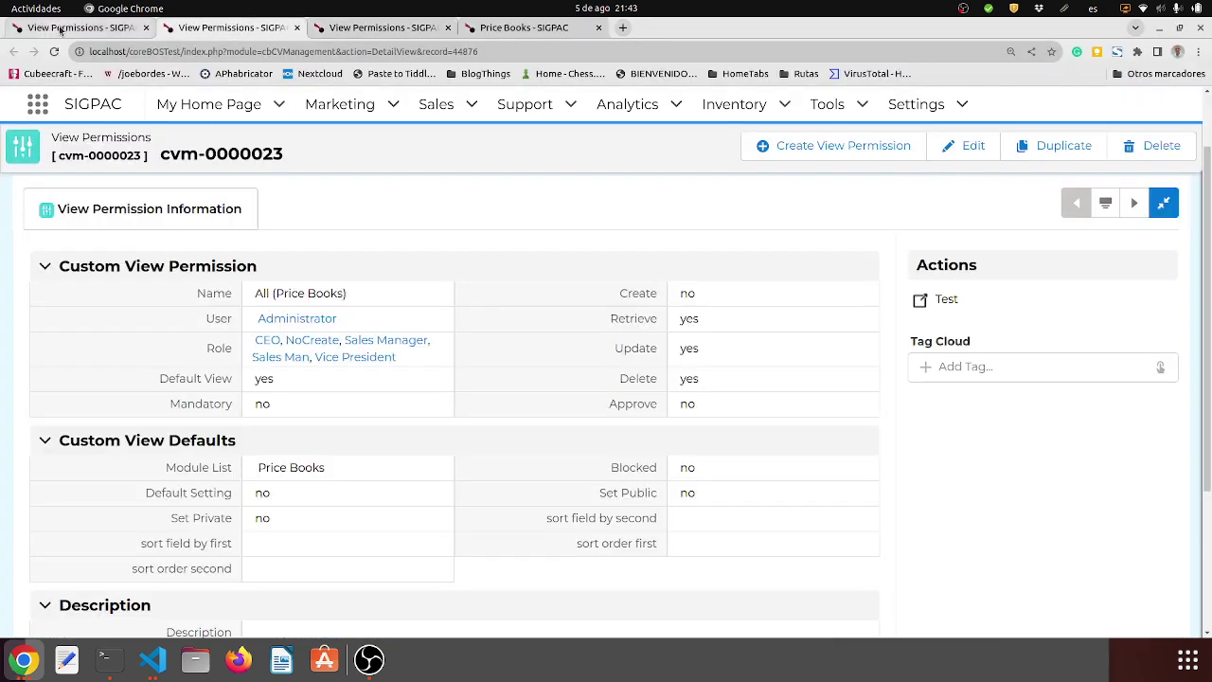
click(520, 29)
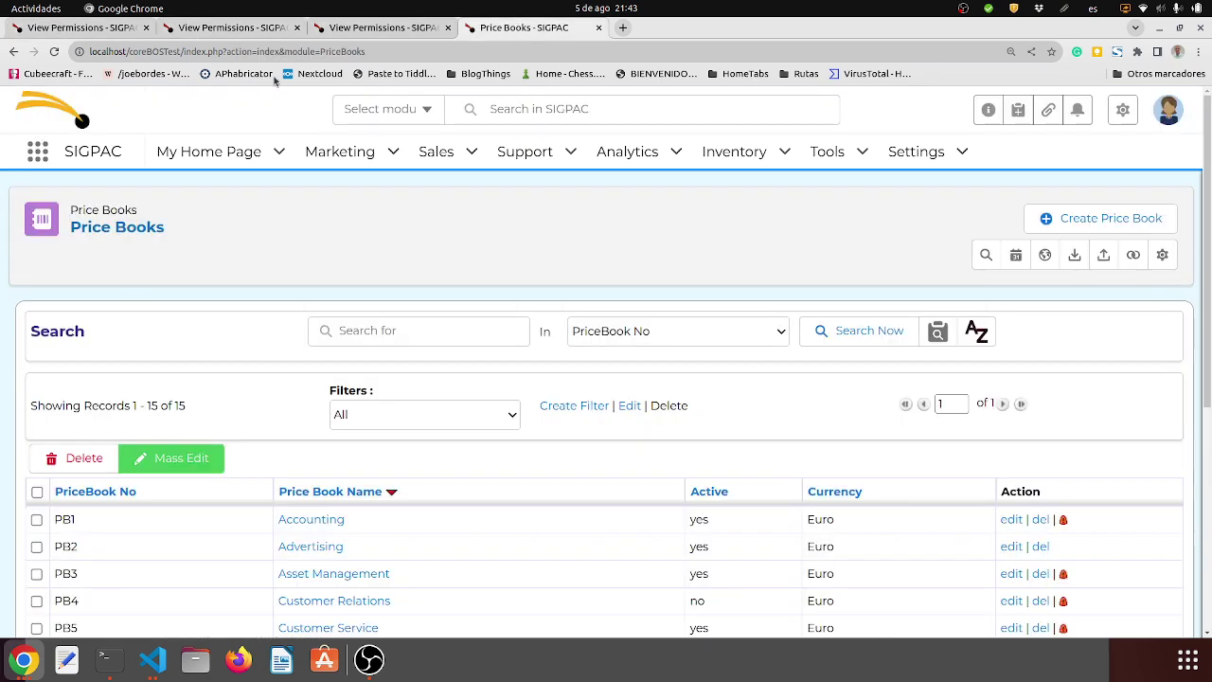
click(113, 34)
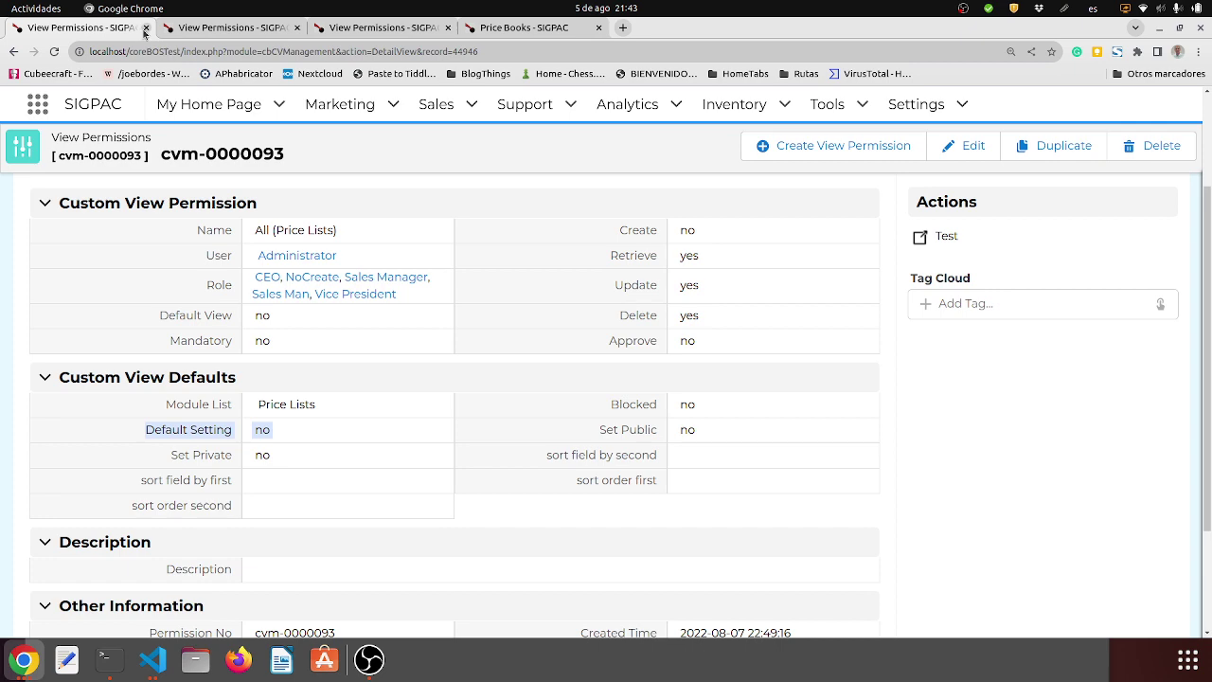
click(145, 29)
Step: Create and save a Price Books filter named "mdy test filter" as the administrator
click(369, 28)
mouse_move(396, 152)
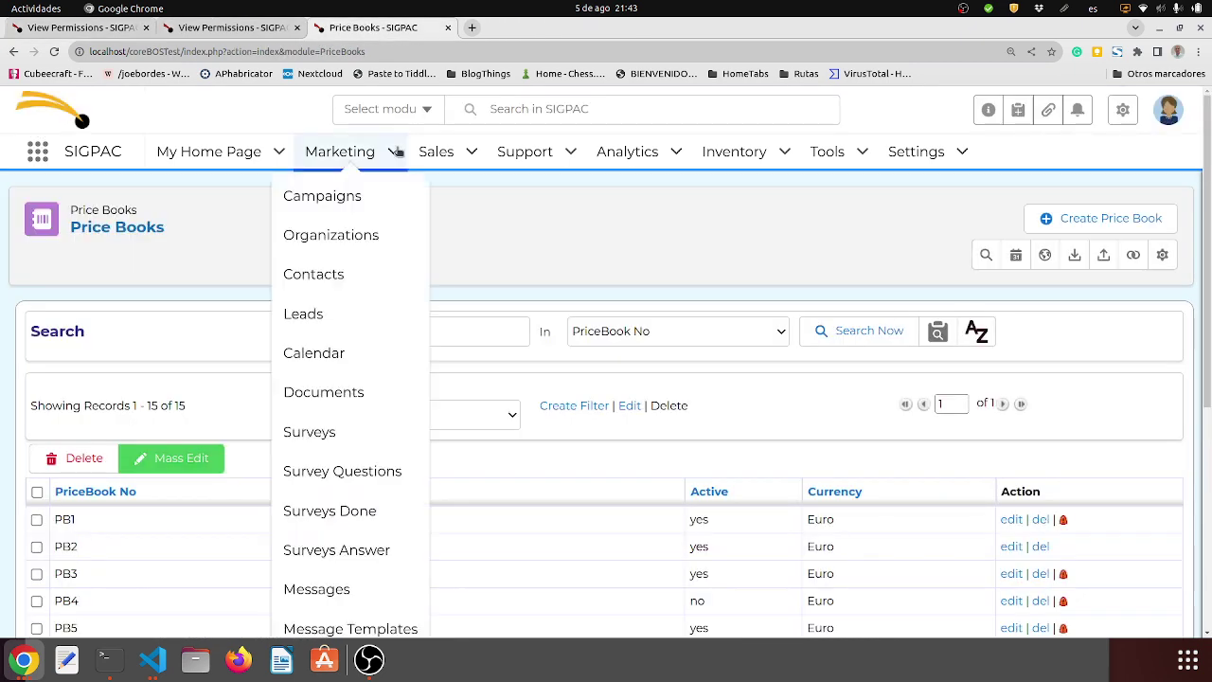
click(587, 407)
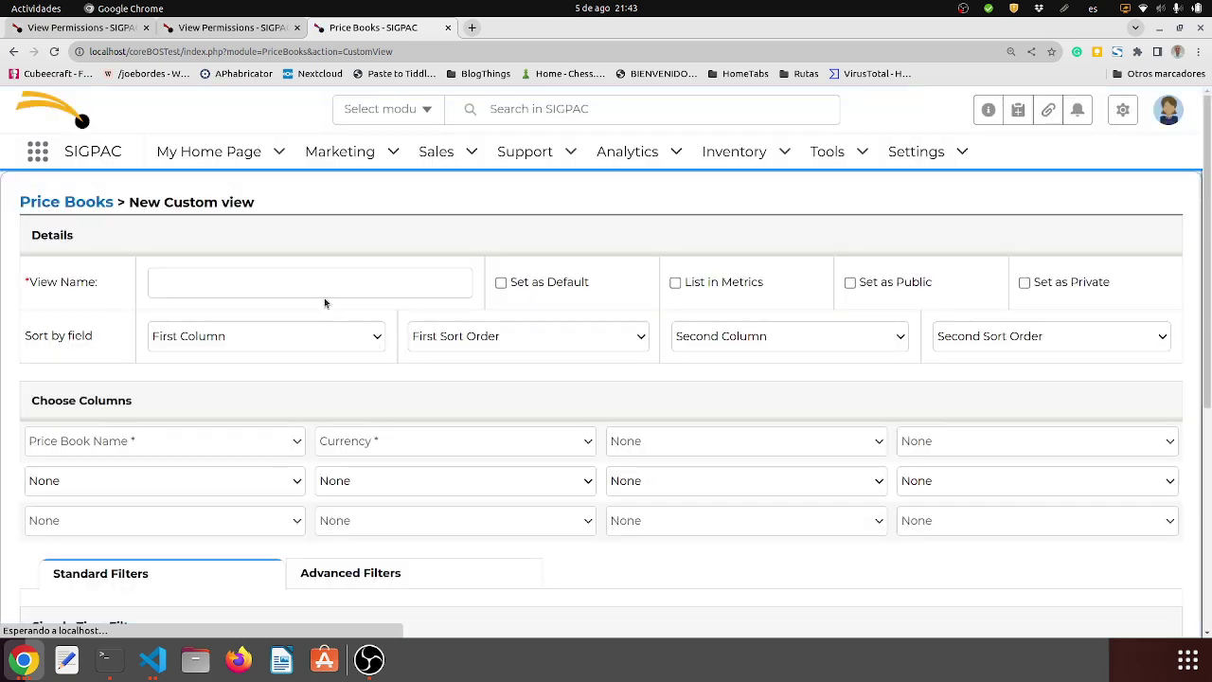
click(328, 287)
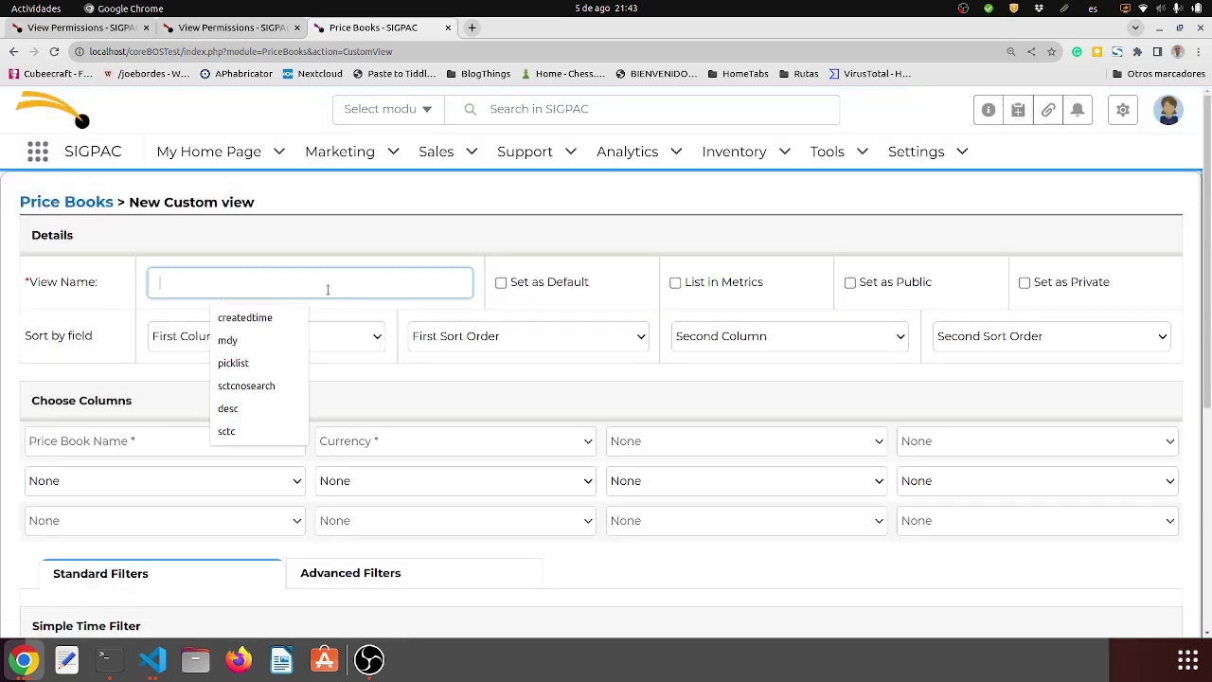
text(mdy test filter)
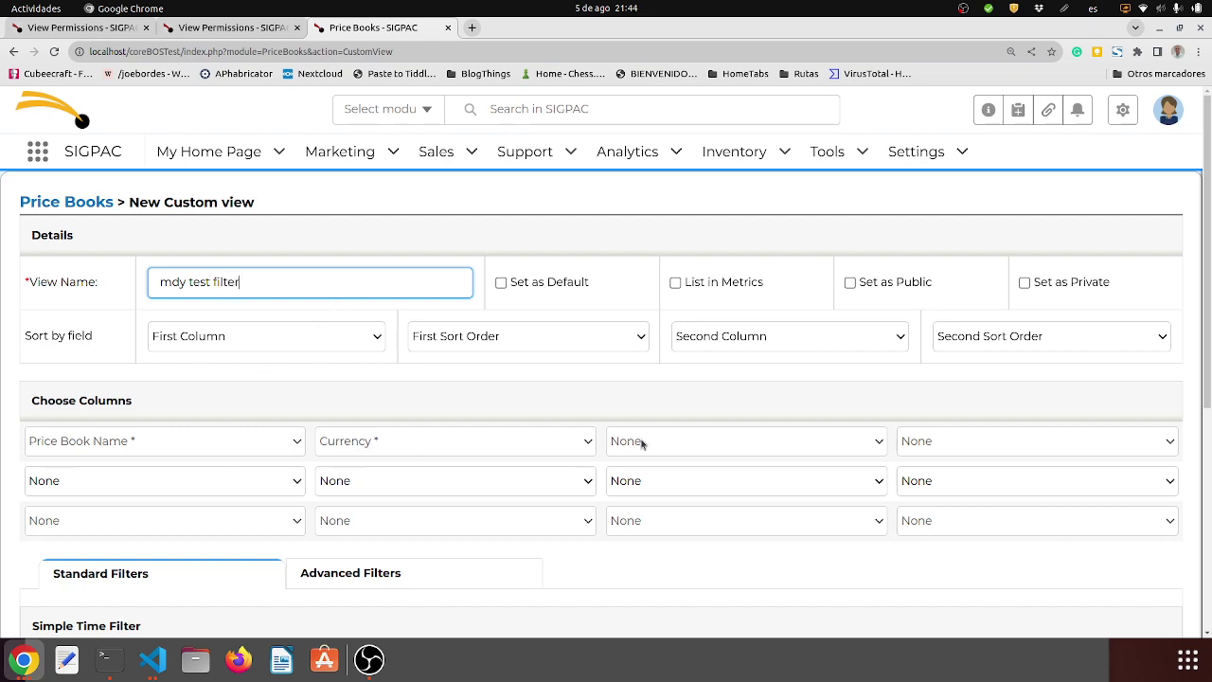
scroll(574, 427, down, 5)
click(514, 537)
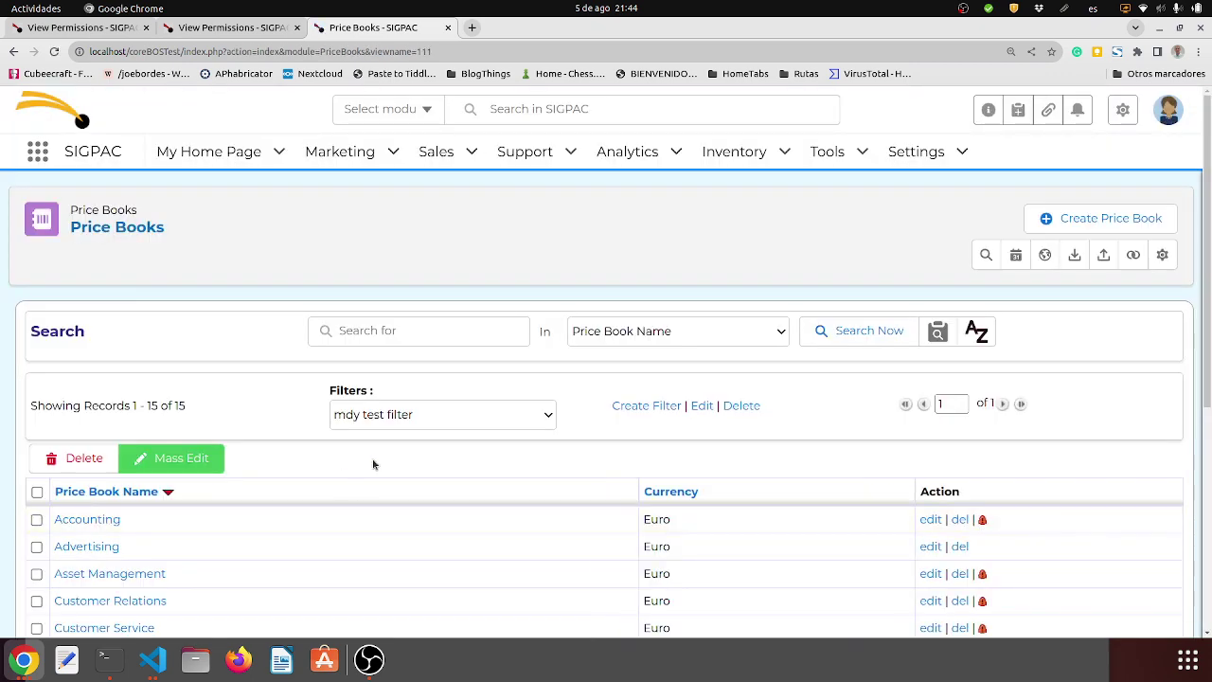
Step: Open the mdy test filter (Price Books) permission record from the last page of the View Permissions list
scroll(373, 464, down, 3)
scroll(374, 464, up, 3)
click(102, 30)
scroll(68, 221, up, 2)
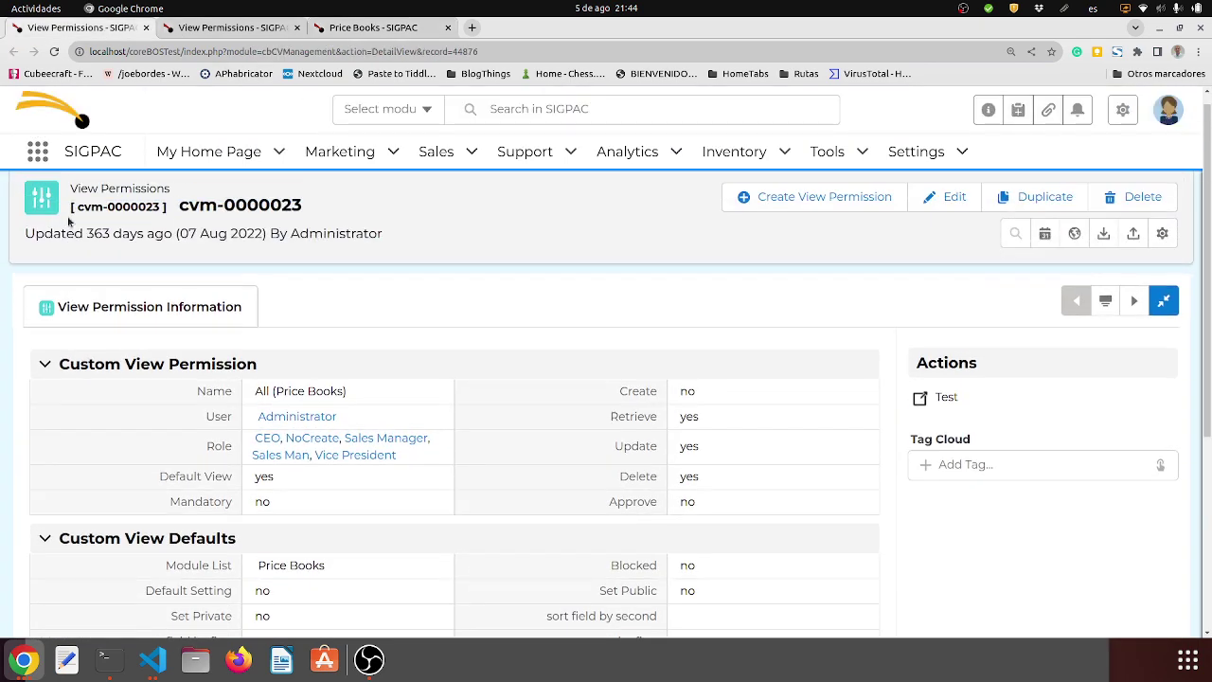
middle_click(49, 205)
click(232, 27)
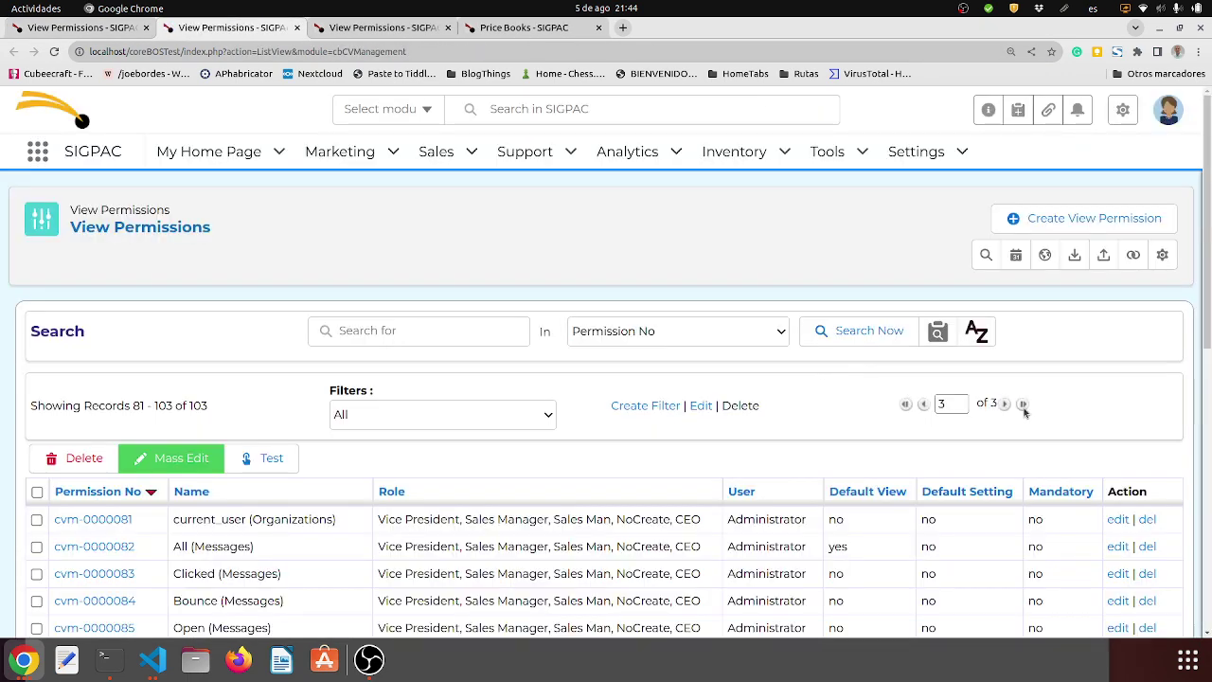
scroll(787, 436, down, 6)
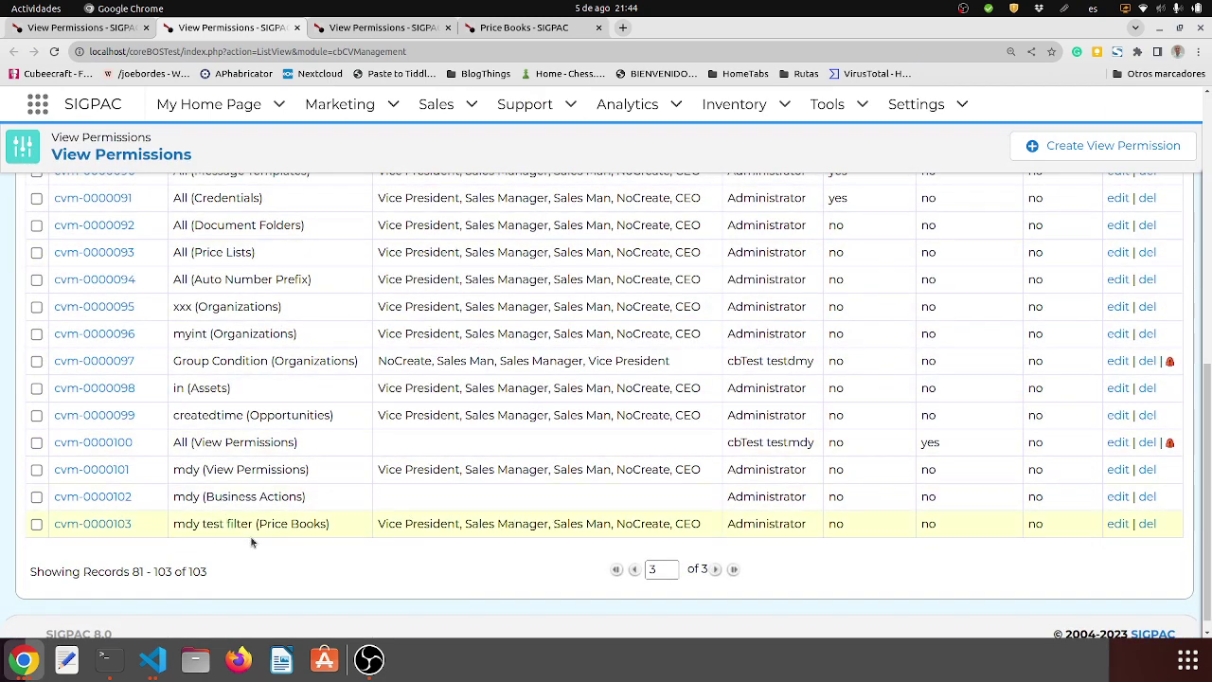
click(110, 526)
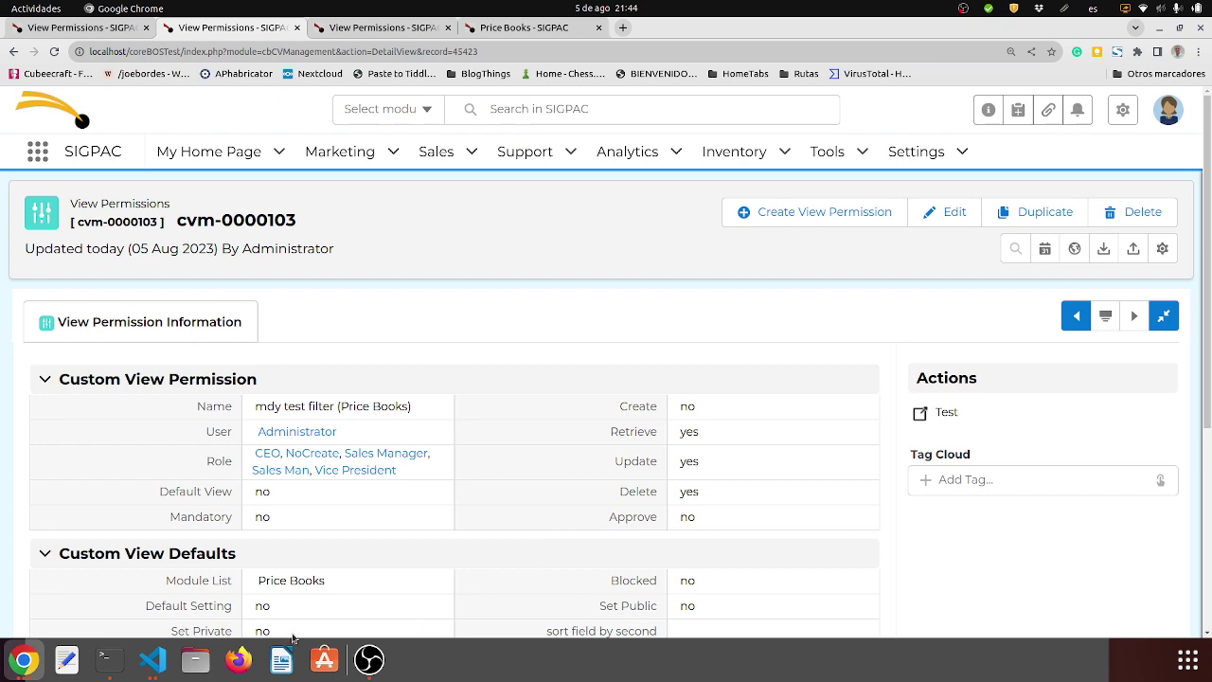
Step: Refresh the Price Books list in the incognito window and apply the administrator's mdy test filter
click(25, 667)
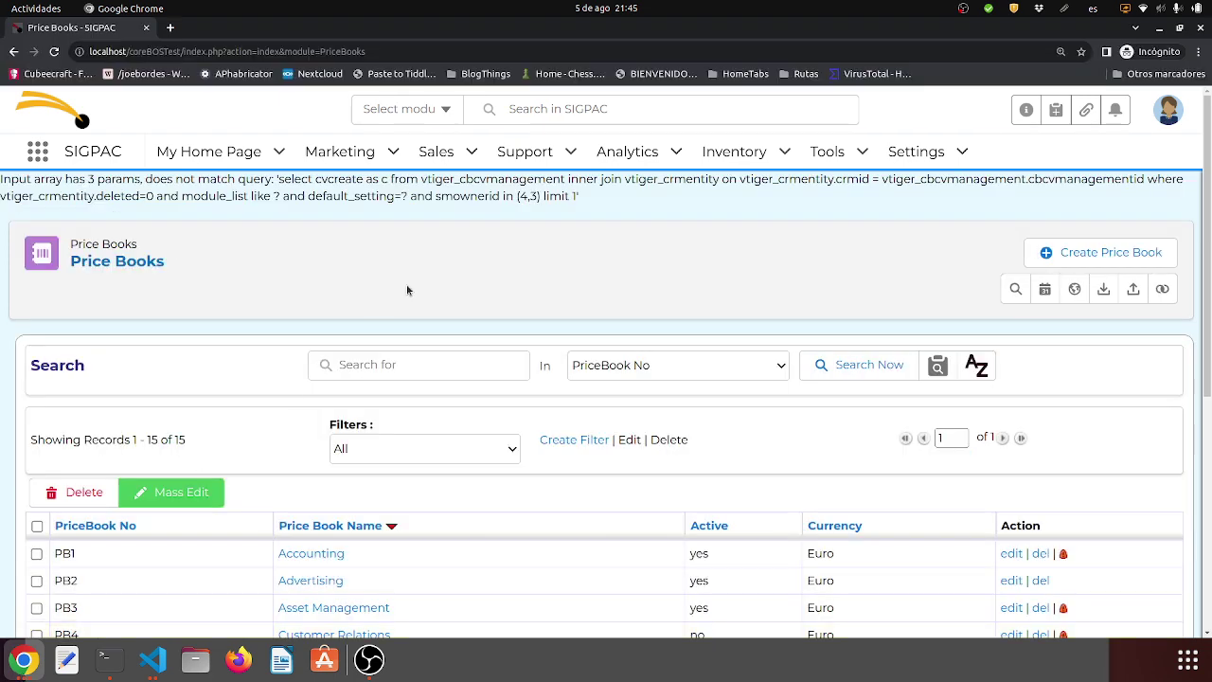
key(F5)
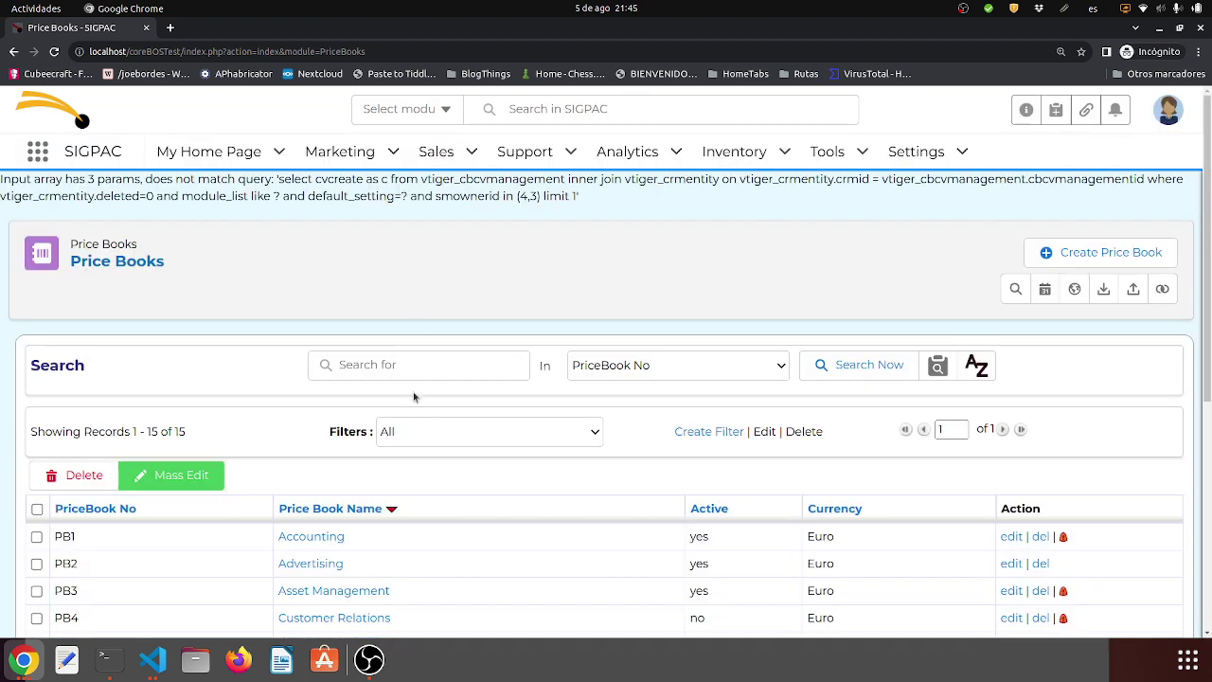
click(446, 435)
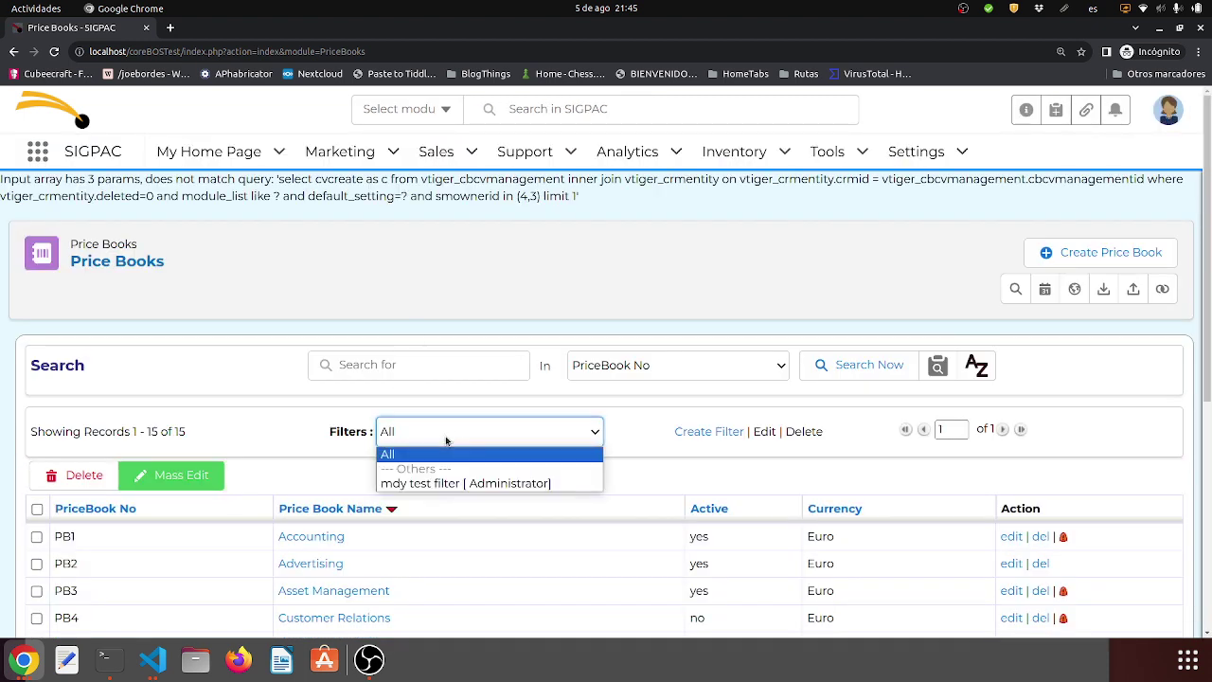
click(489, 484)
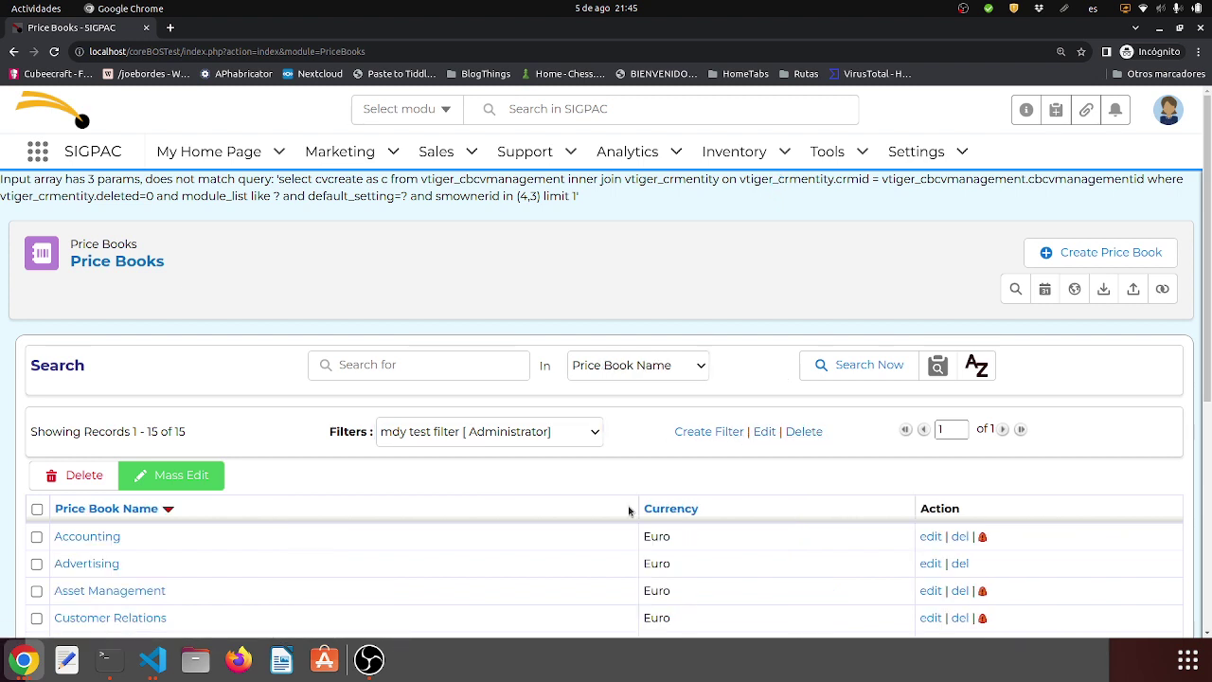
Step: Turn off the Update permission on the mdy test filter record, and refresh the incognito Price Books list to check the filter actions
click(25, 674)
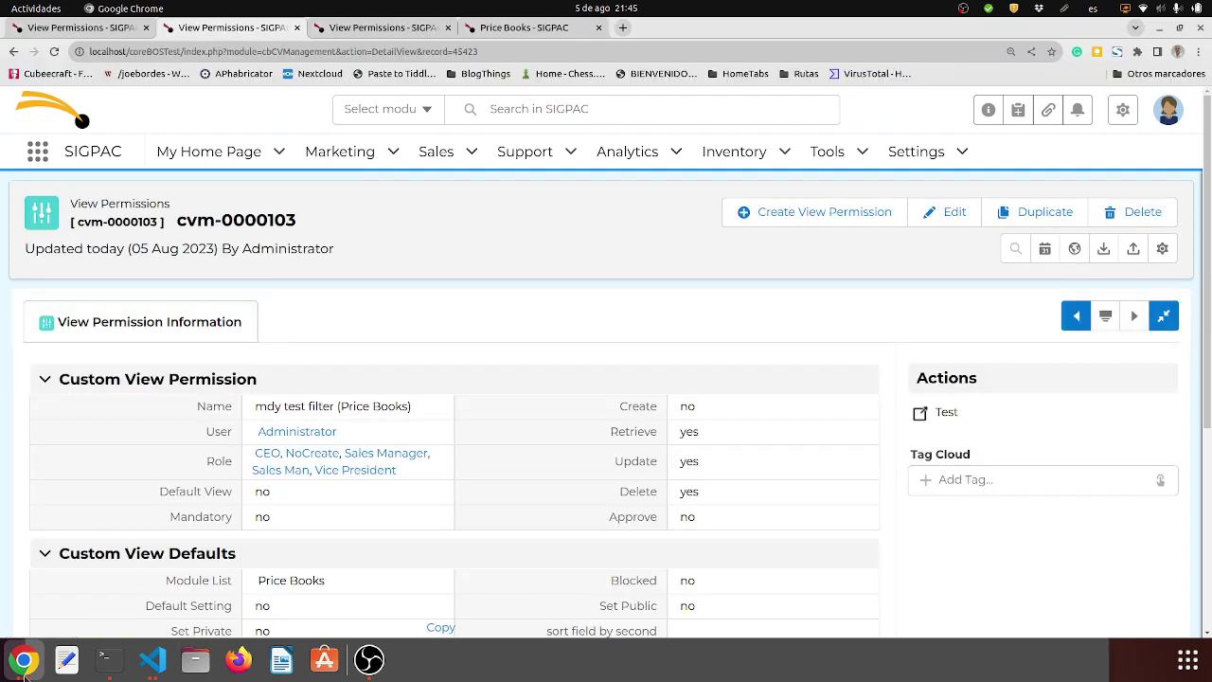
double_click(711, 459)
click(689, 455)
click(700, 479)
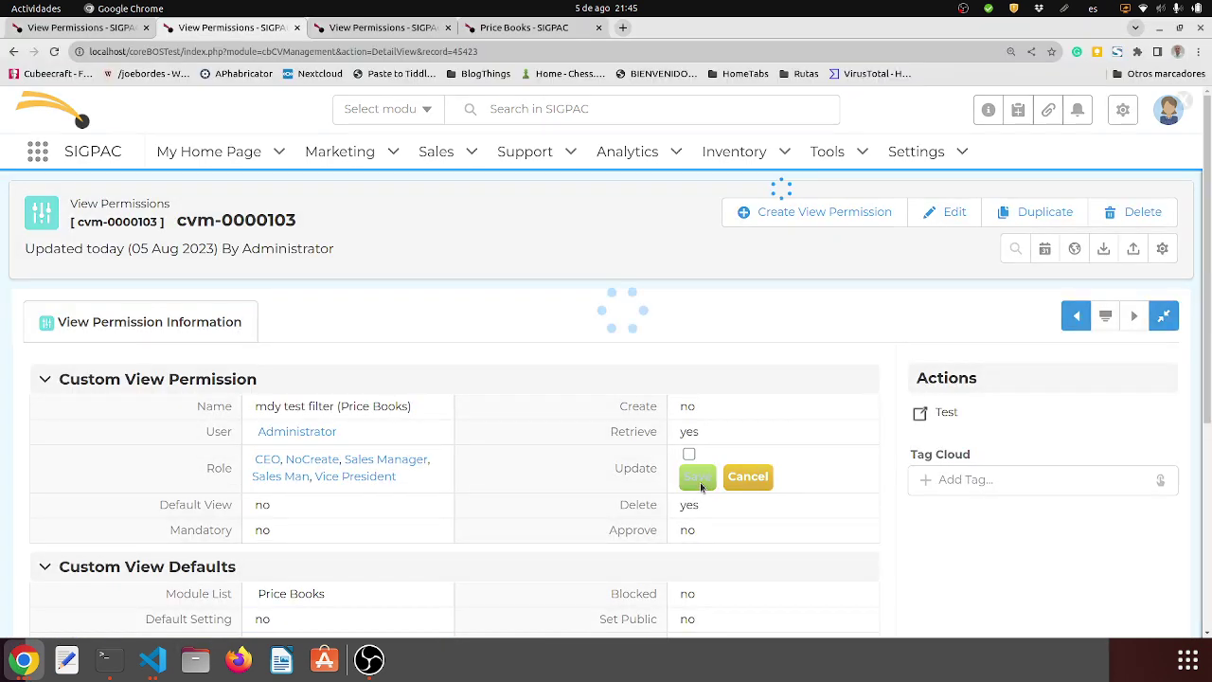
click(41, 661)
key(F5)
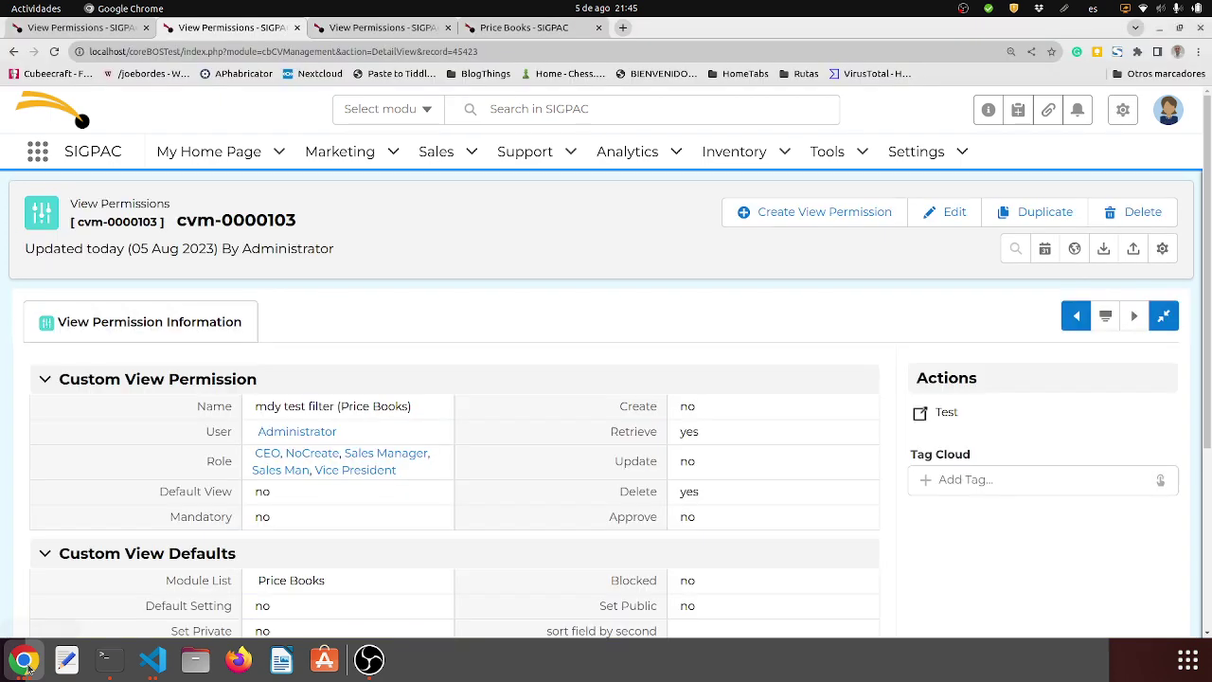
Step: Turn the Update permission back on for the mdy test filter record, and refresh the Price Books list in the incognito window
click(23, 660)
double_click(707, 461)
click(698, 476)
click(30, 668)
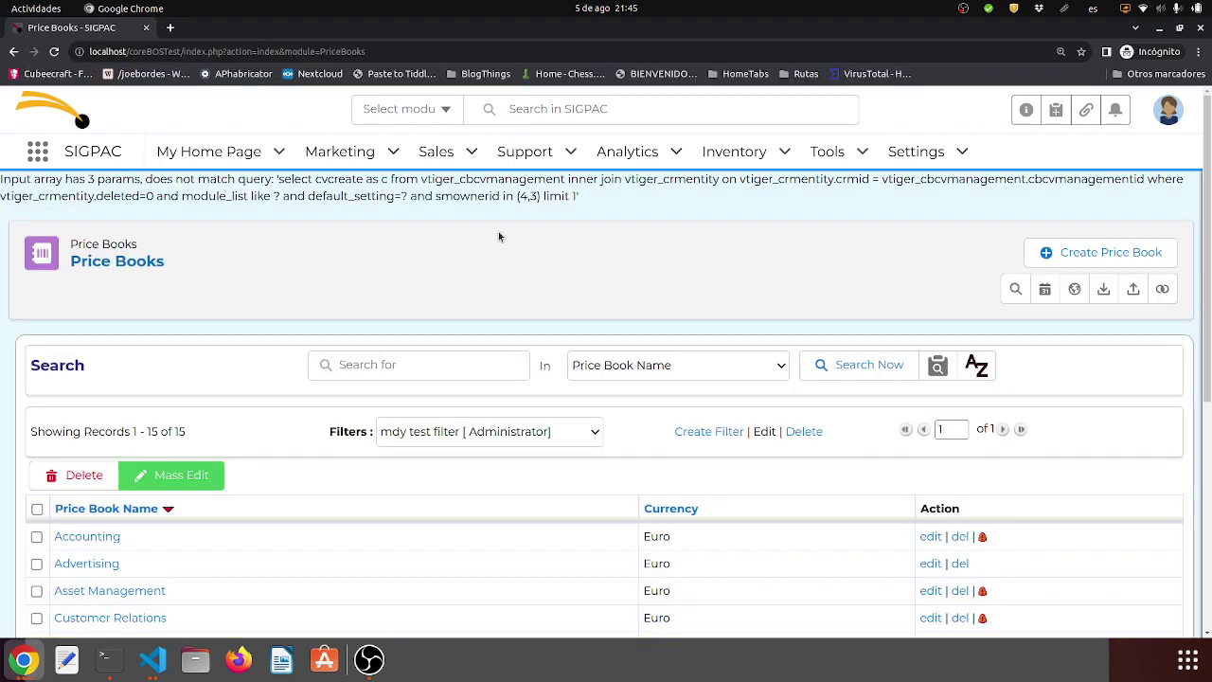
key(F5)
Step: Remove all roles from the administrator's mdy test filter (Price Books) permission record and save it
click(26, 674)
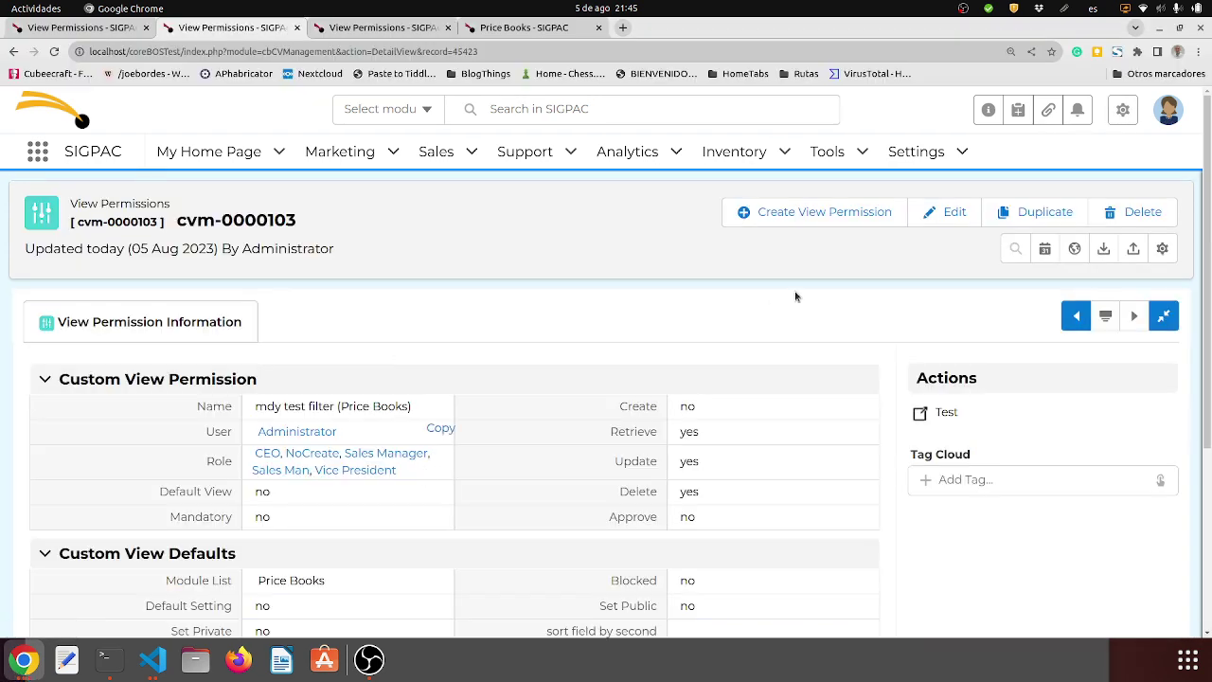
click(947, 214)
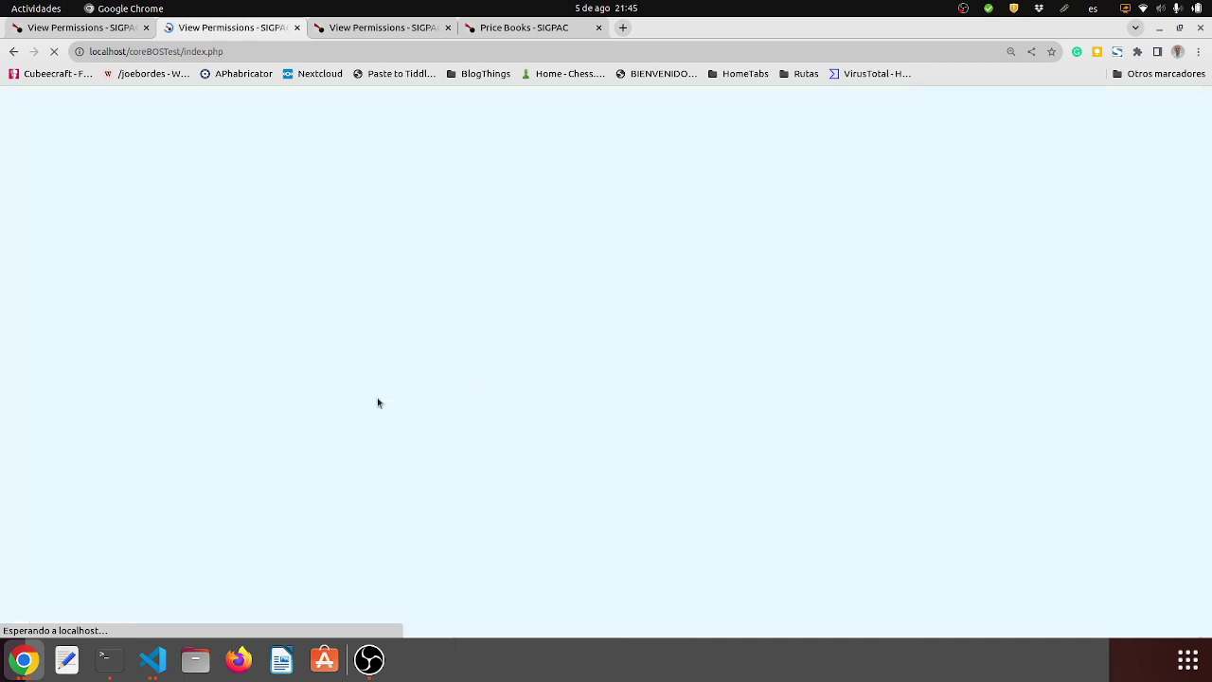
click(400, 499)
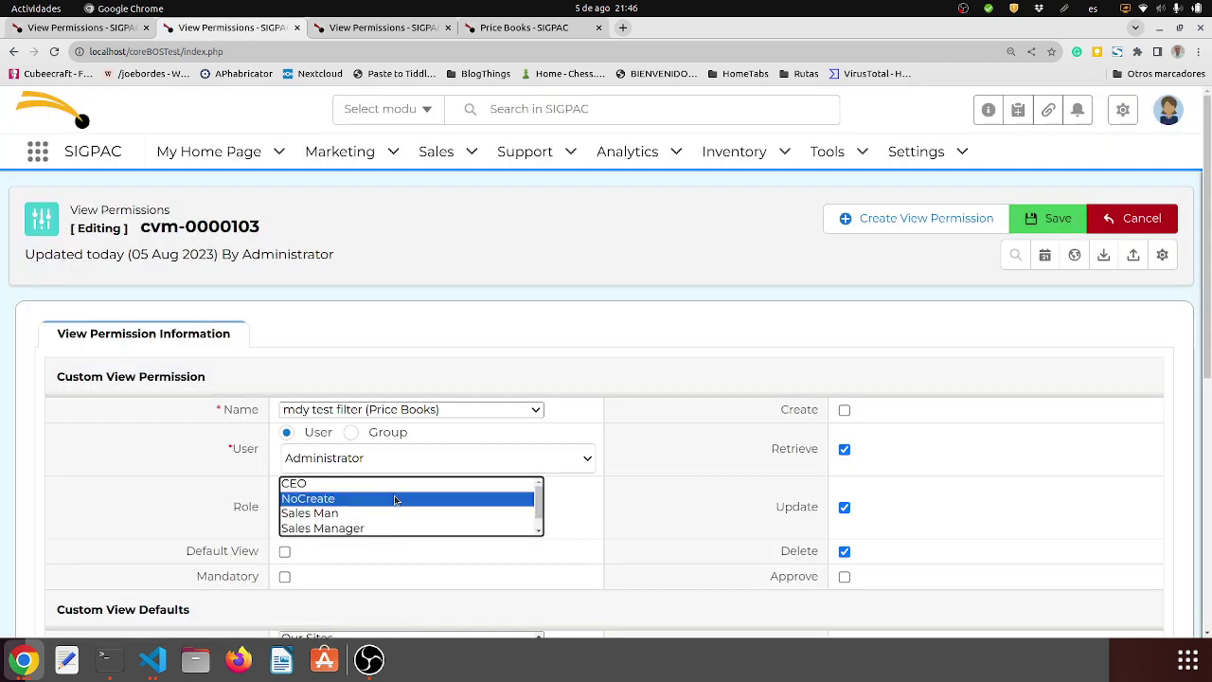
ctrl+click(394, 498)
click(1009, 229)
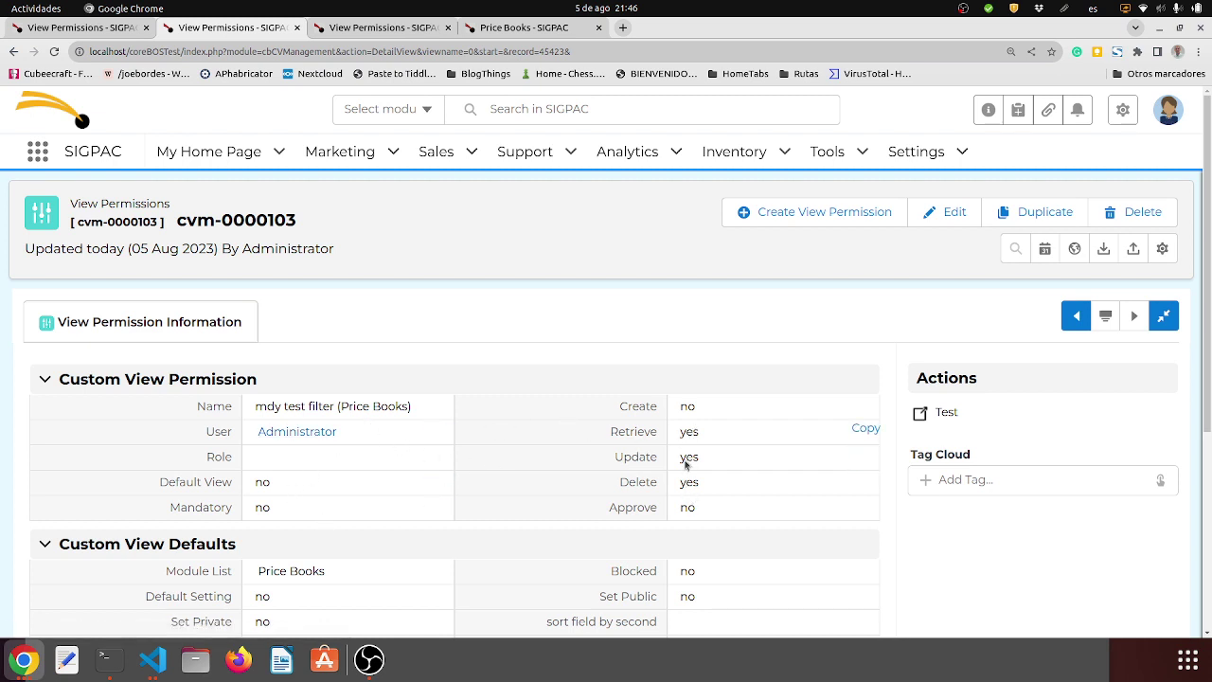
Step: Refresh the Price Books list in the incognito window and check which filters are available
click(23, 663)
key(F5)
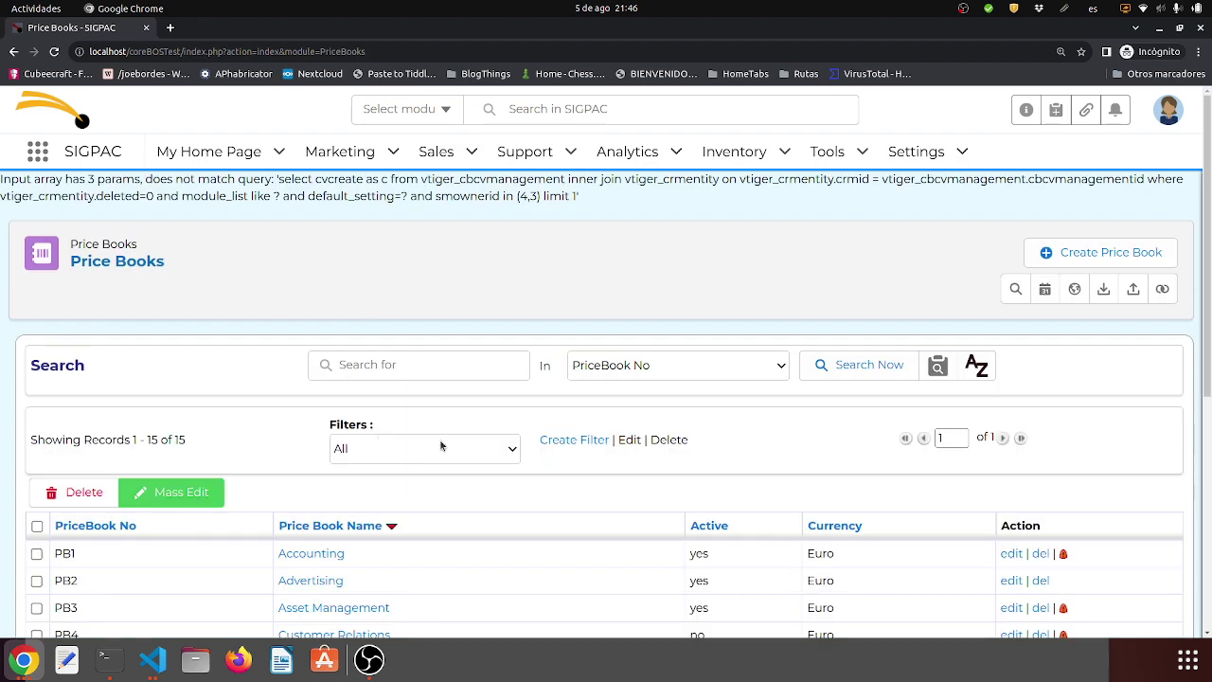
click(441, 445)
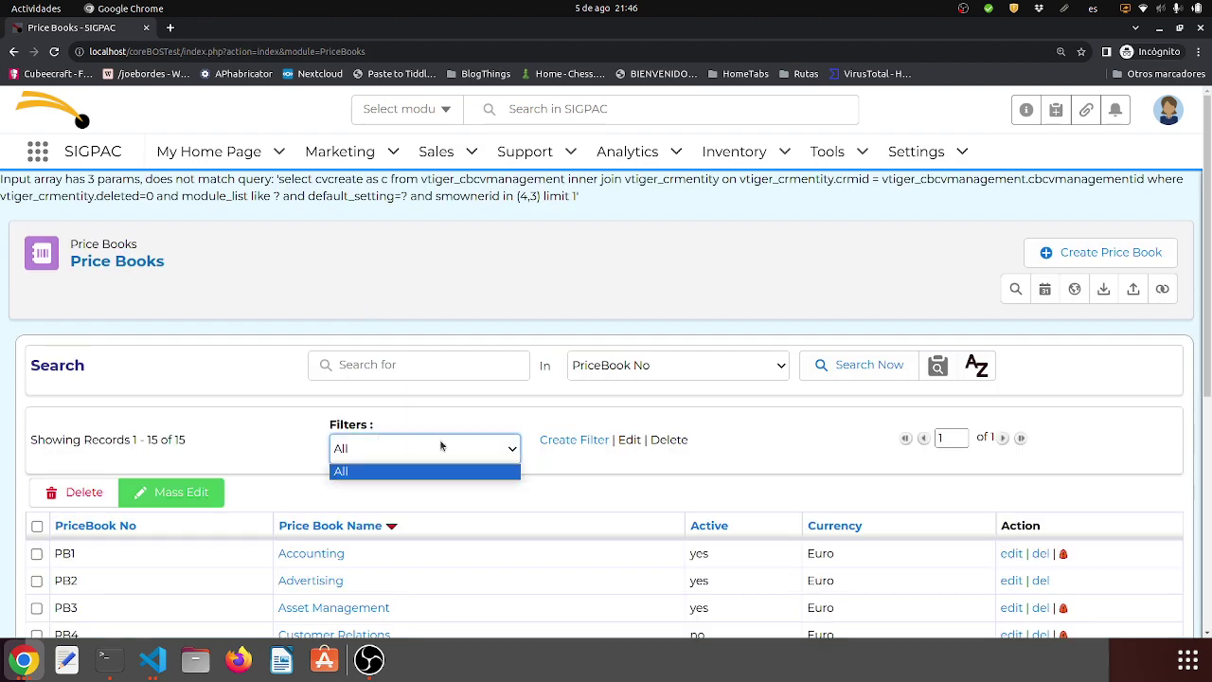
Step: Duplicate the mdy test filter permission record for user cbTest testmdy with Update and Delete turned off, and save it
click(24, 663)
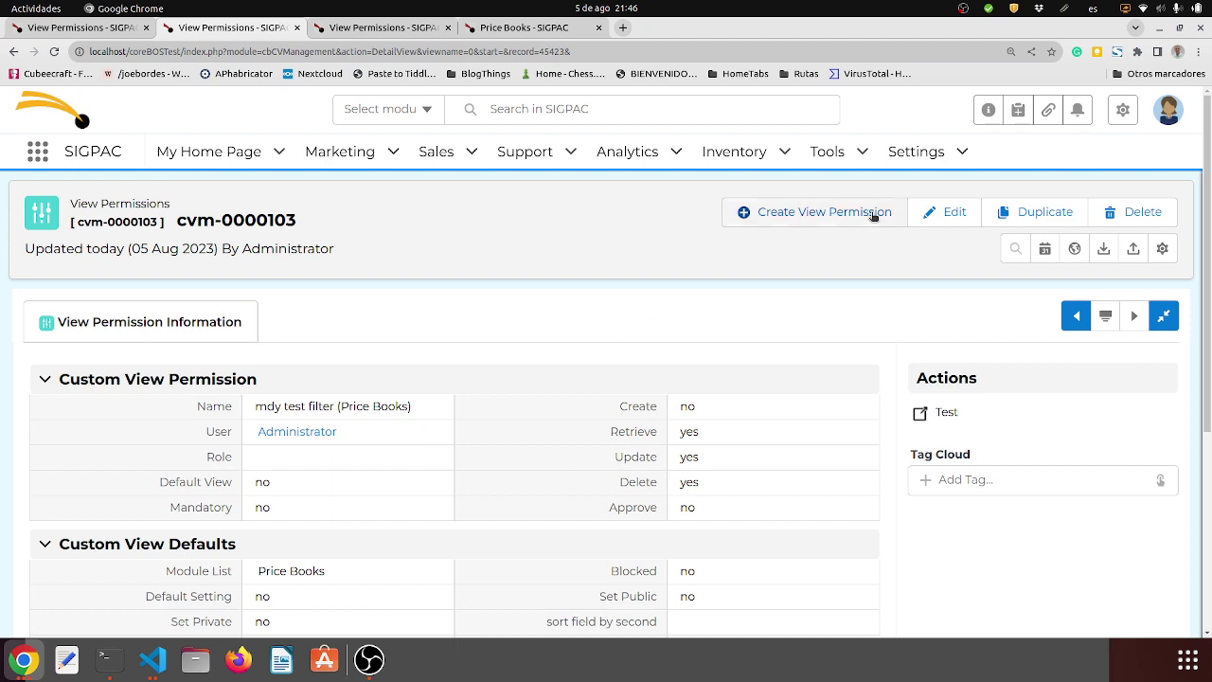
click(1038, 220)
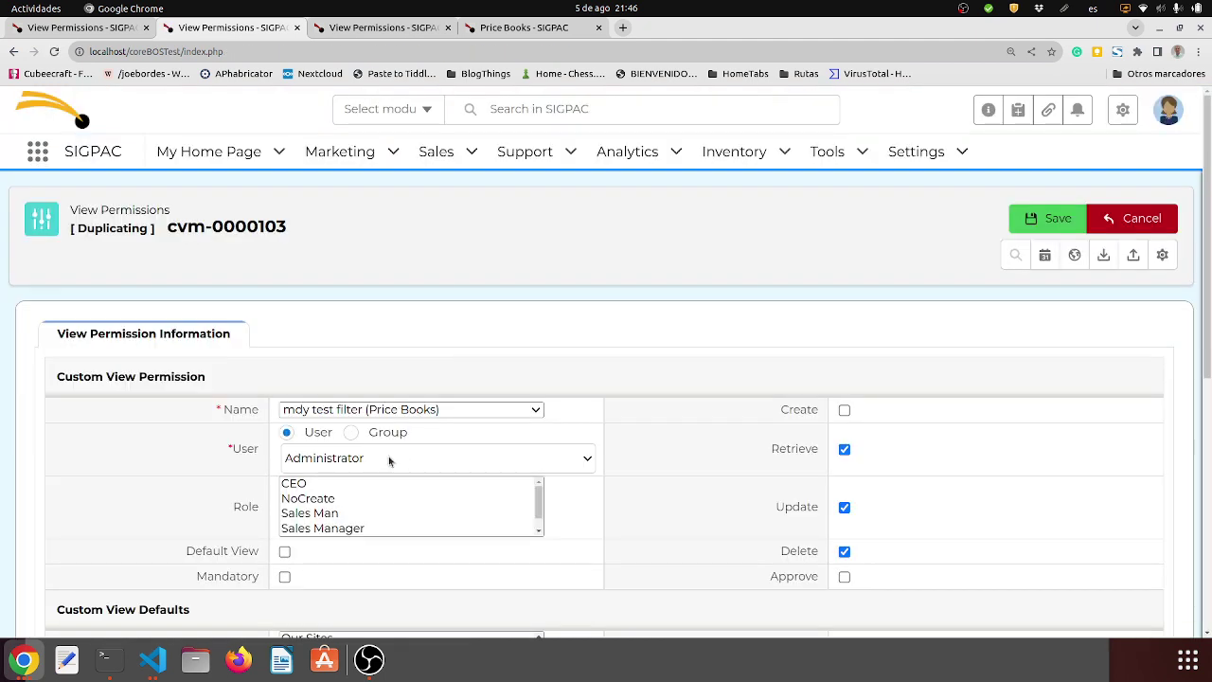
click(388, 459)
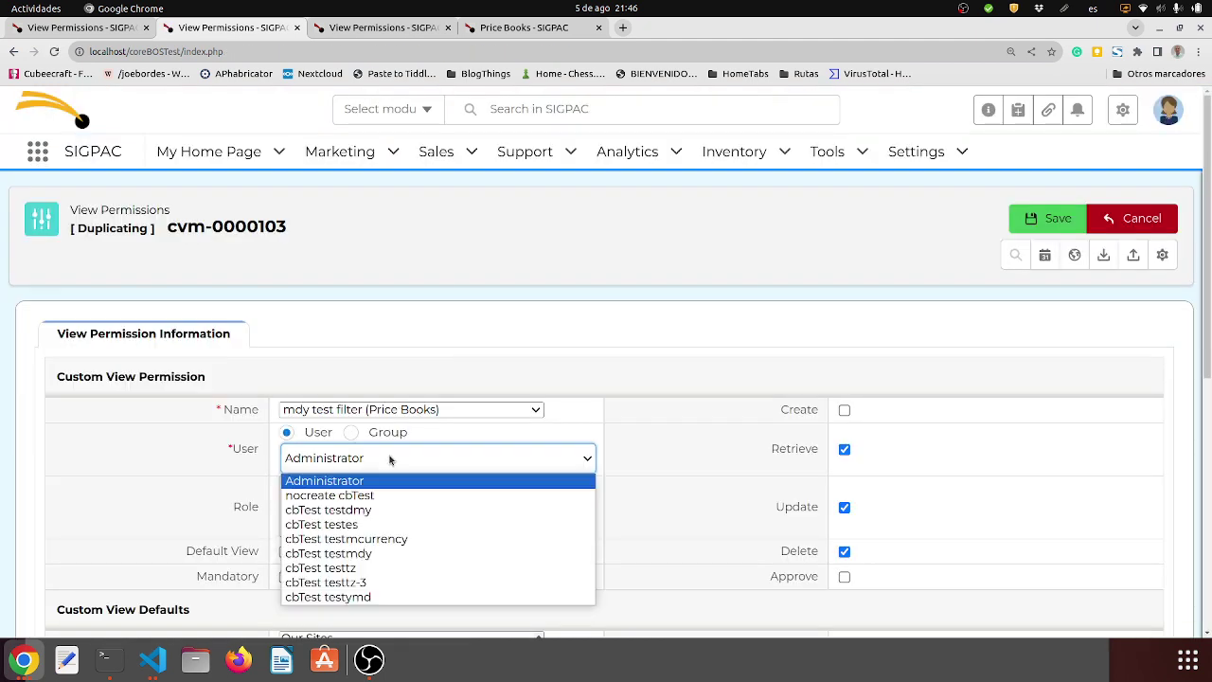
click(382, 557)
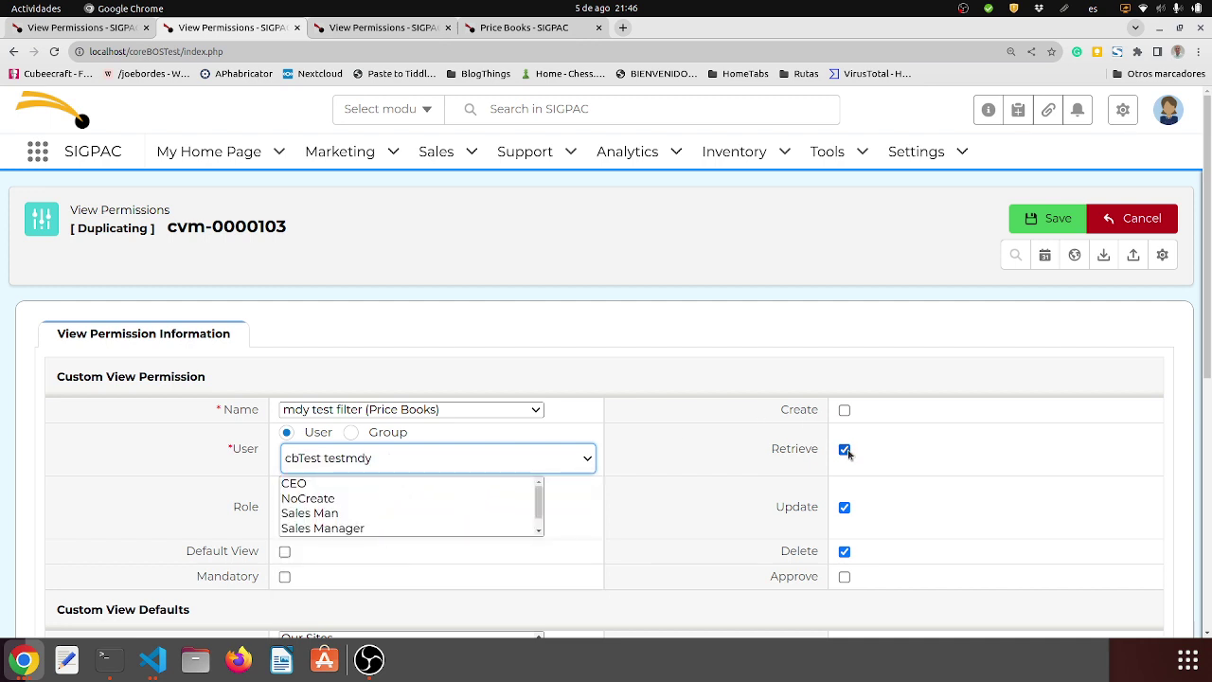
click(844, 507)
click(844, 551)
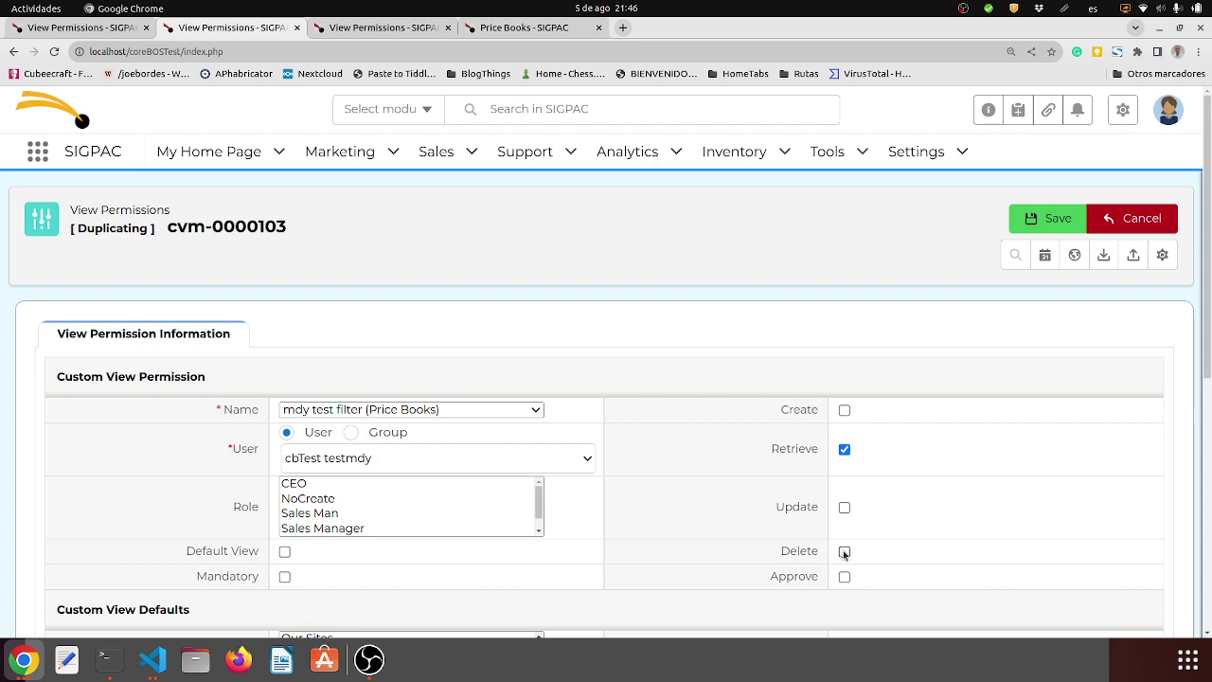
click(1046, 226)
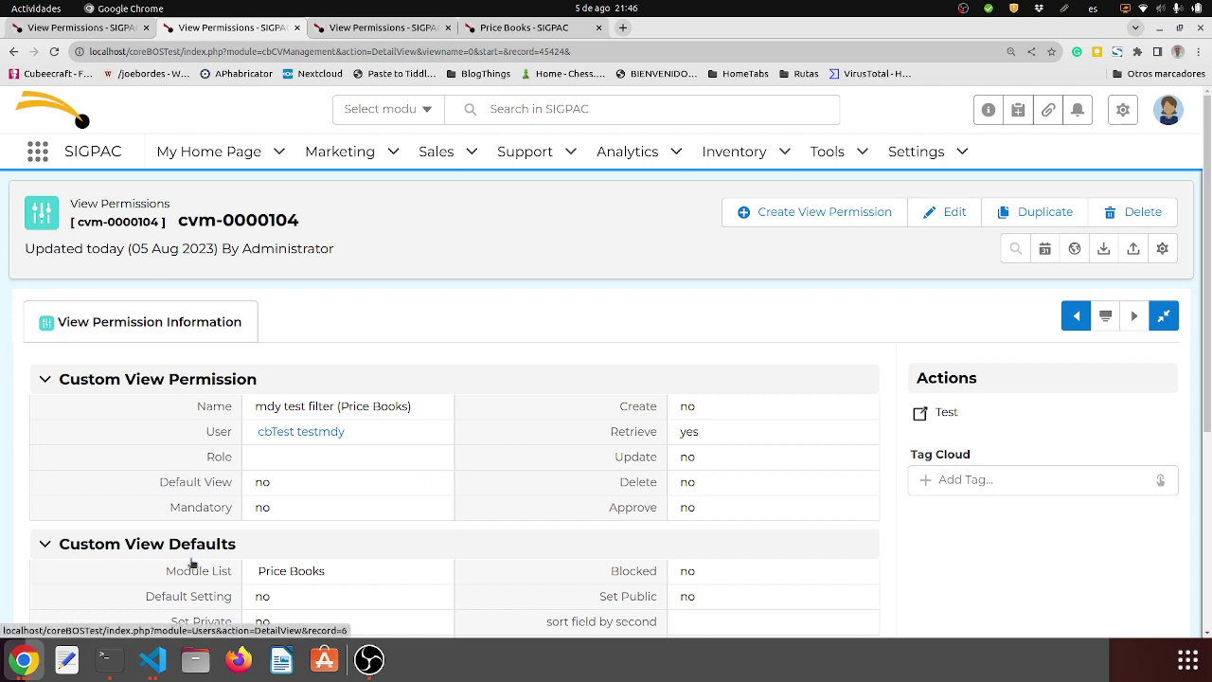
Step: Refresh the incognito Price Books list and apply the administrator's mdy test filter to check its actions
click(38, 660)
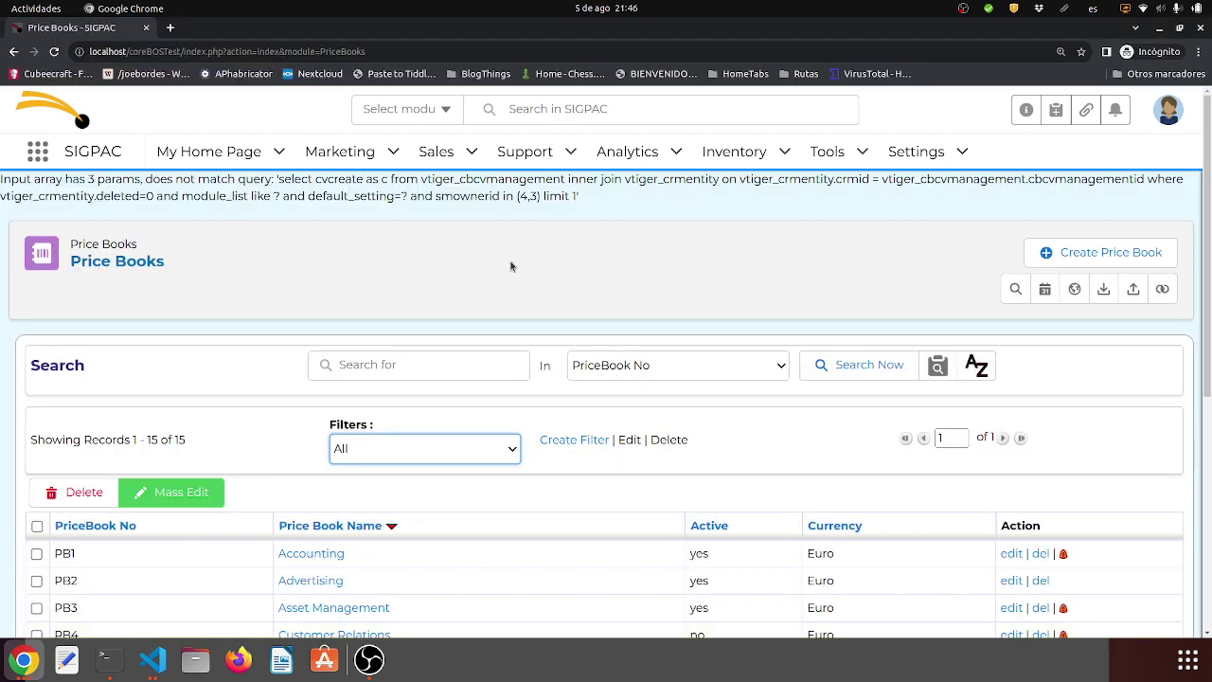
key(F5)
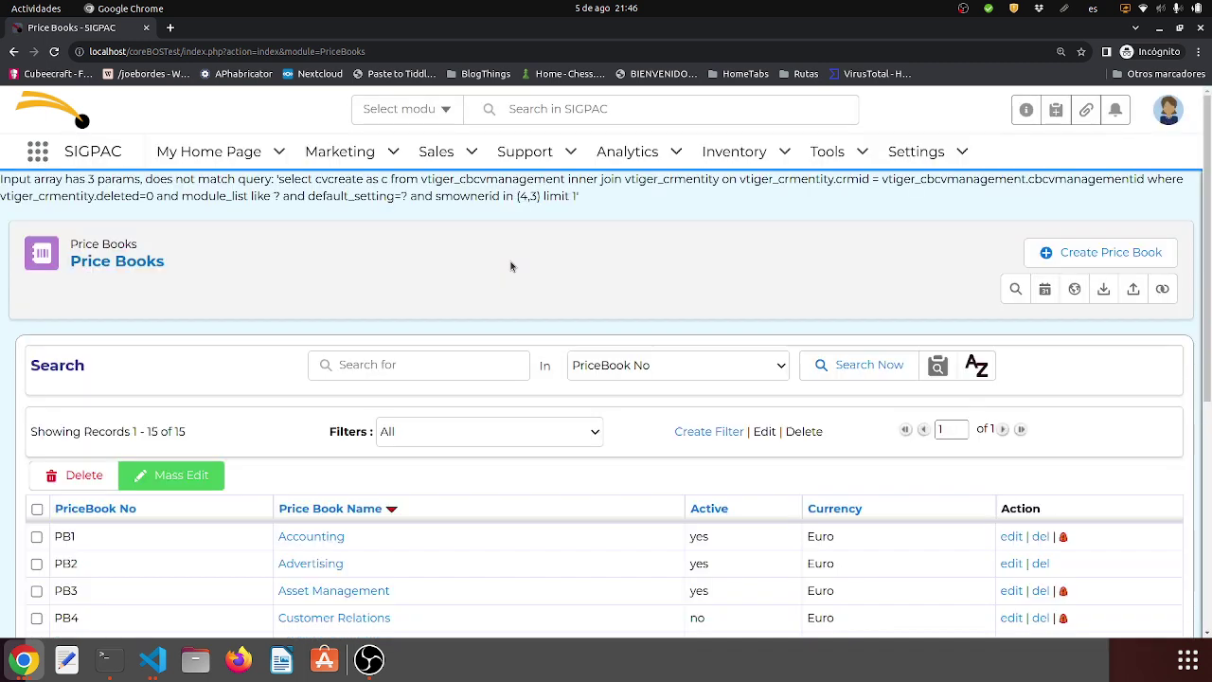
click(517, 428)
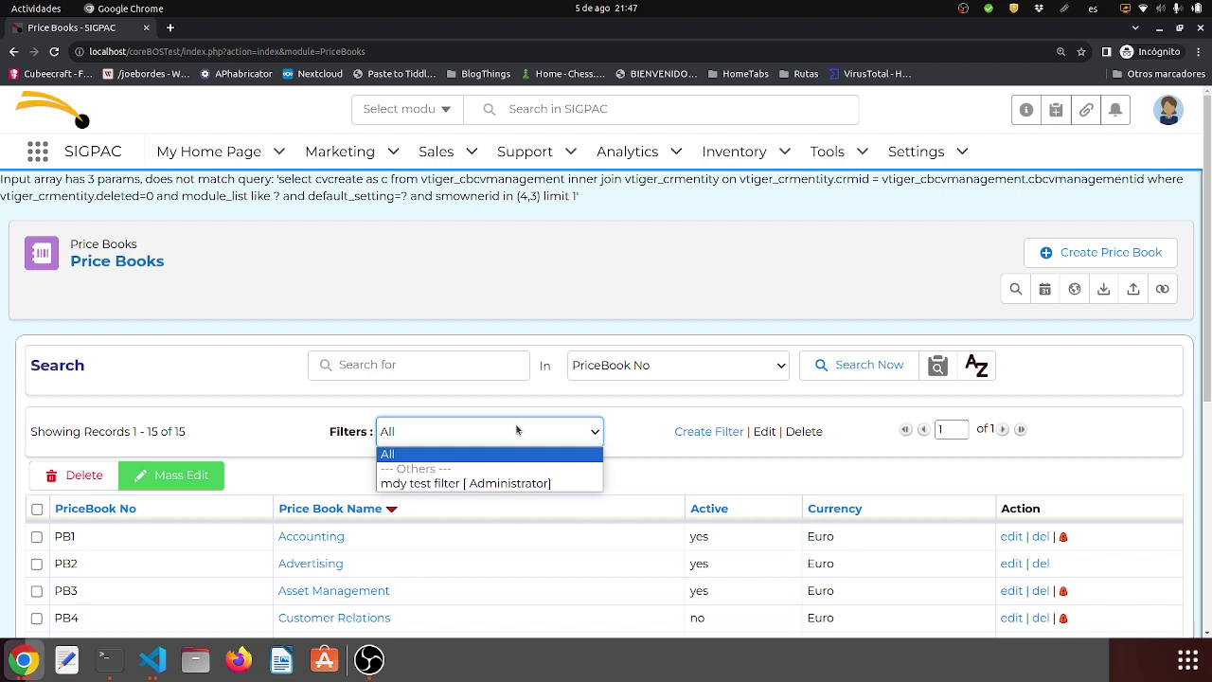
click(511, 485)
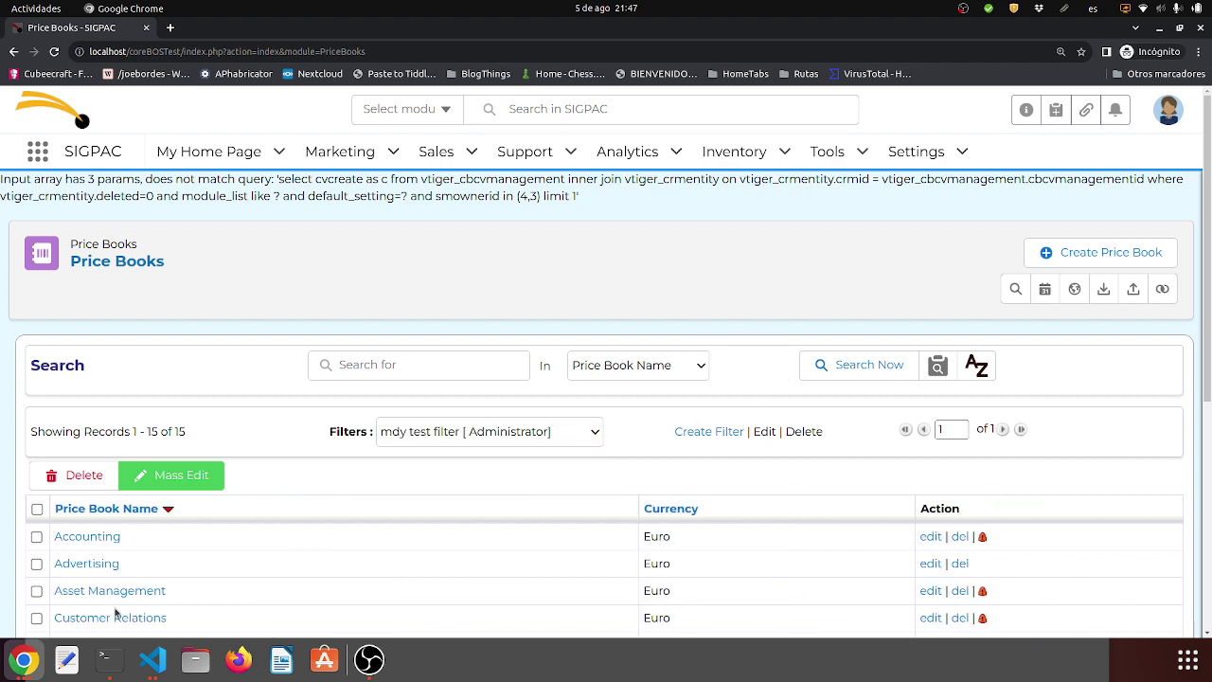
Step: Turn on the Delete permission in the cbTest testmdy record, and refresh the incognito Price Books list to check the filter actions
click(44, 674)
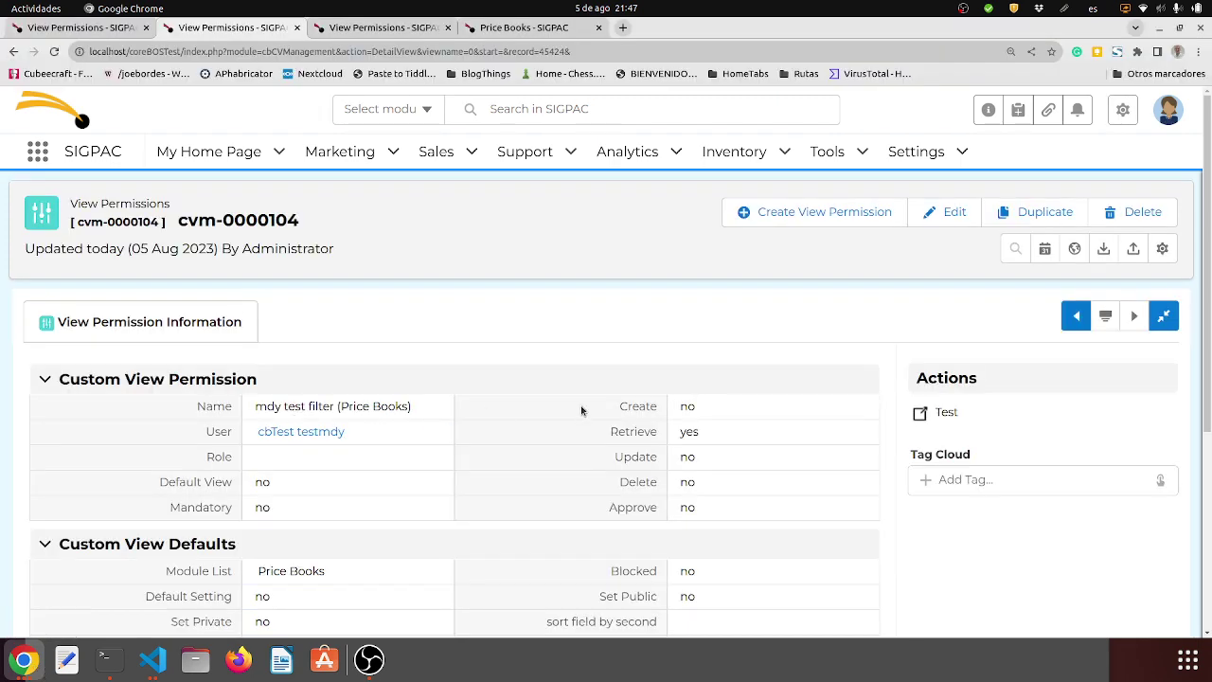
double_click(690, 485)
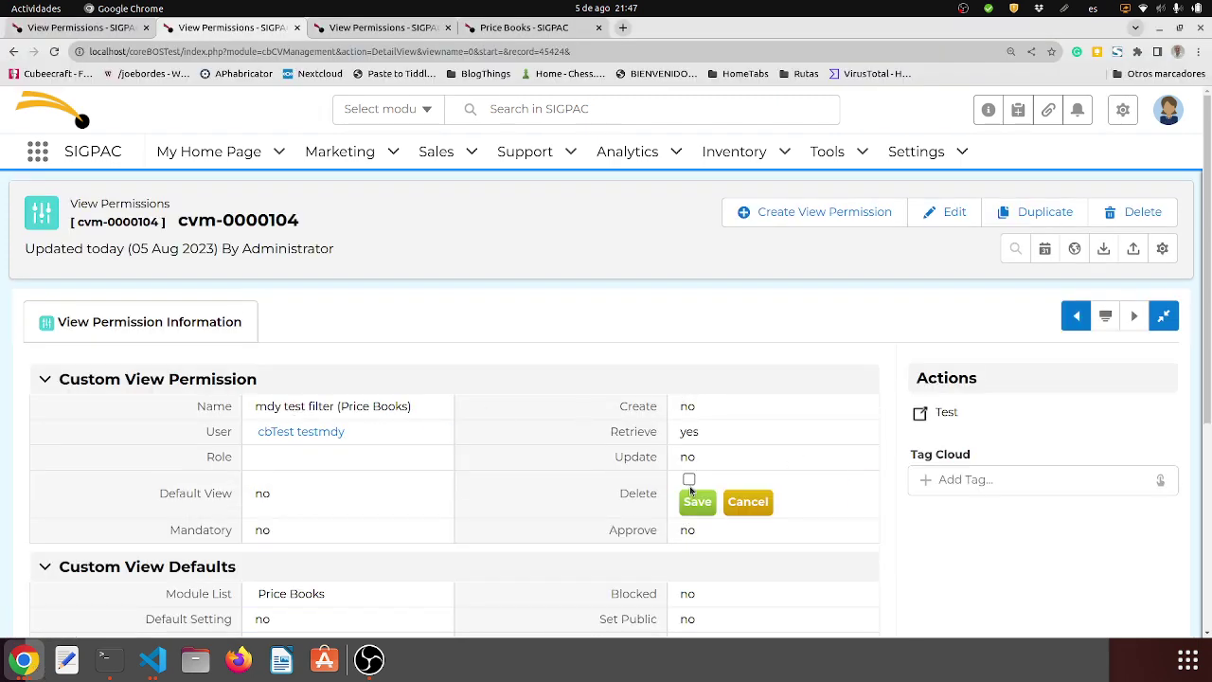
click(690, 481)
click(698, 501)
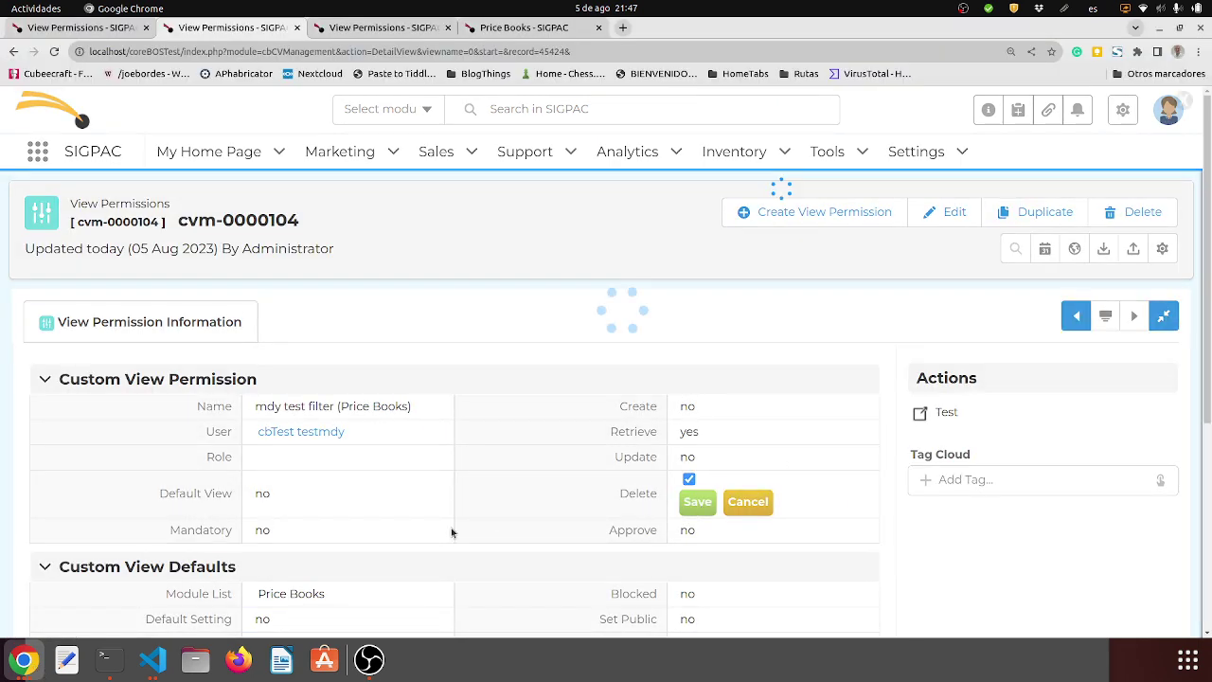
click(36, 669)
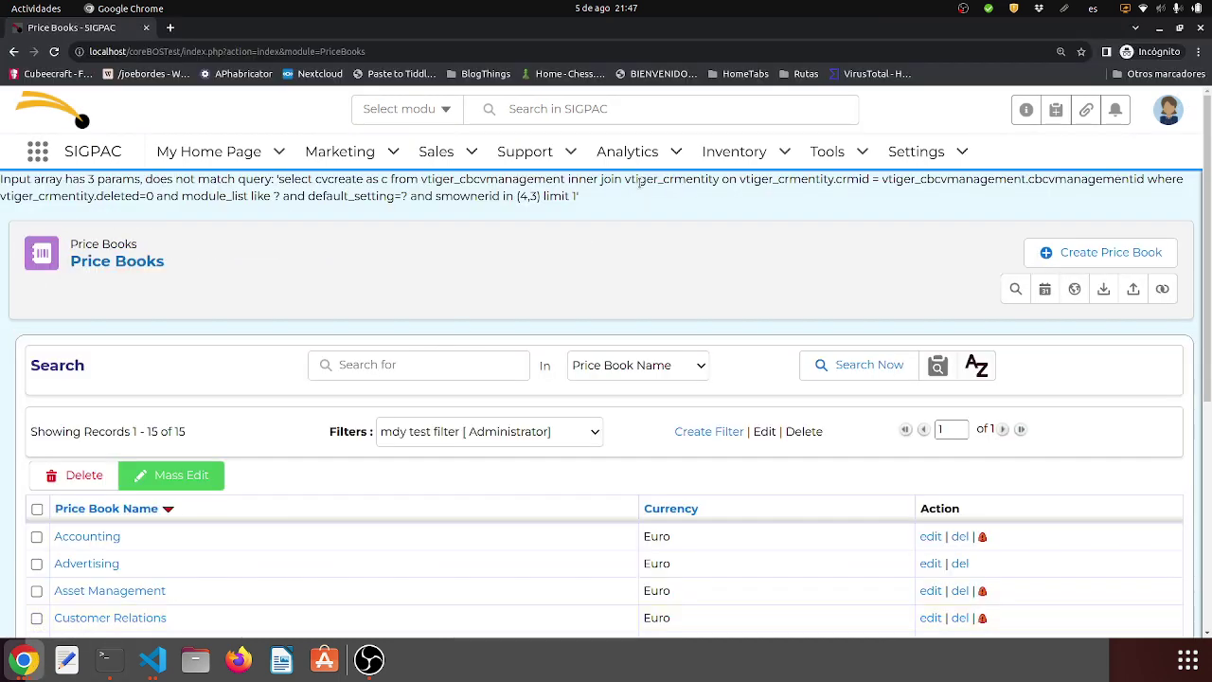
key(F5)
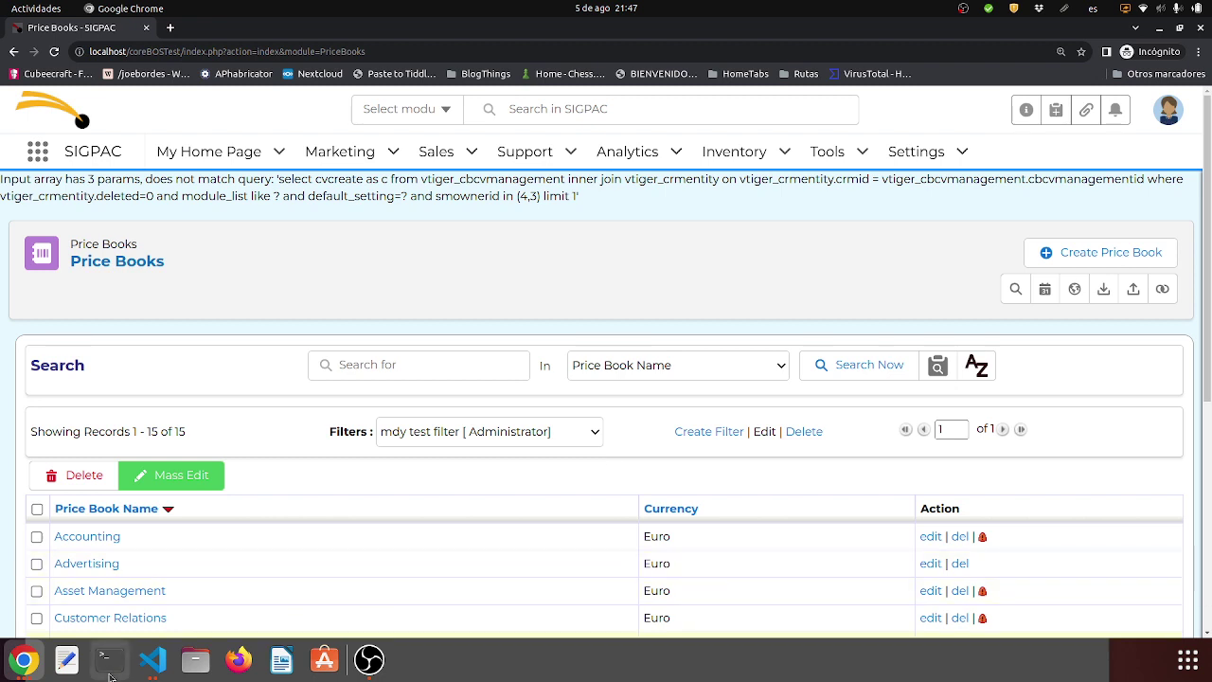
Step: Delete the mdy test filter permission record assigned to cbTest testmdy
click(21, 673)
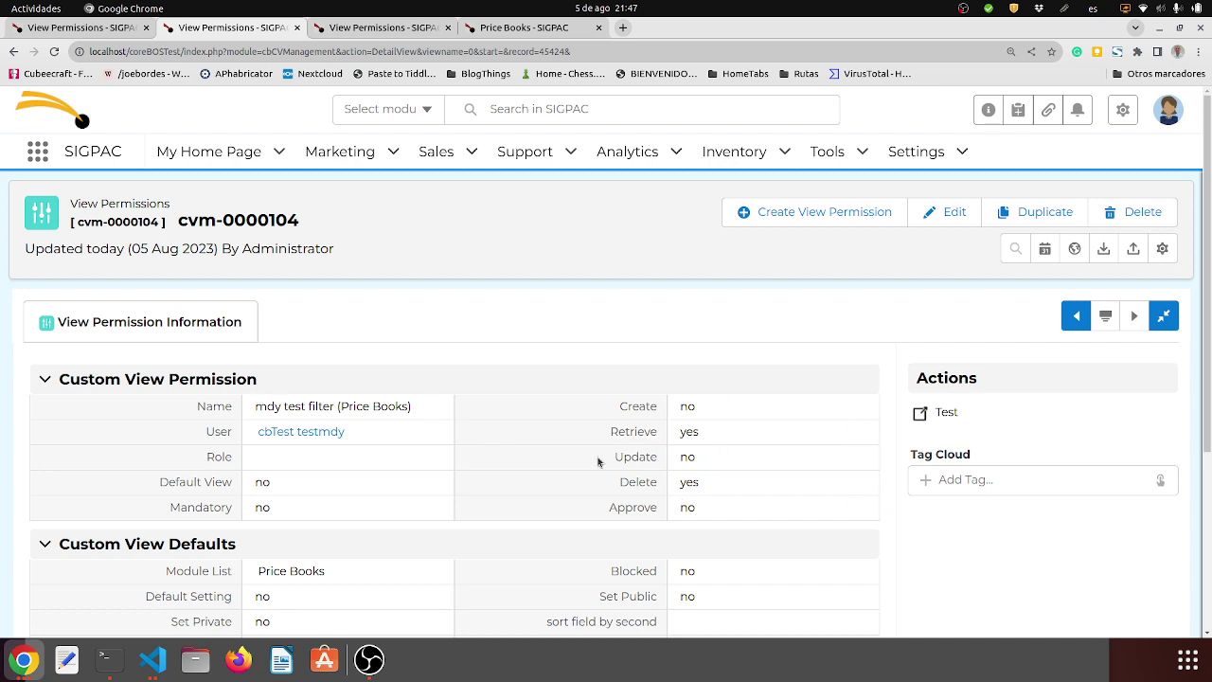
click(1119, 212)
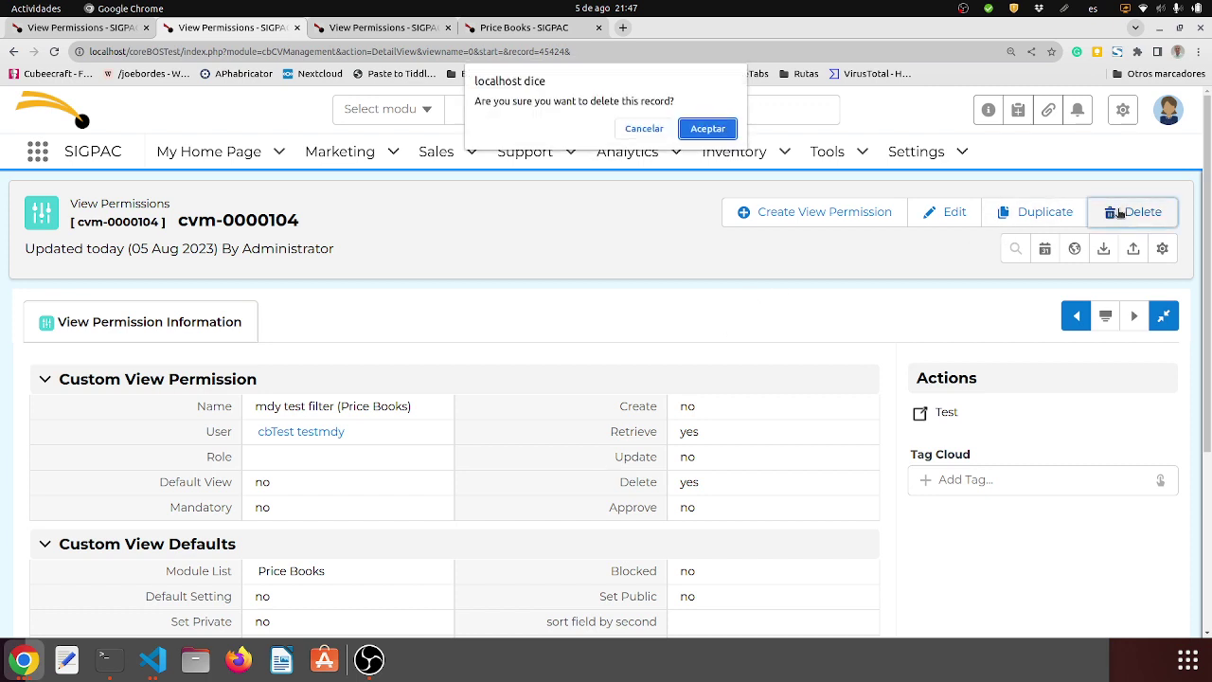
click(709, 134)
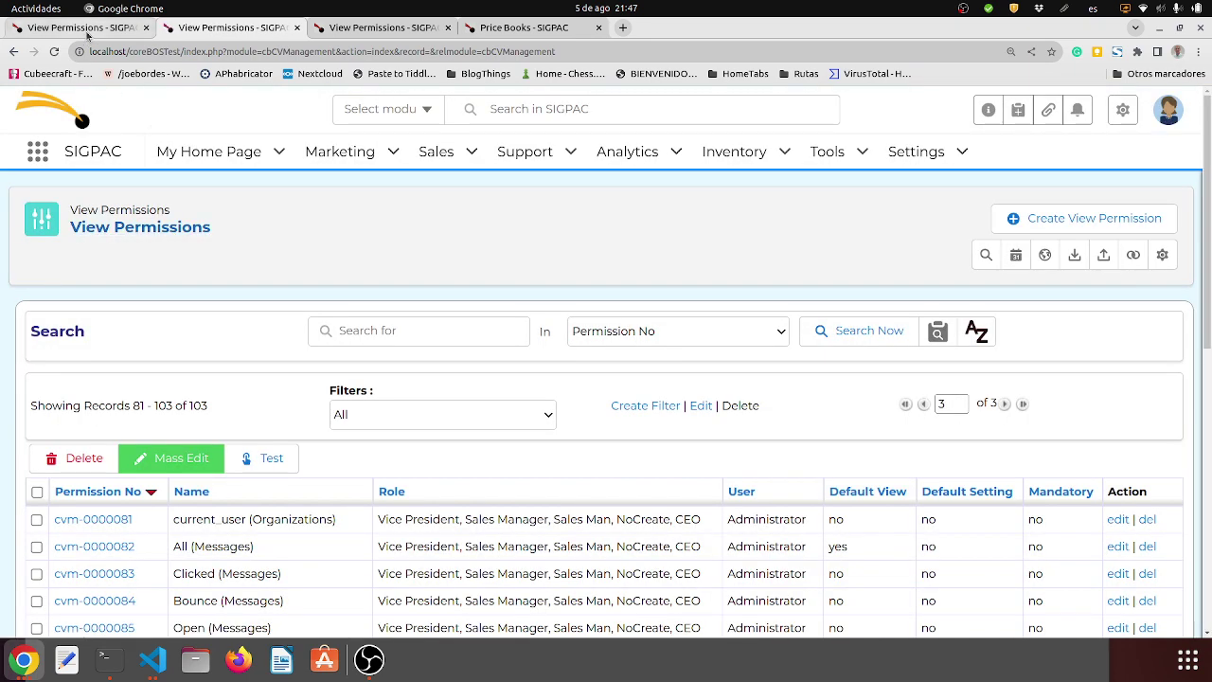
Step: Reload the incognito Price Books list and inspect the filter choices with the cbTest testmdy permission record deleted
click(38, 668)
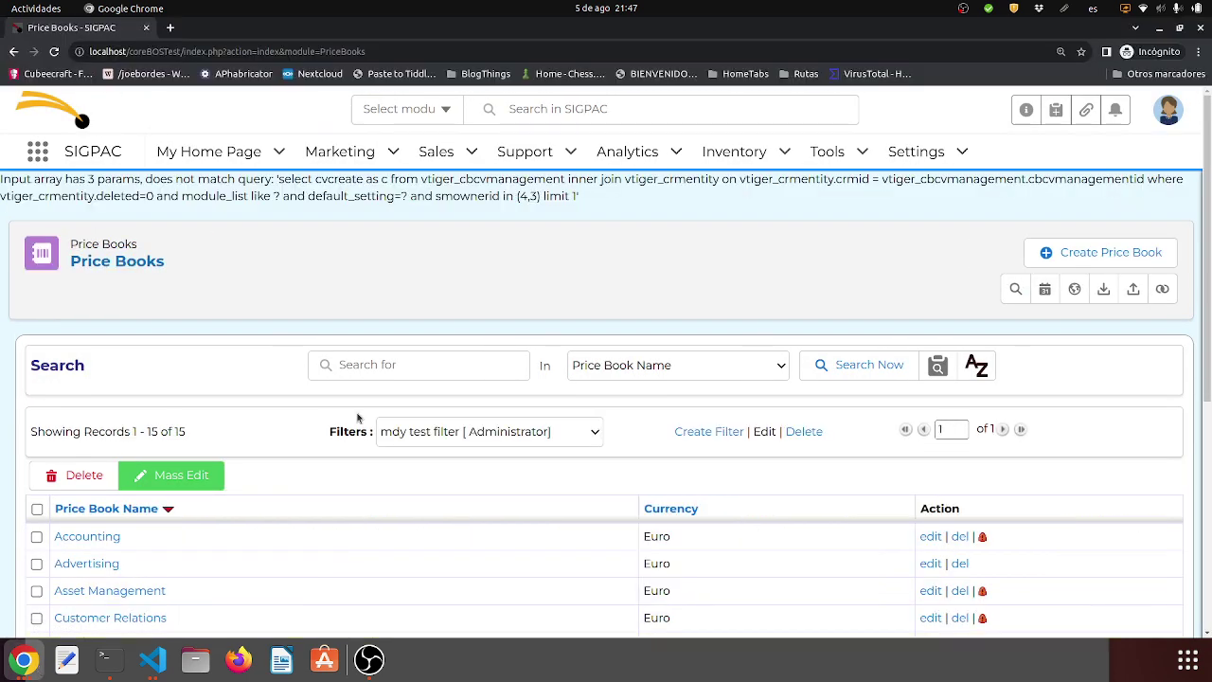
key(F5)
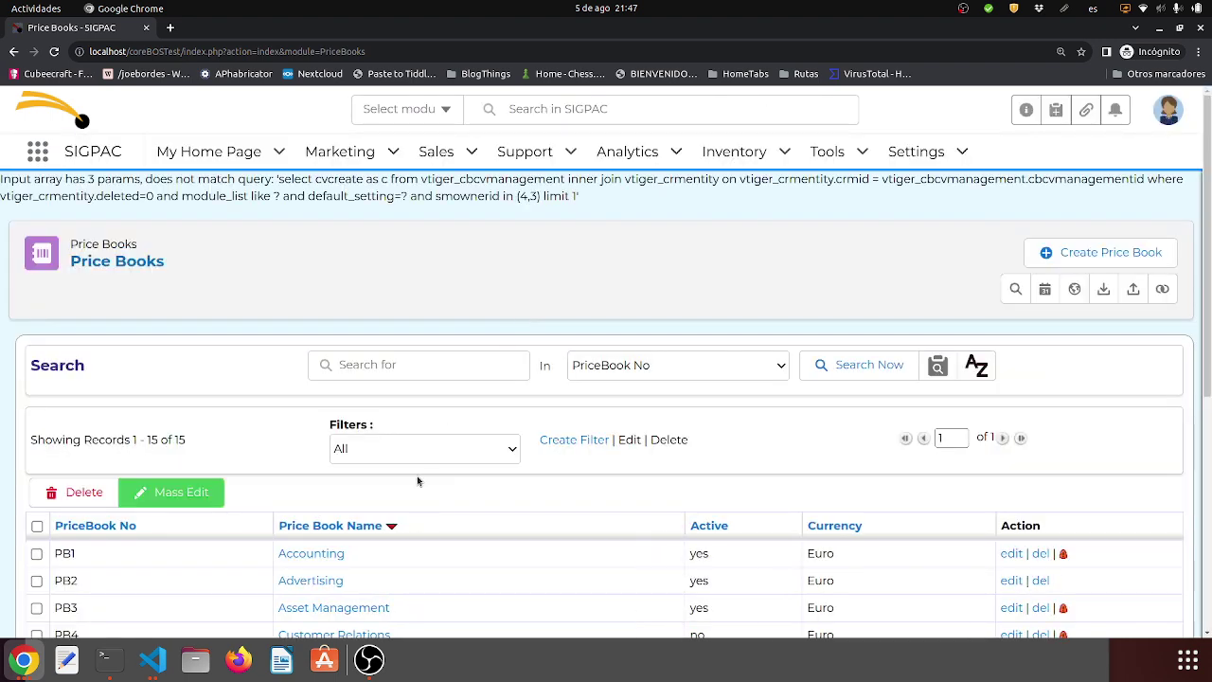
click(454, 445)
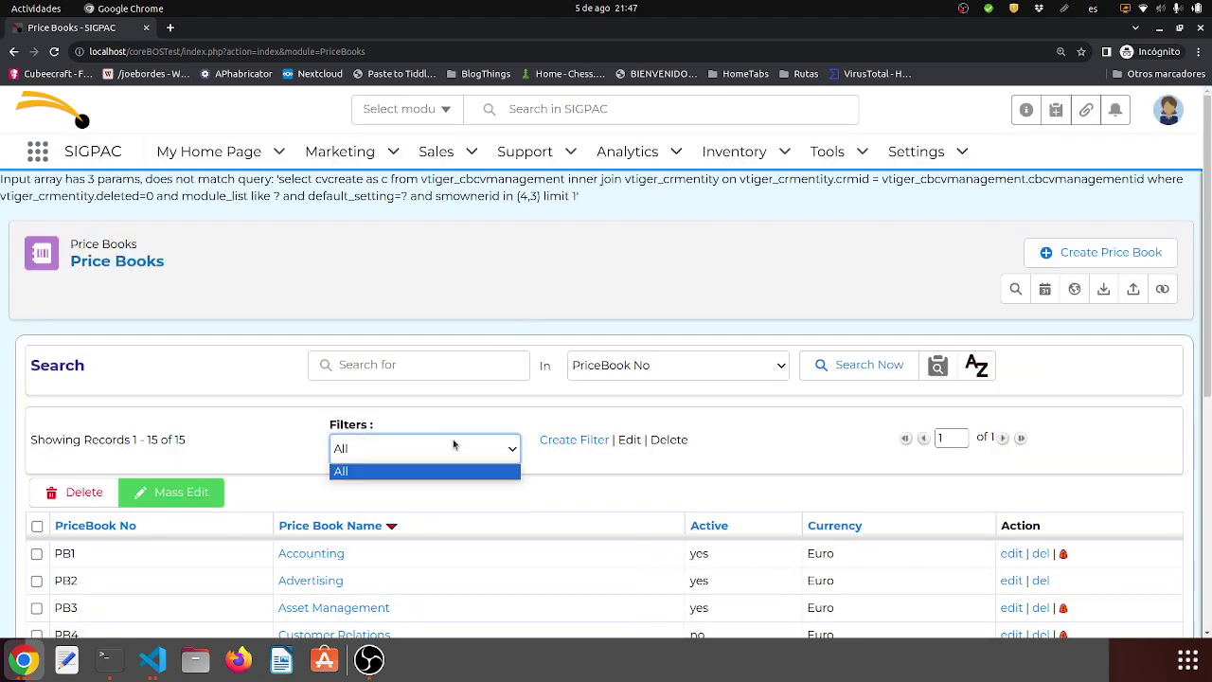
key(Escape)
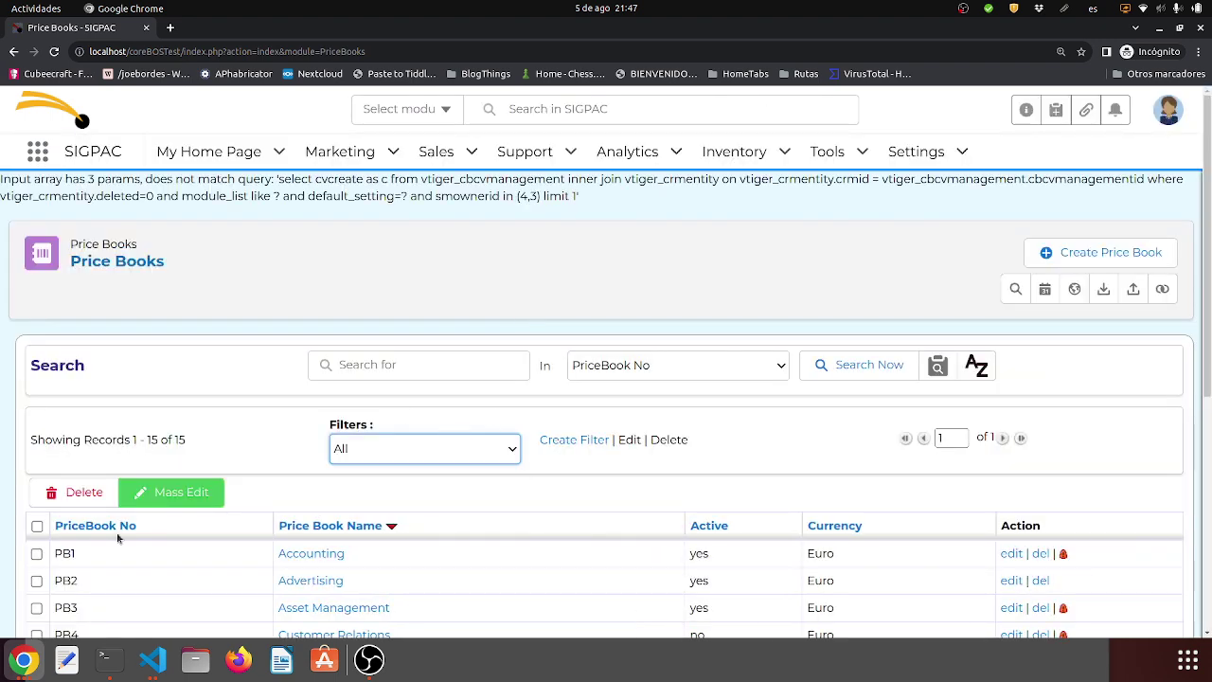
Step: Start a new view permission record in the administrator's window and choose All (Price Books) as its name
click(24, 660)
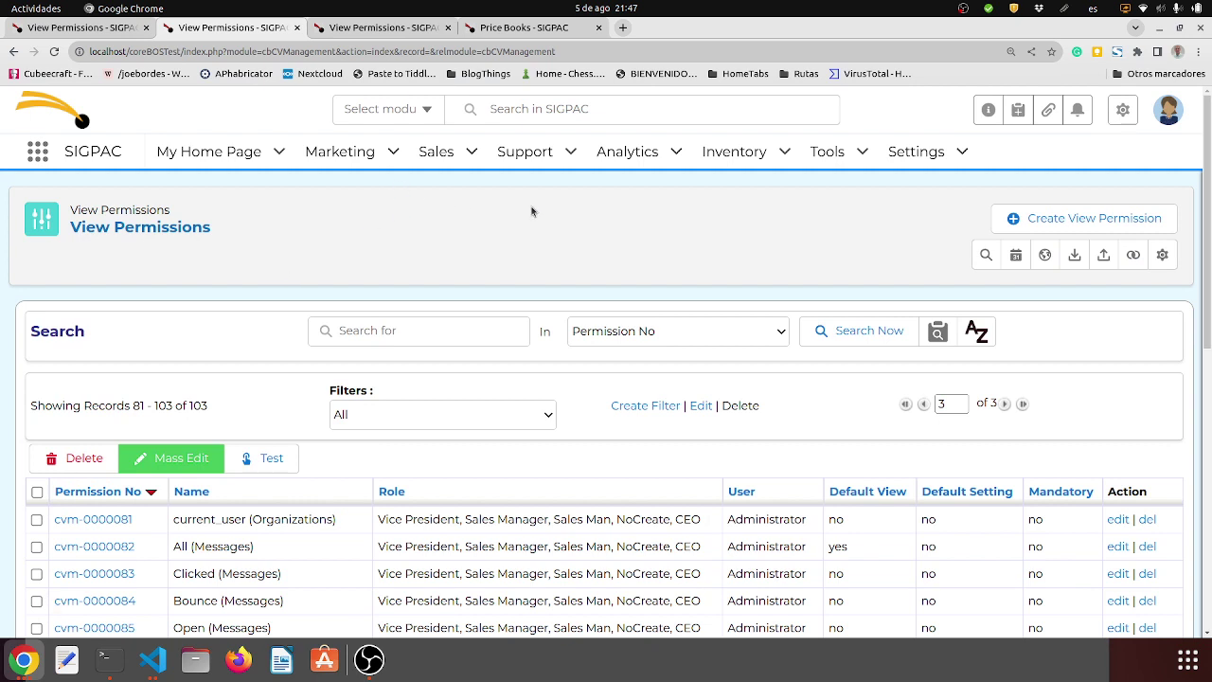
click(1063, 220)
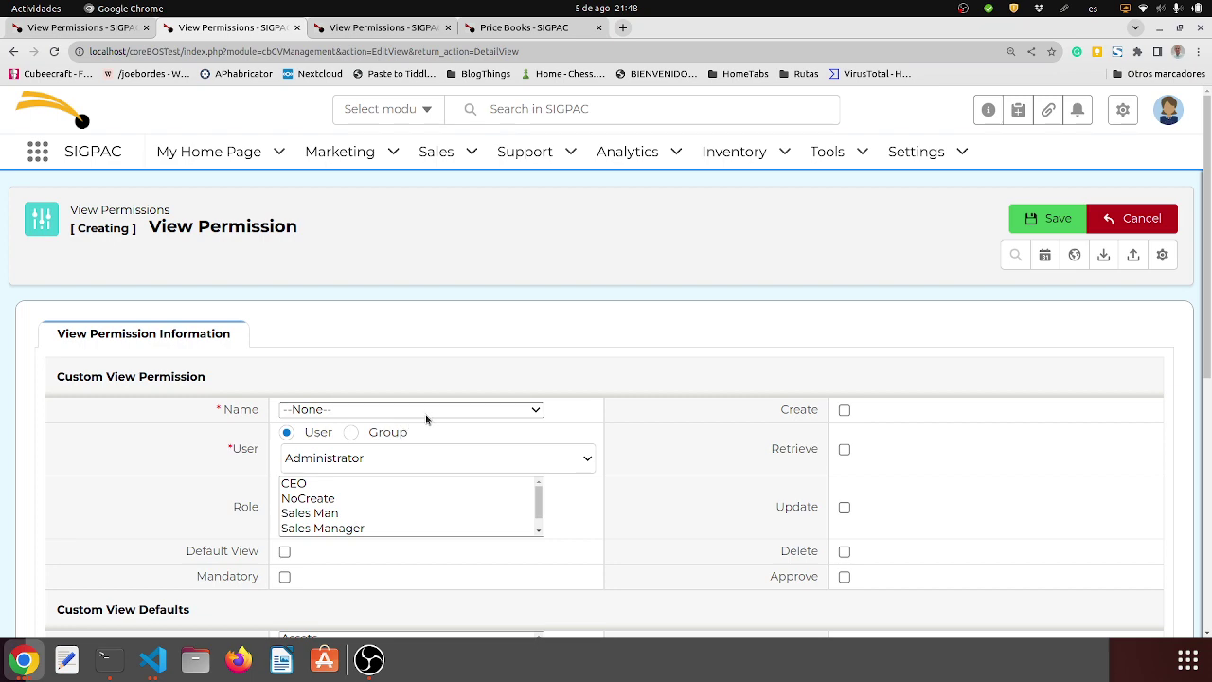
click(426, 414)
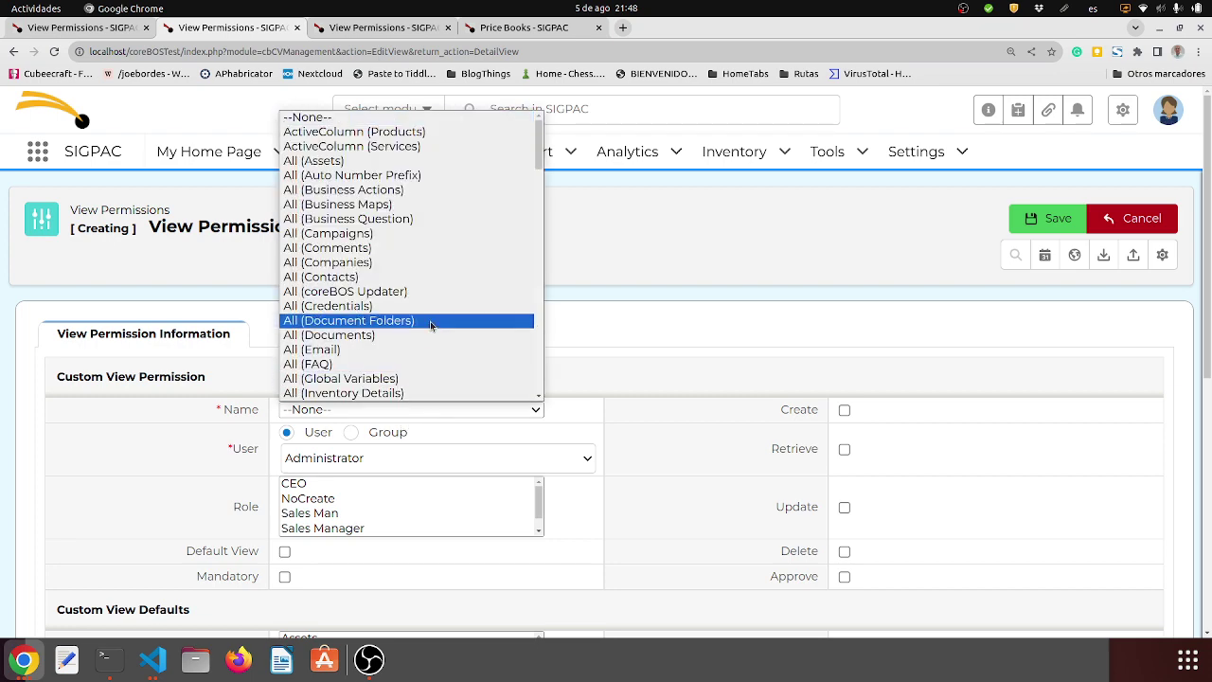
scroll(430, 321, down, 4)
scroll(430, 321, up, 1)
scroll(431, 326, down, 7)
scroll(431, 326, up, 4)
scroll(431, 326, down, 2)
scroll(431, 326, down, 3)
scroll(431, 326, up, 10)
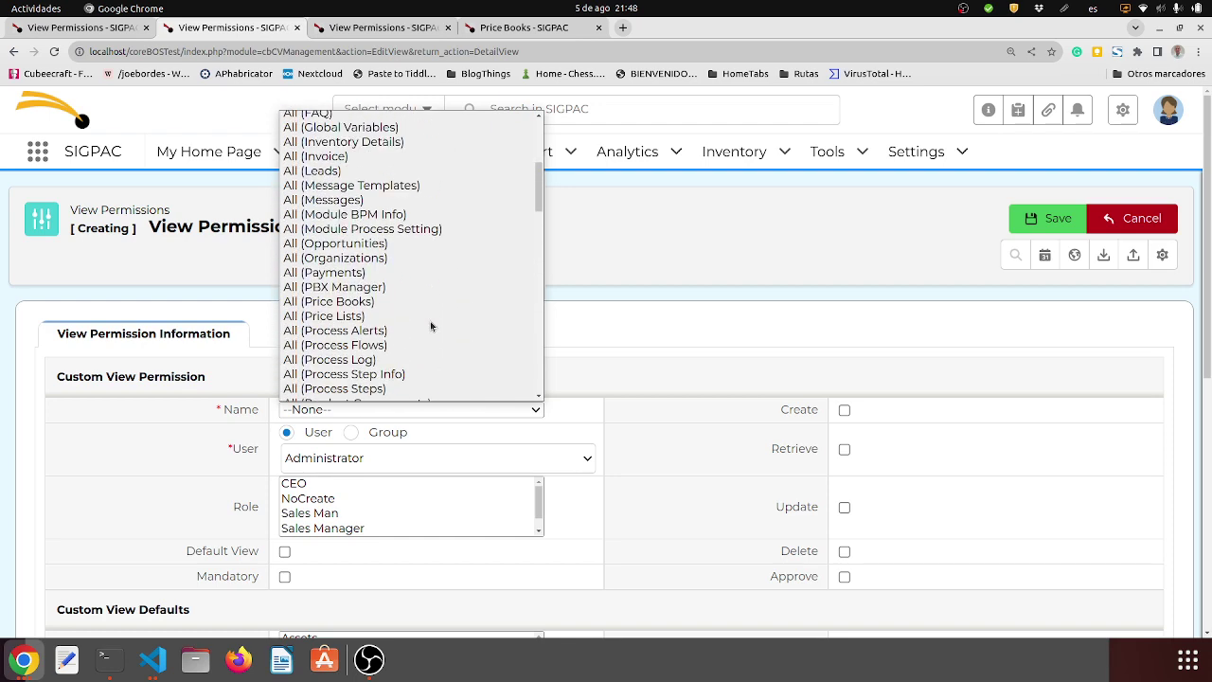
scroll(430, 326, up, 4)
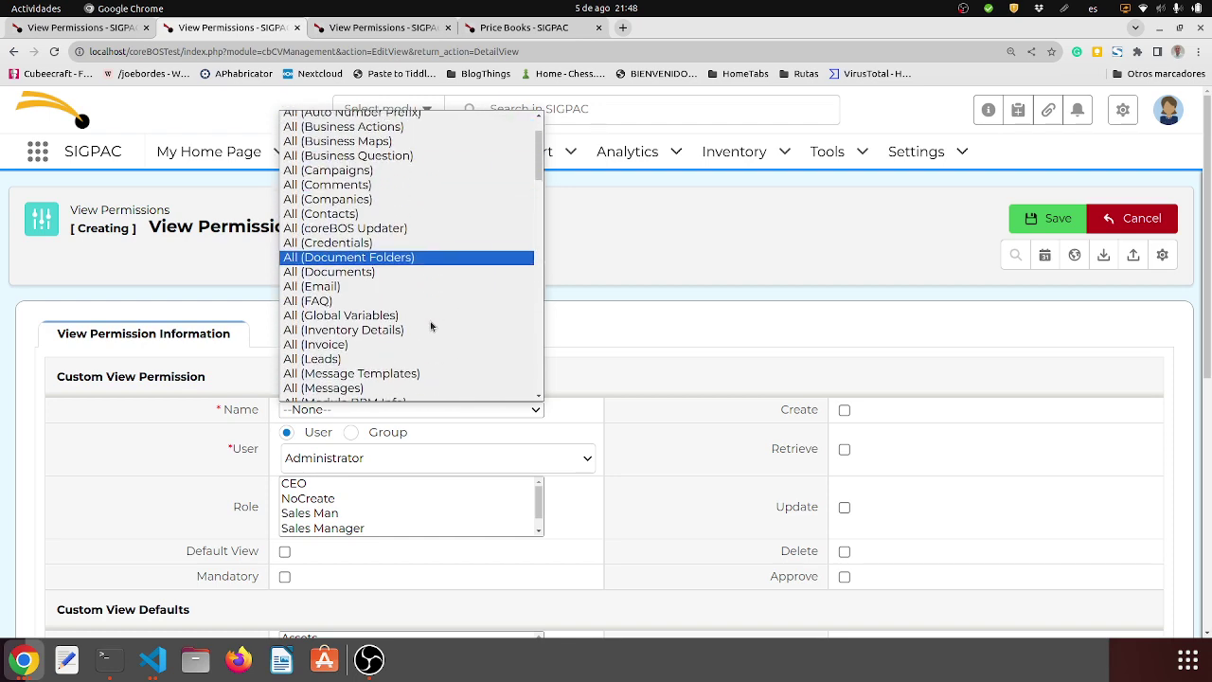
scroll(431, 326, down, 5)
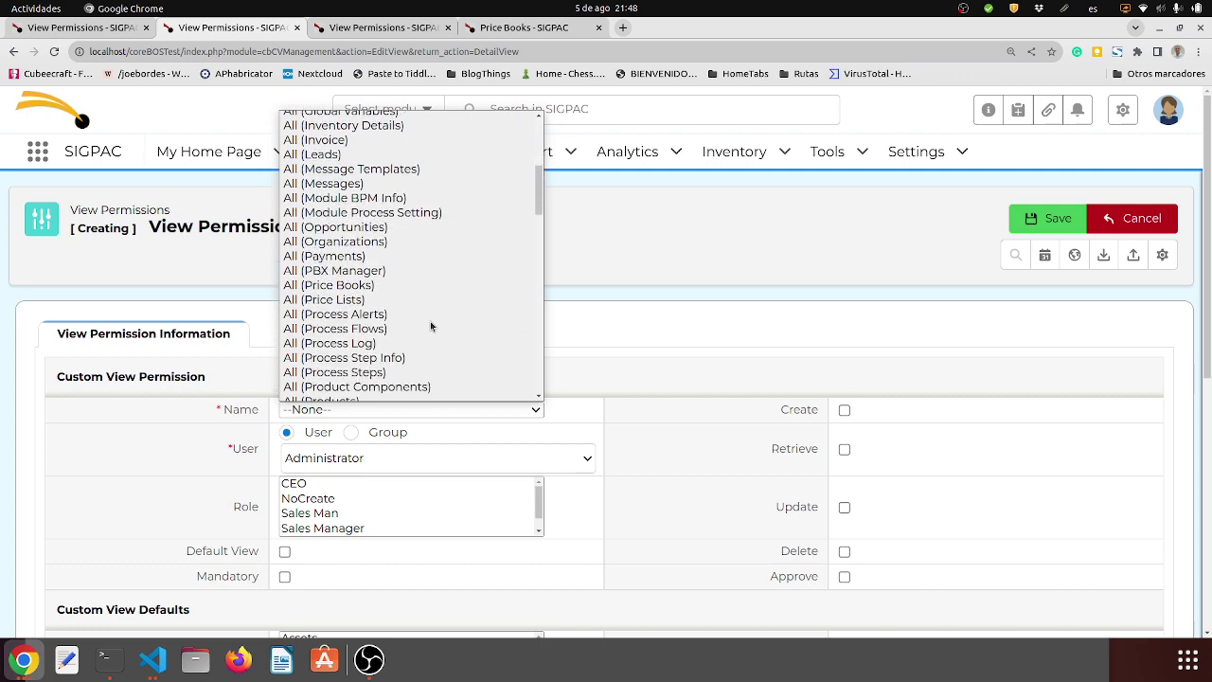
click(442, 283)
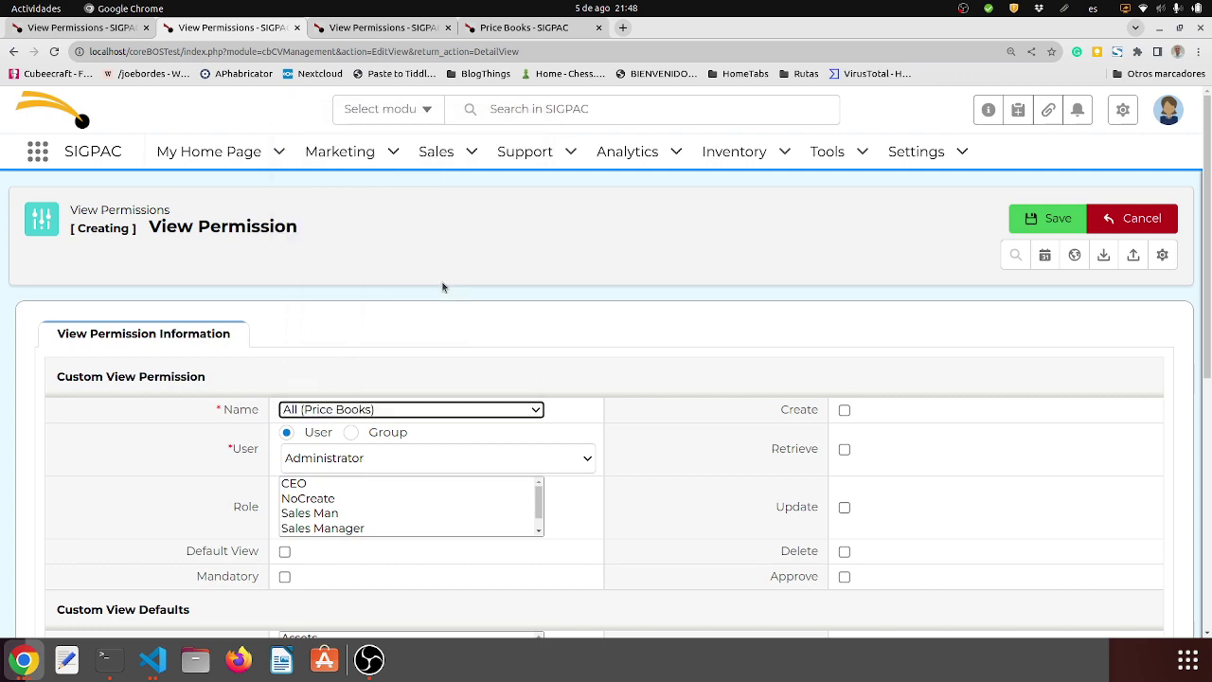
Step: Select Price Books in the Module List of the new view permission record
scroll(448, 368, down, 5)
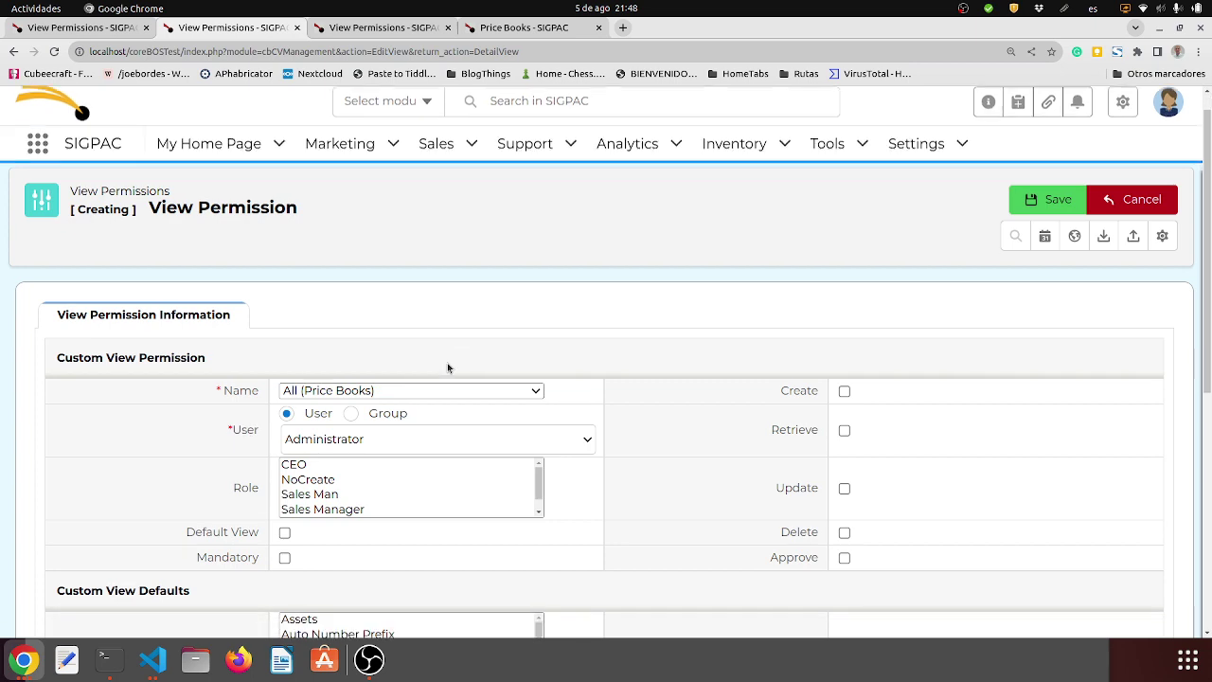
scroll(461, 376, up, 5)
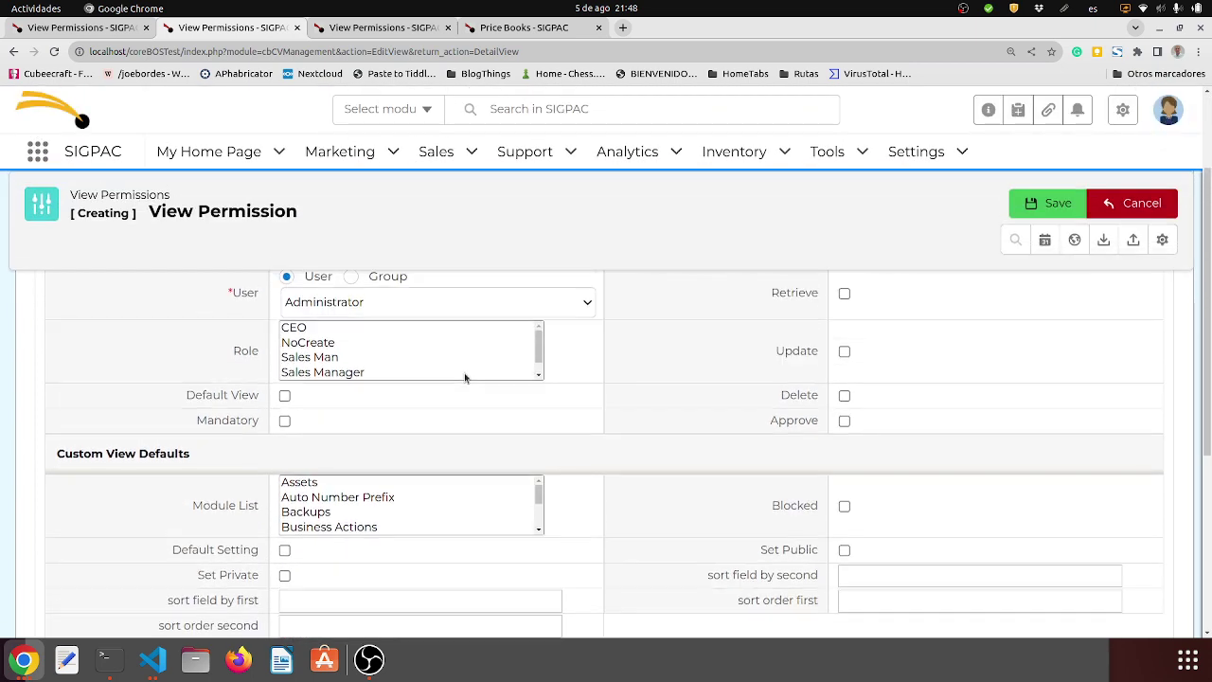
scroll(465, 378, down, 3)
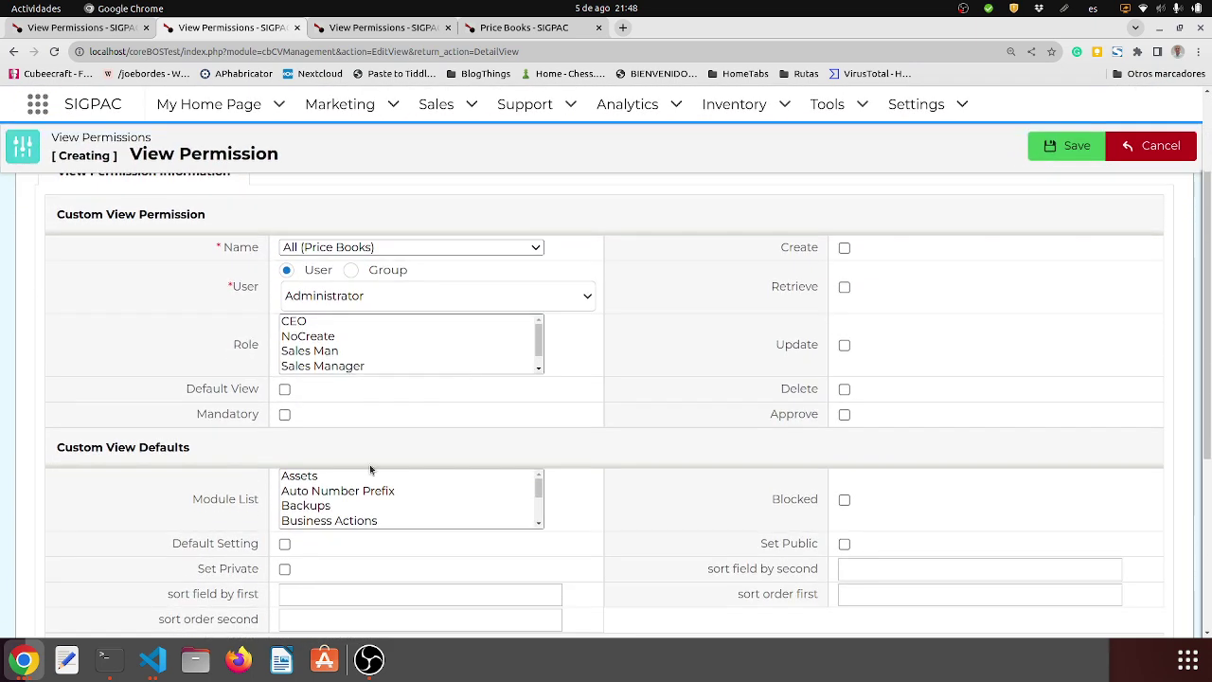
scroll(360, 506, down, 10)
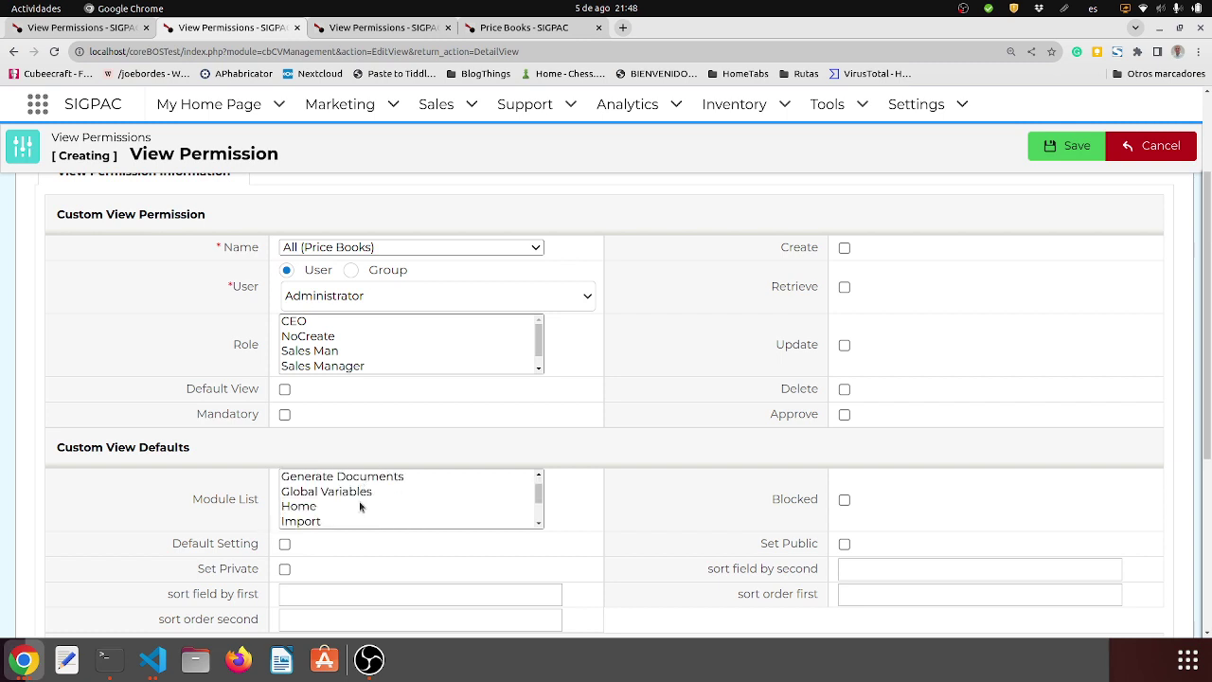
scroll(360, 507, down, 10)
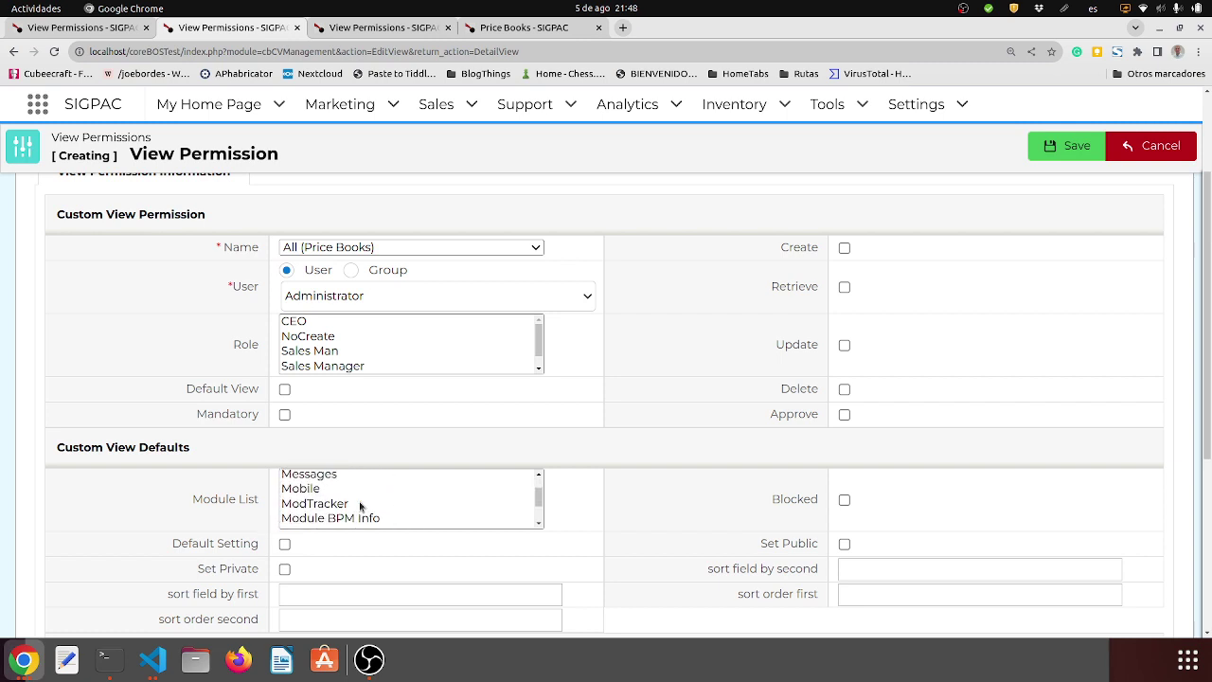
scroll(360, 507, down, 4)
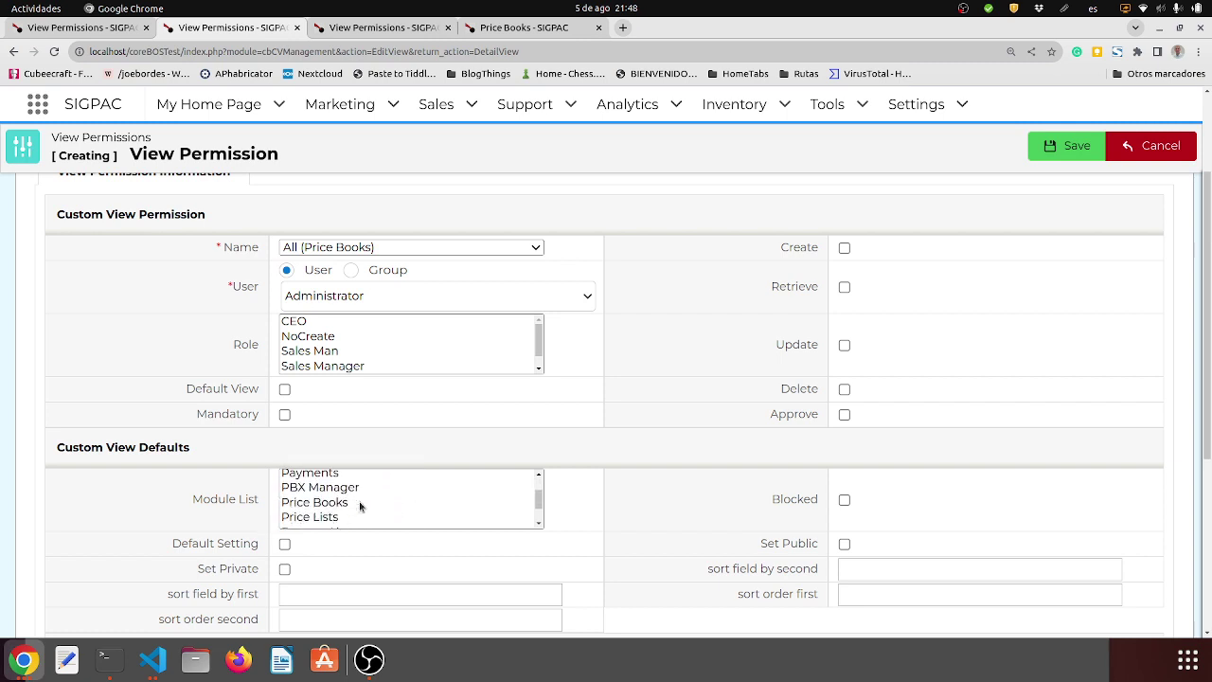
click(360, 504)
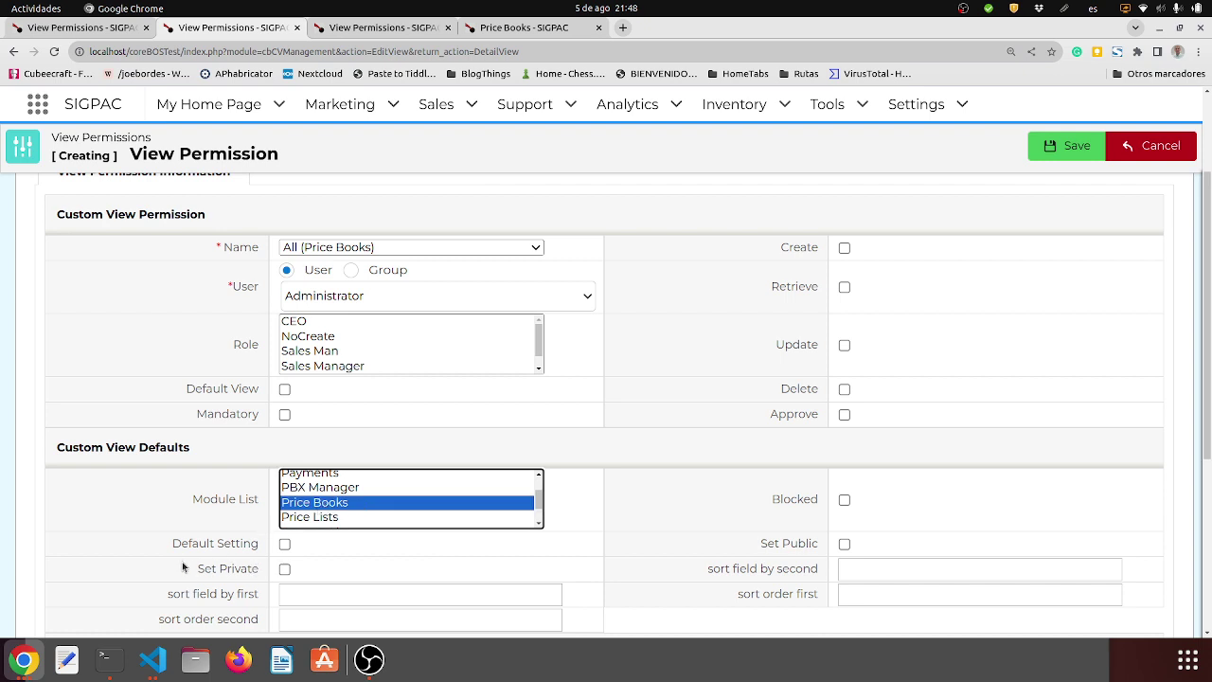
Step: Turn on Default Setting and the Update permission, and save the new All (Price Books) view permission record
click(284, 544)
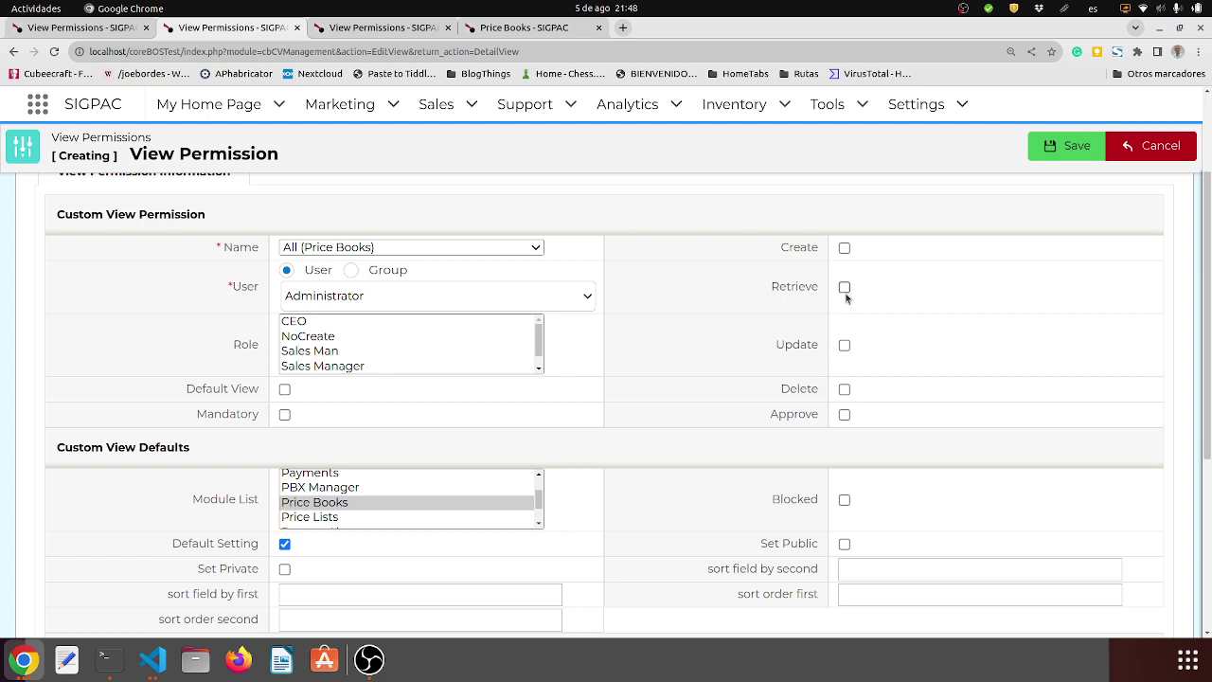
click(845, 346)
click(1055, 148)
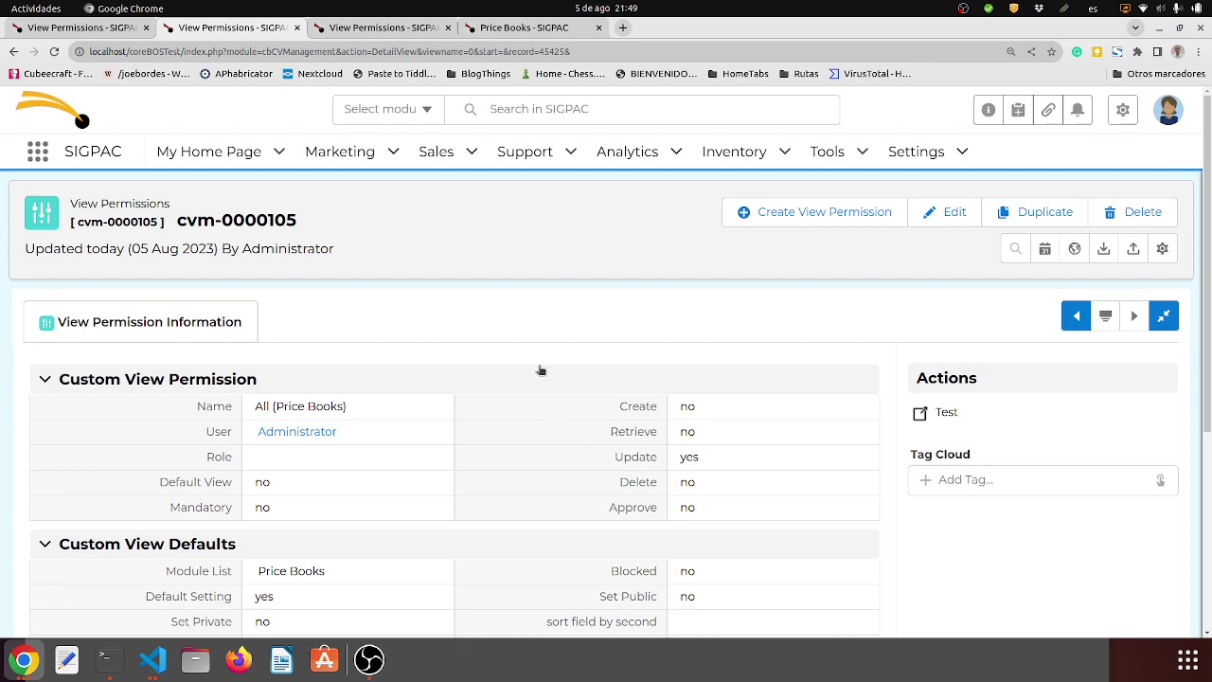
Step: Examine the permissions and custom view defaults of the saved All (Price Books) default setting record
scroll(540, 367, down, 3)
scroll(541, 368, up, 3)
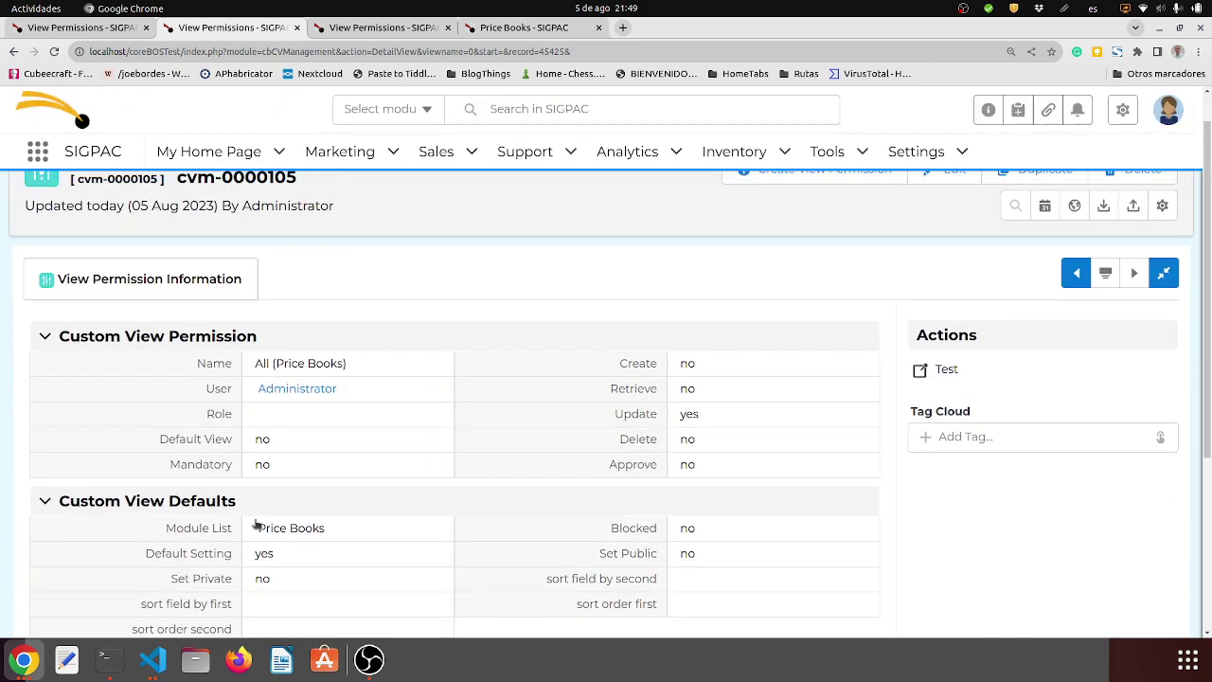
mouse_move(284, 527)
mouse_move(358, 397)
click(533, 335)
click(533, 335)
click(533, 335)
click(533, 335)
Step: Bring up the role-based All (Price Books) permission record cvm-0000023 to compare its settings
click(107, 26)
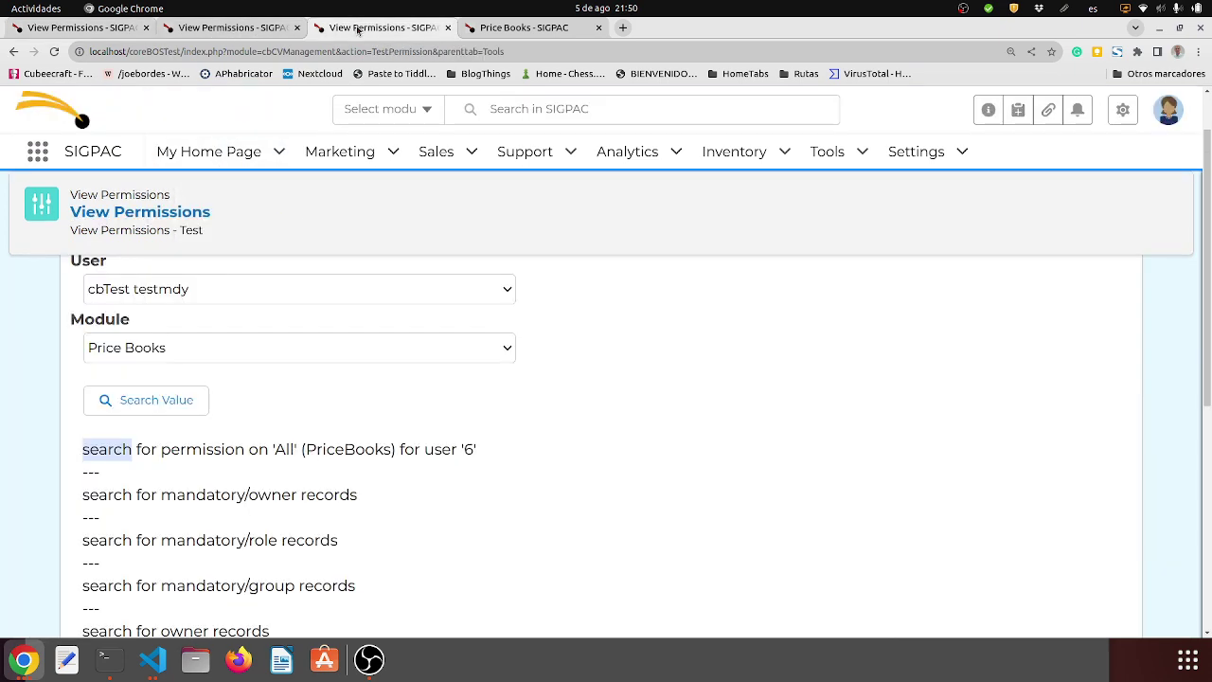
click(255, 29)
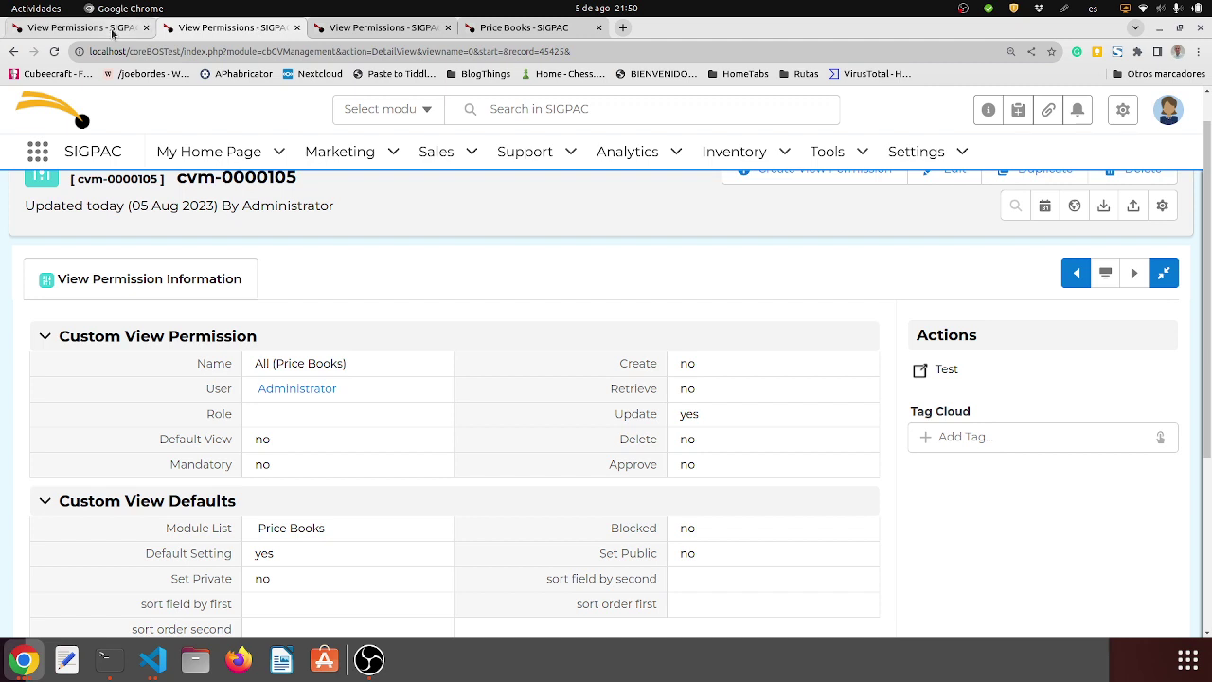
click(112, 29)
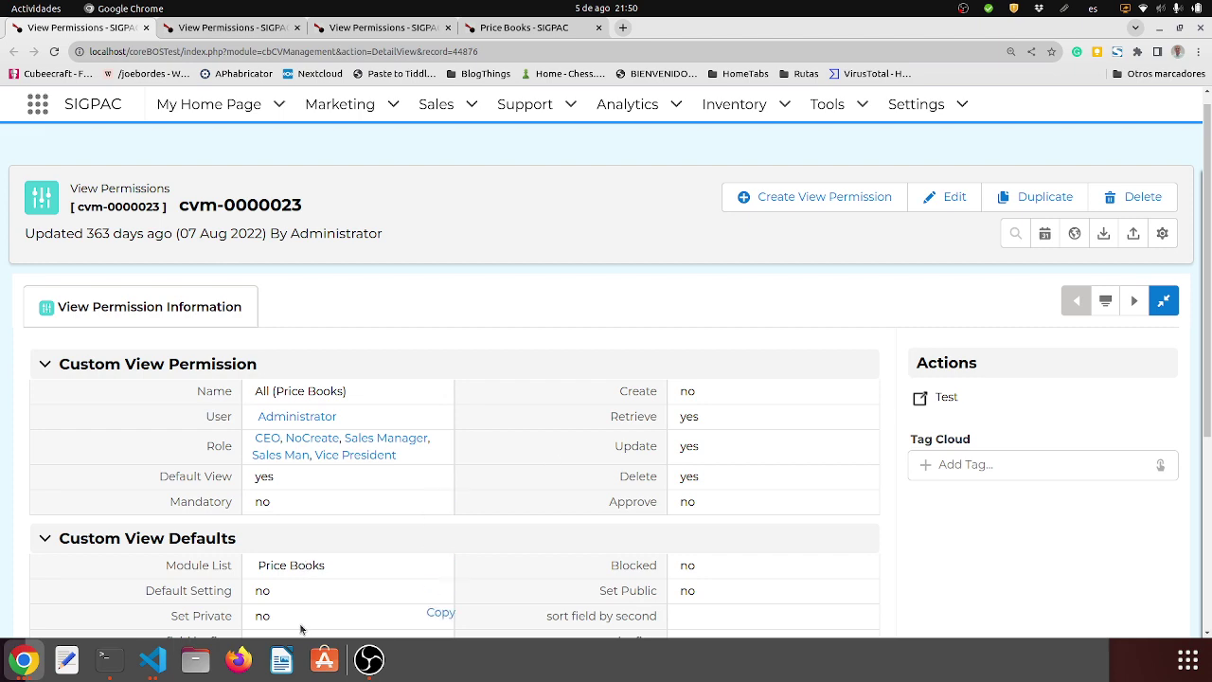
Step: Reload the incognito Price Books list and inspect its filter choices and actions with the default setting record in place
click(26, 656)
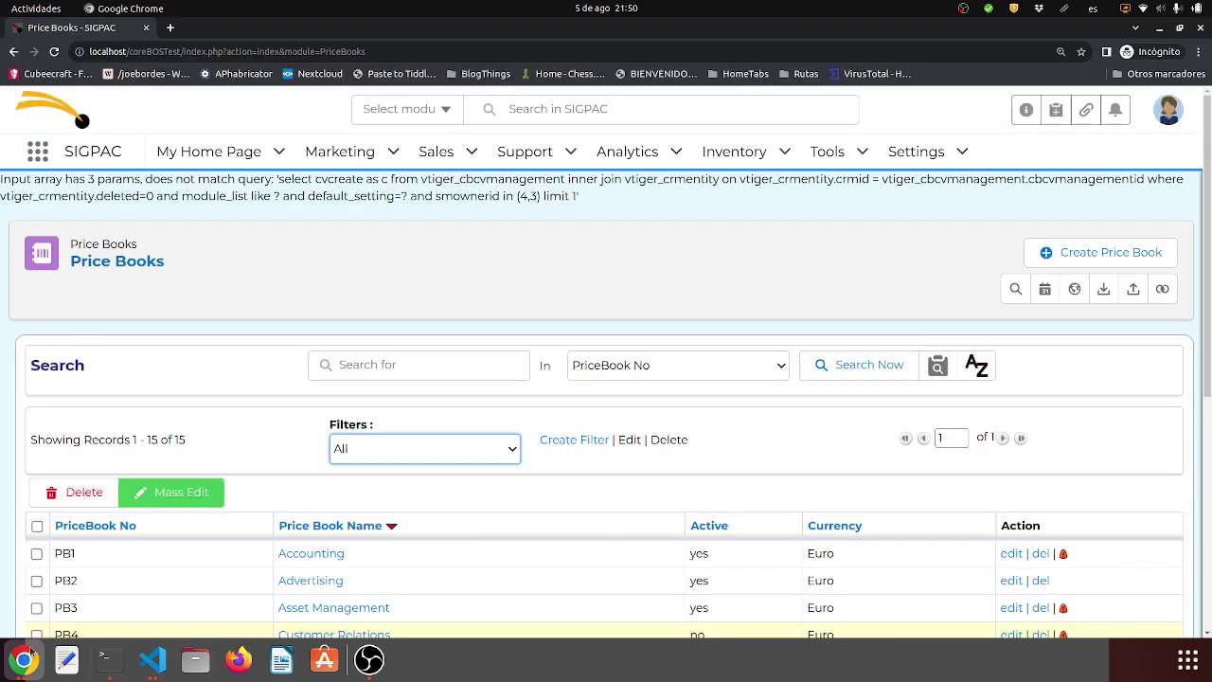
key(F5)
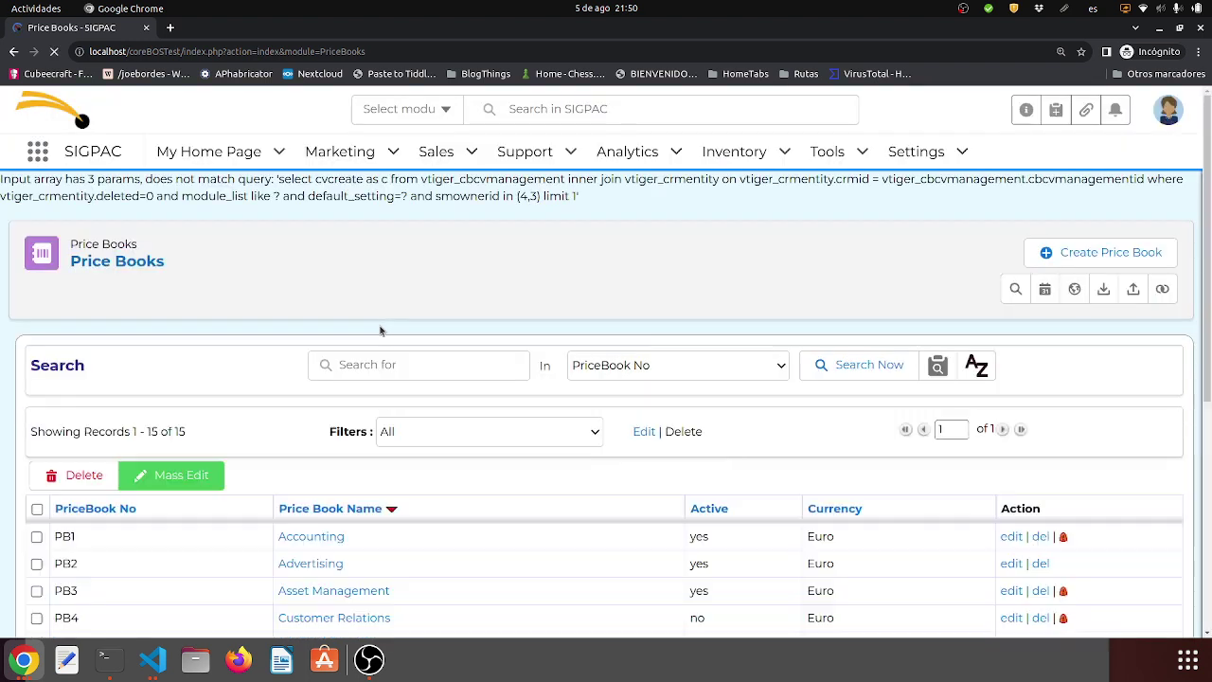
click(429, 434)
click(428, 434)
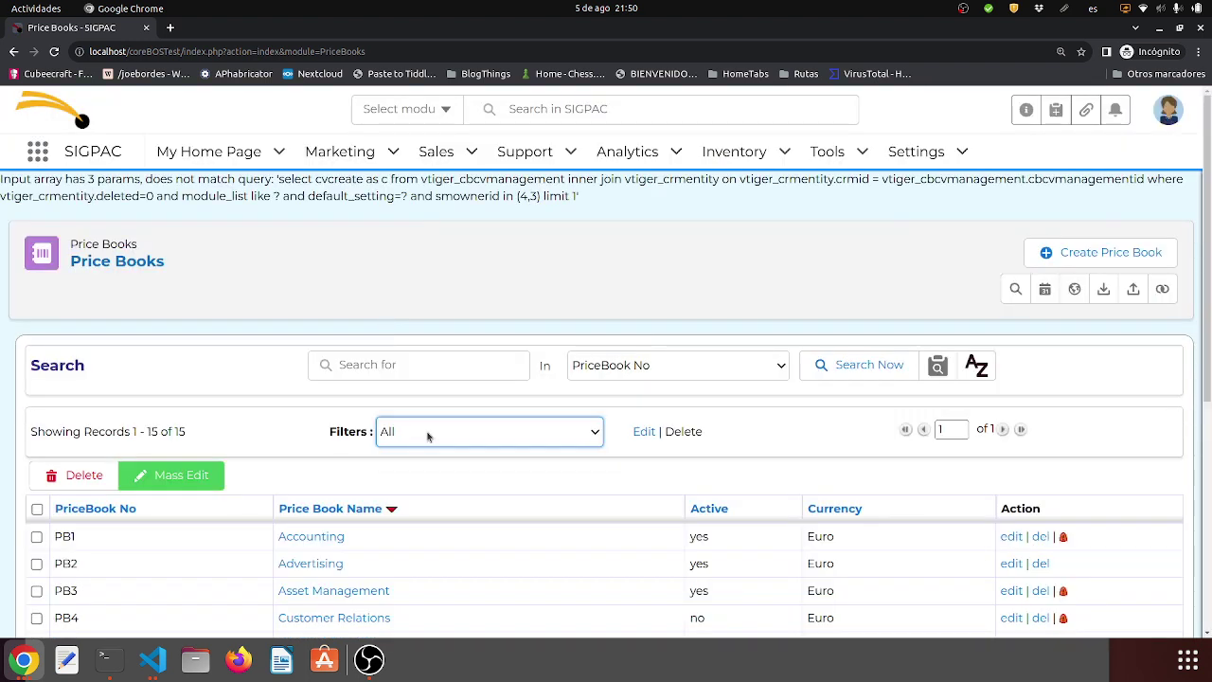
Step: Turn on the Retrieve permission in the All (Price Books) default setting record in the administrator's window
click(29, 660)
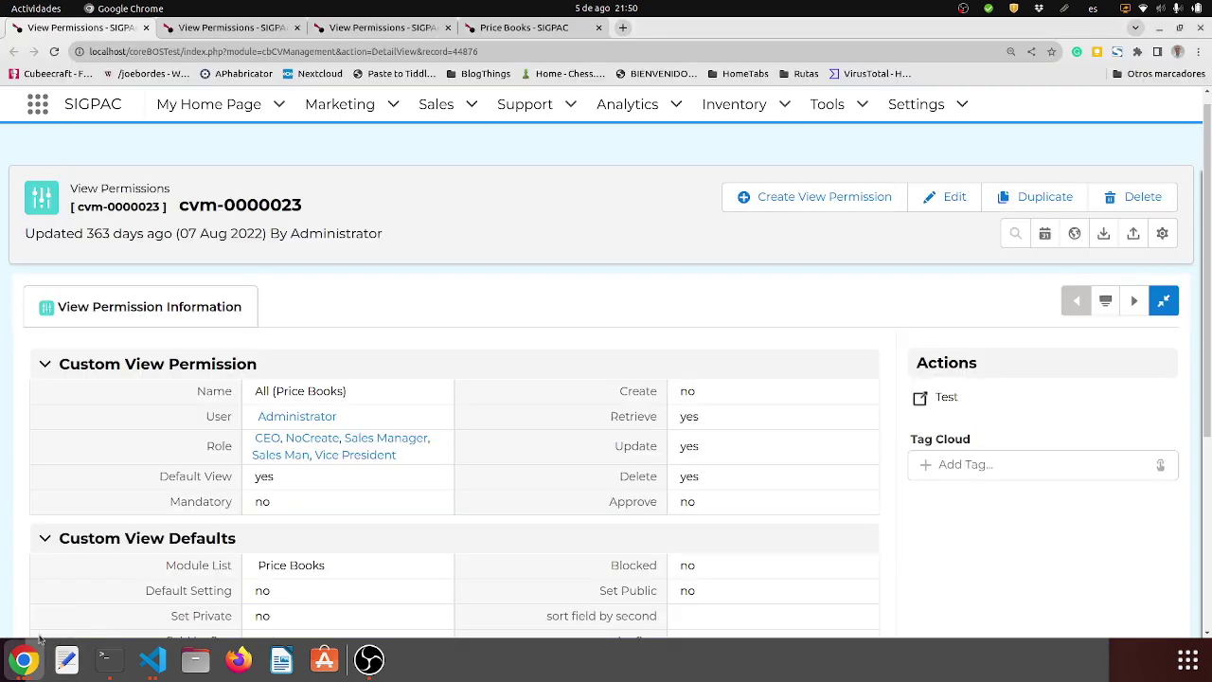
click(232, 28)
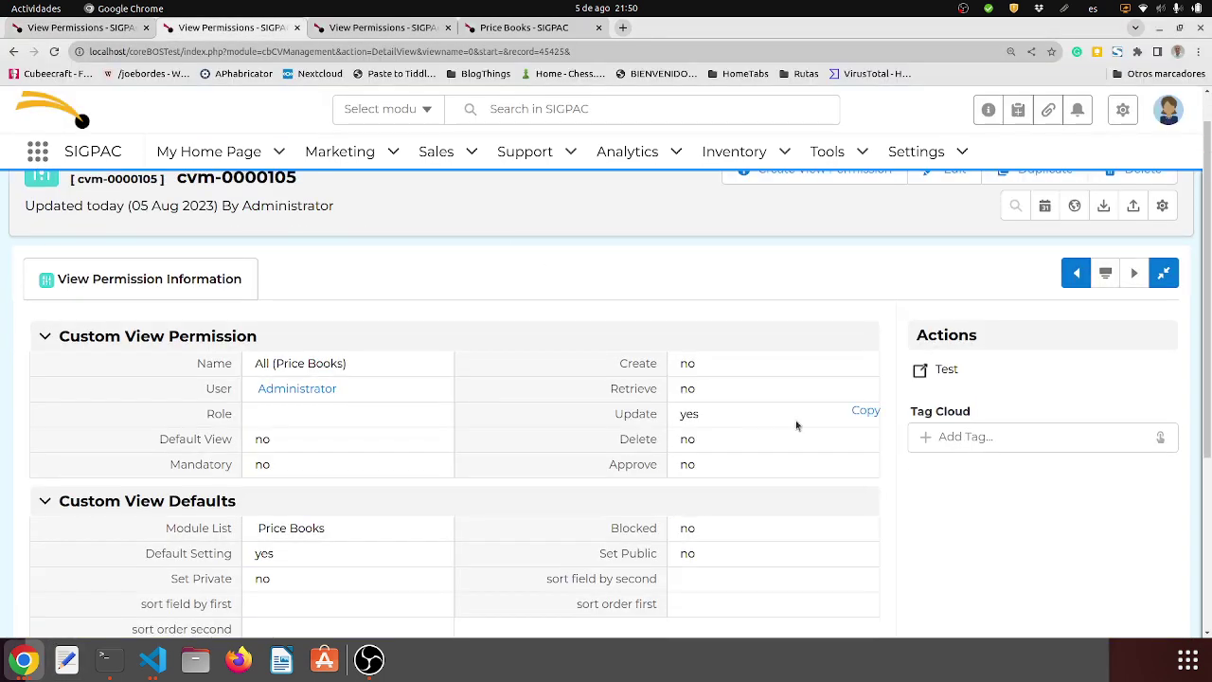
click(715, 393)
click(690, 385)
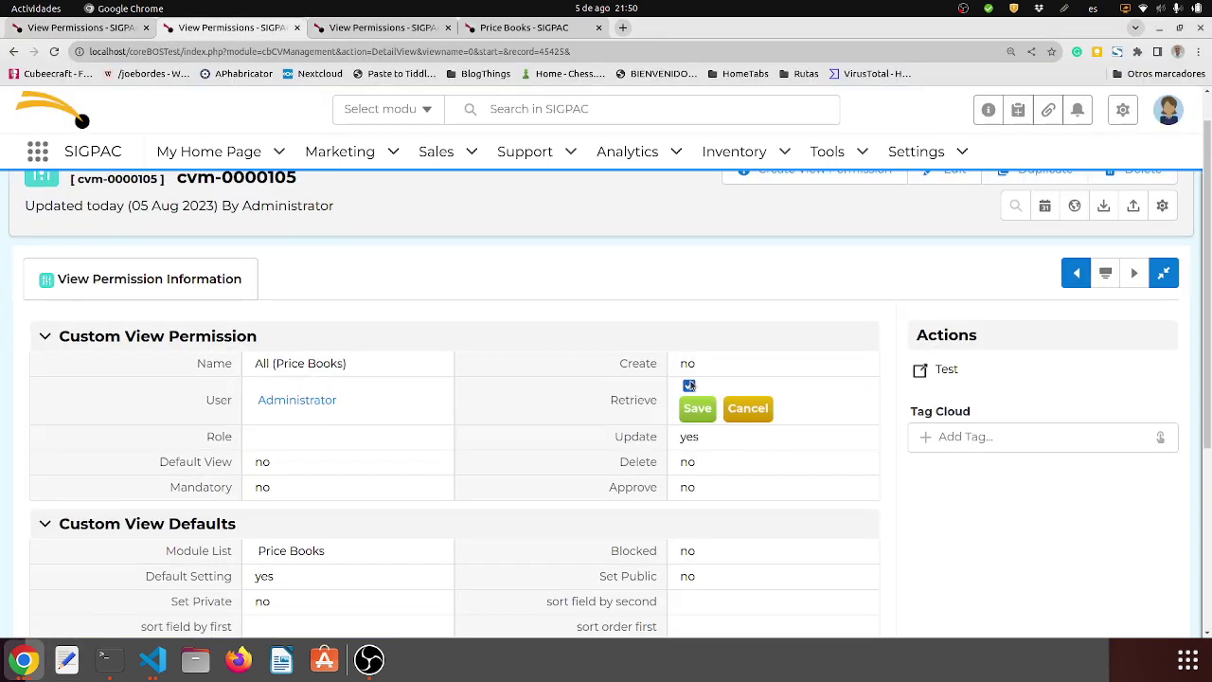
click(697, 408)
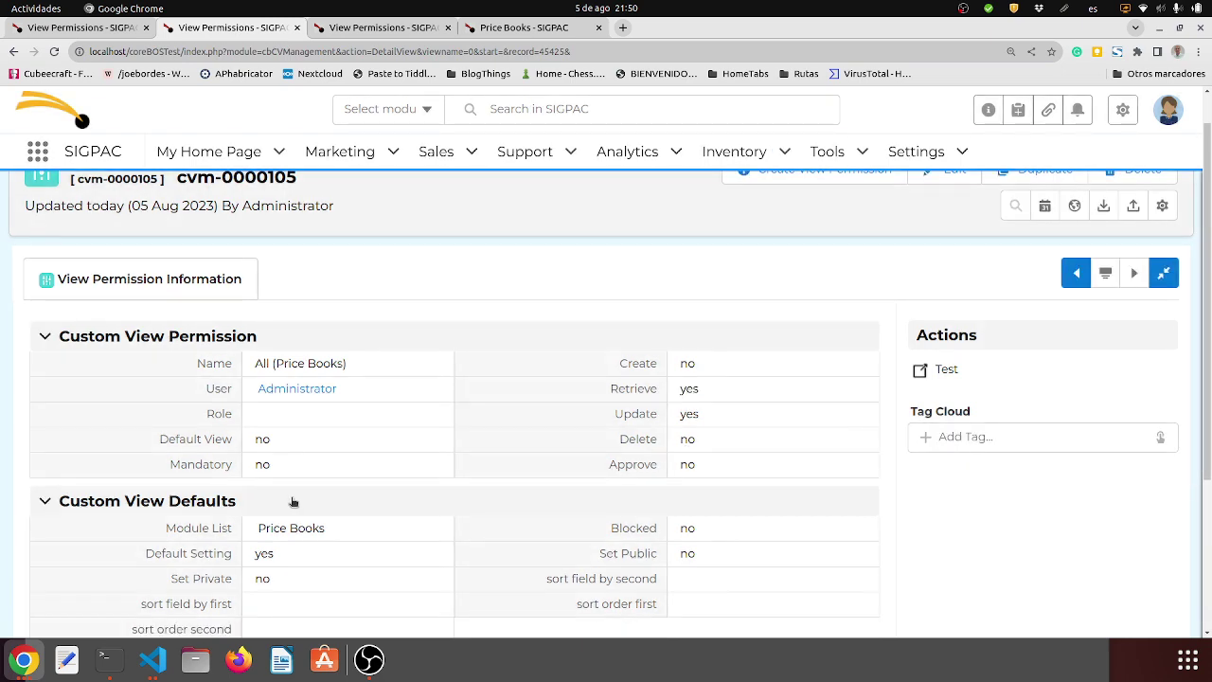
Step: Refresh the incognito Price Books list and check the filter choices with Retrieve allowed in the default setting record
click(23, 660)
click(369, 259)
key(F5)
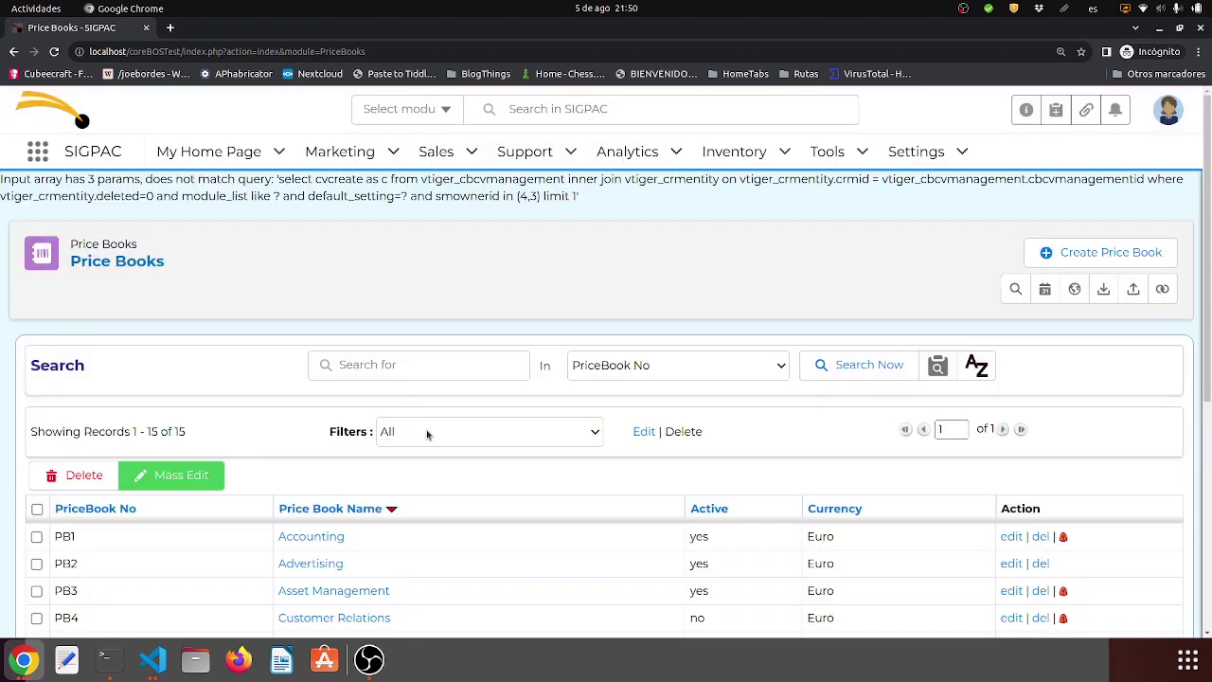
click(428, 433)
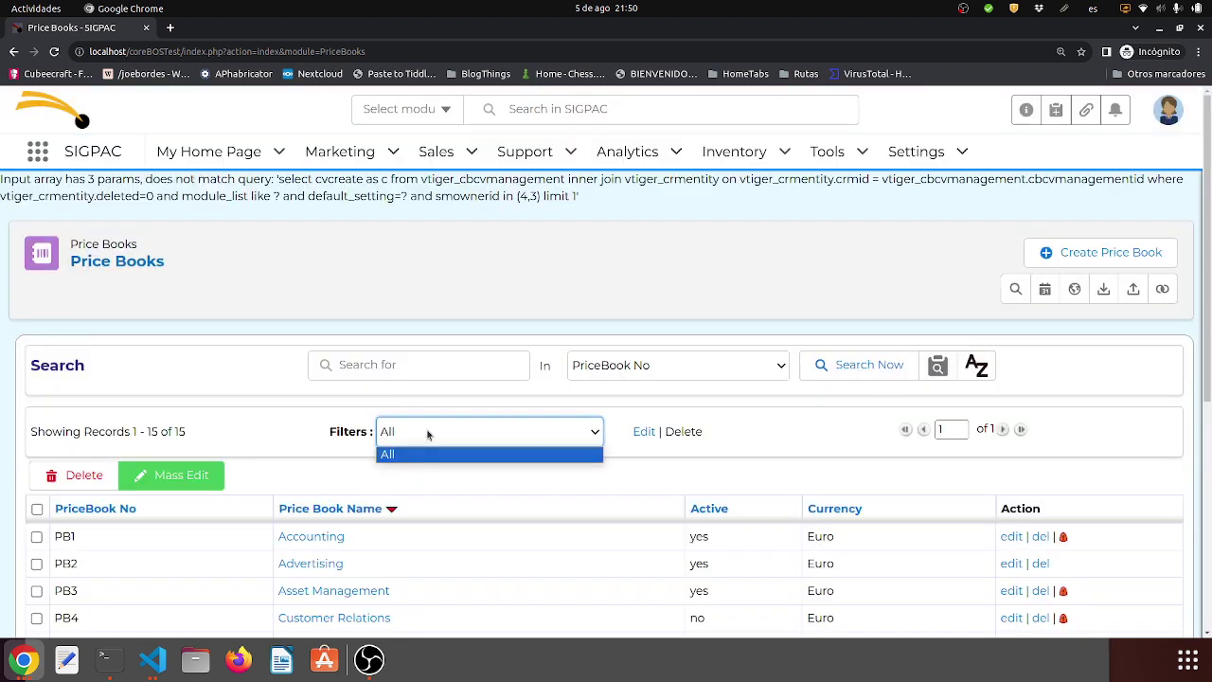
click(320, 322)
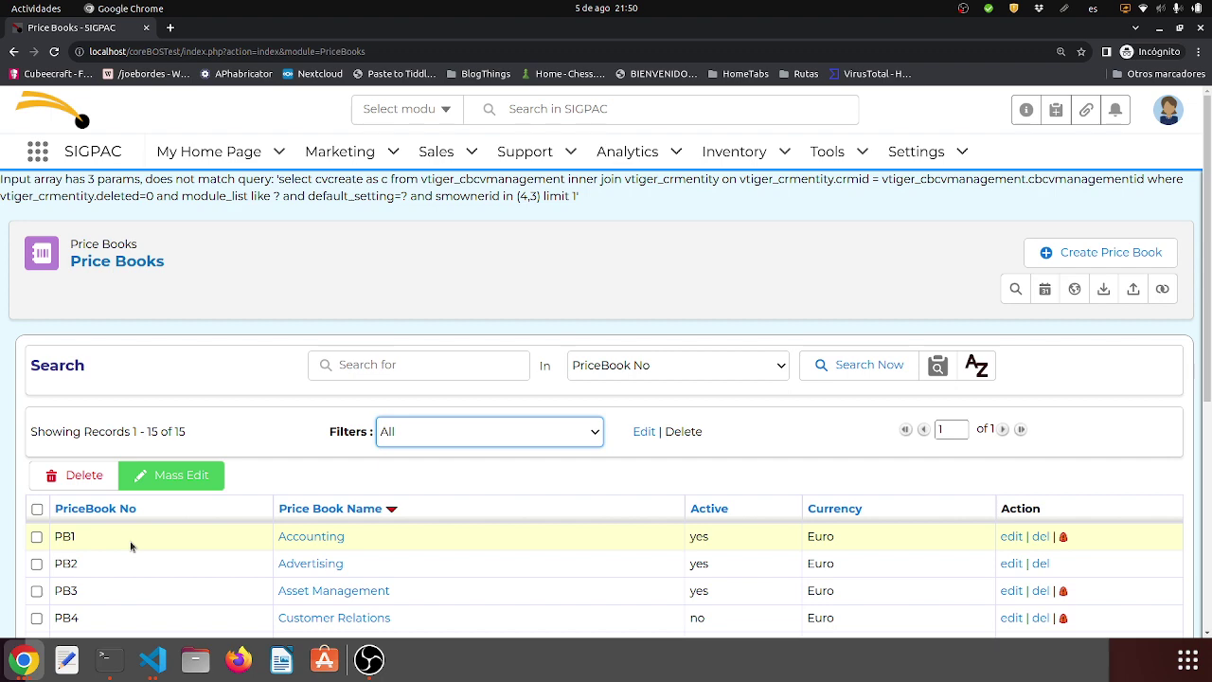
Step: Return to the administrator's window and open the advanced search on the View Permissions list
click(25, 663)
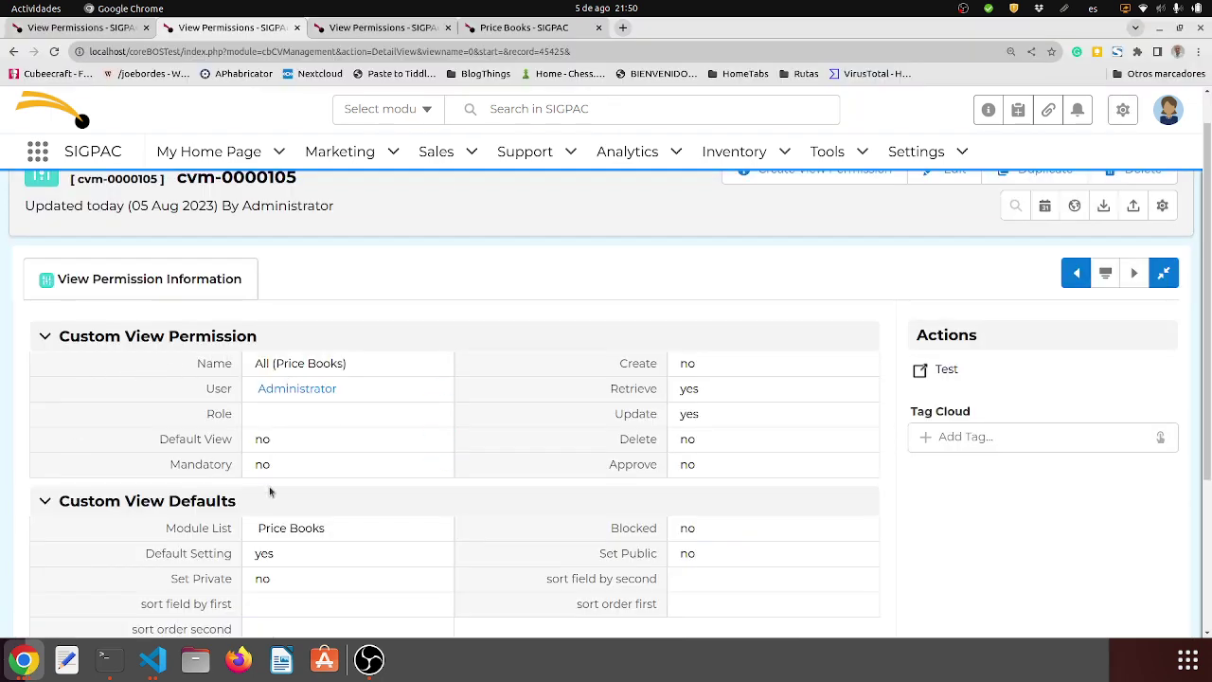
click(80, 27)
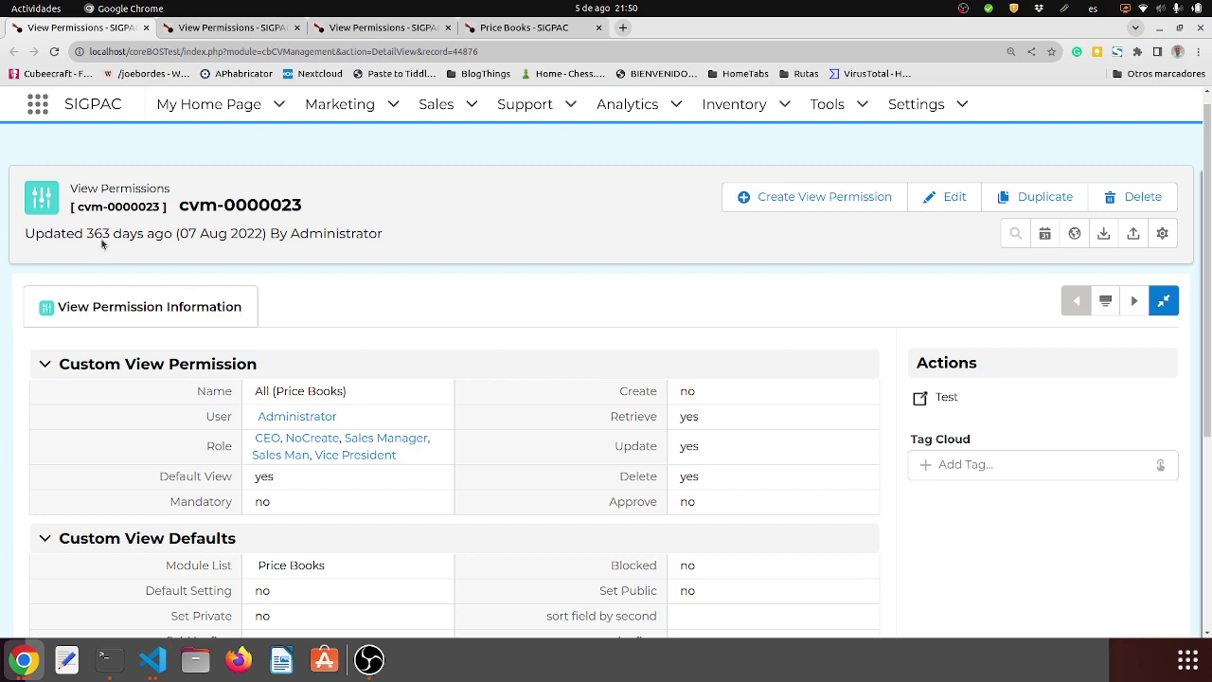
click(42, 206)
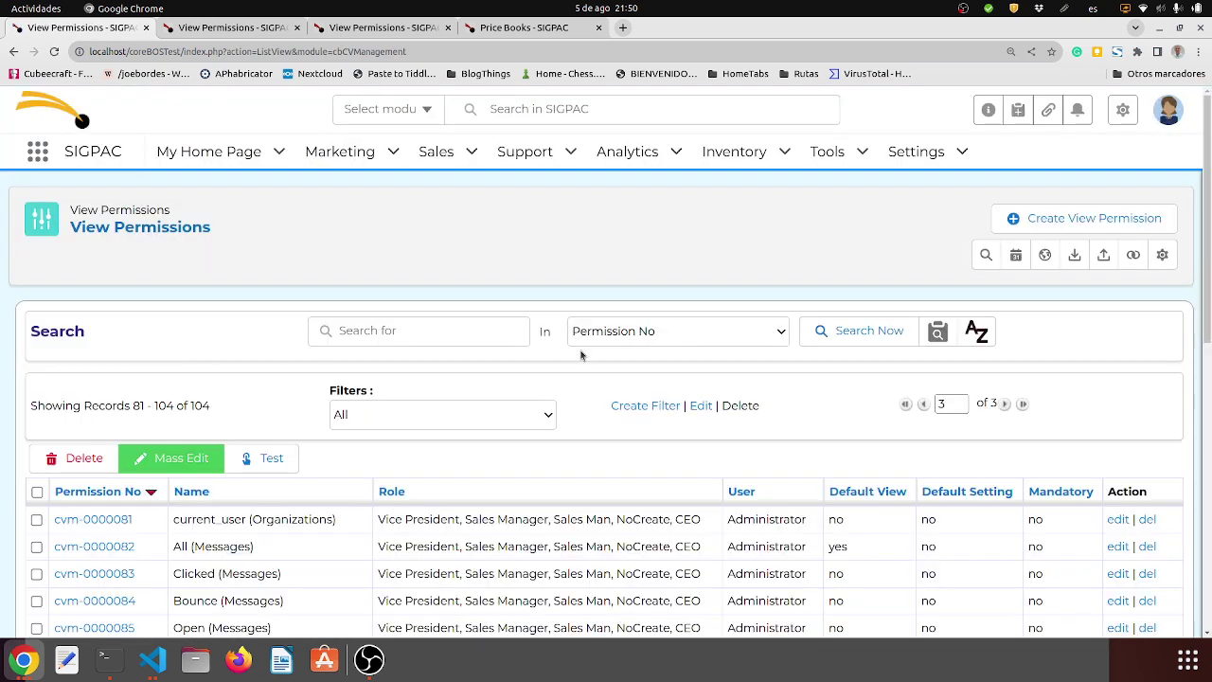
click(938, 331)
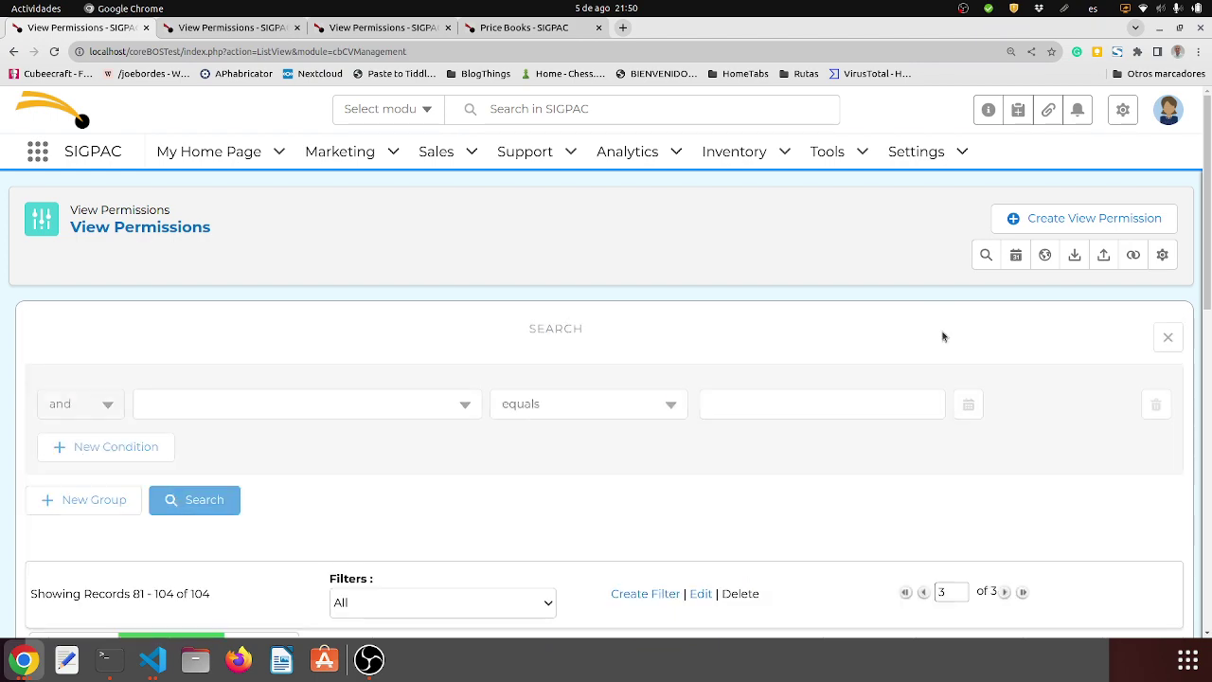
Step: Choose Module List as the field of the advanced search condition
click(263, 405)
scroll(276, 407, down, 4)
scroll(280, 436, down, 2)
scroll(282, 452, up, 5)
scroll(283, 453, down, 1)
scroll(281, 452, down, 5)
click(304, 424)
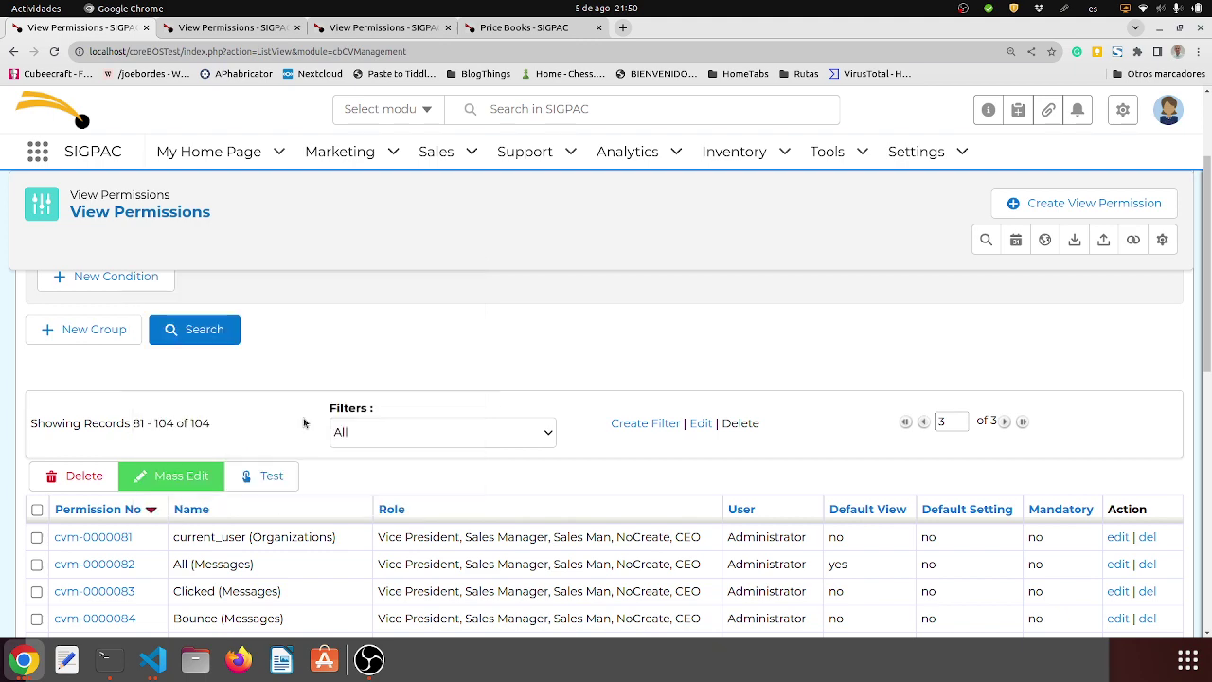
scroll(465, 407, up, 3)
Step: Search for view permissions whose Module List contains "price"
click(532, 415)
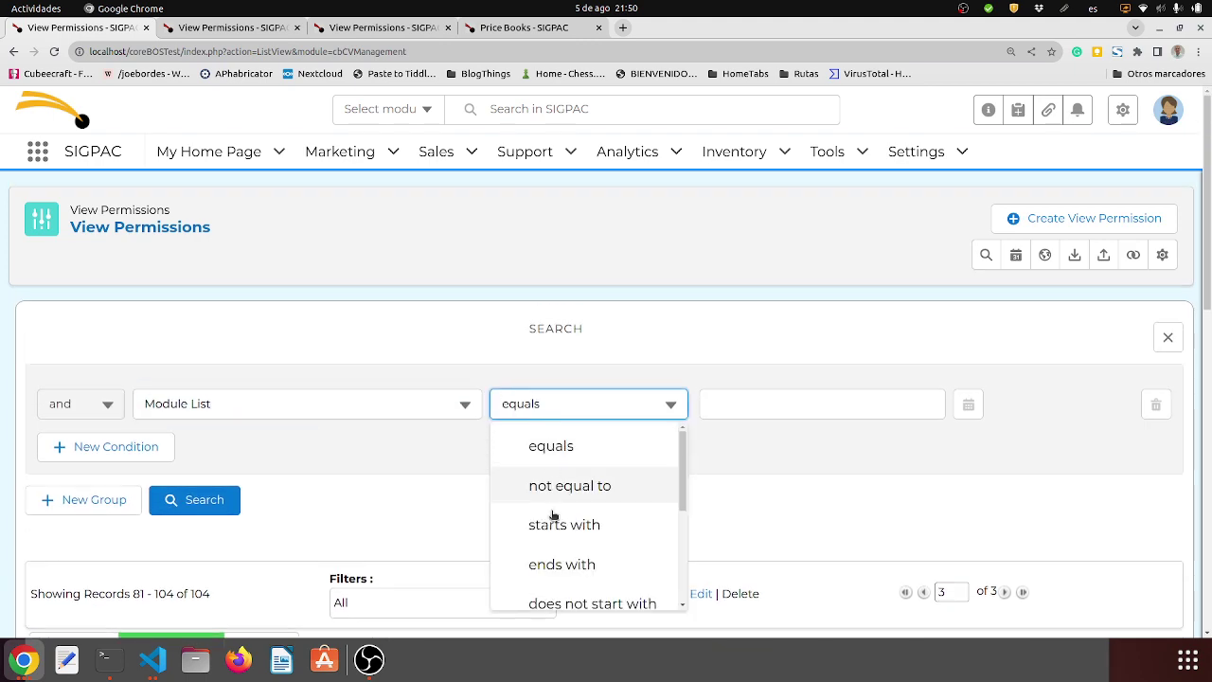
scroll(552, 526, down, 2)
scroll(589, 403, down, 2)
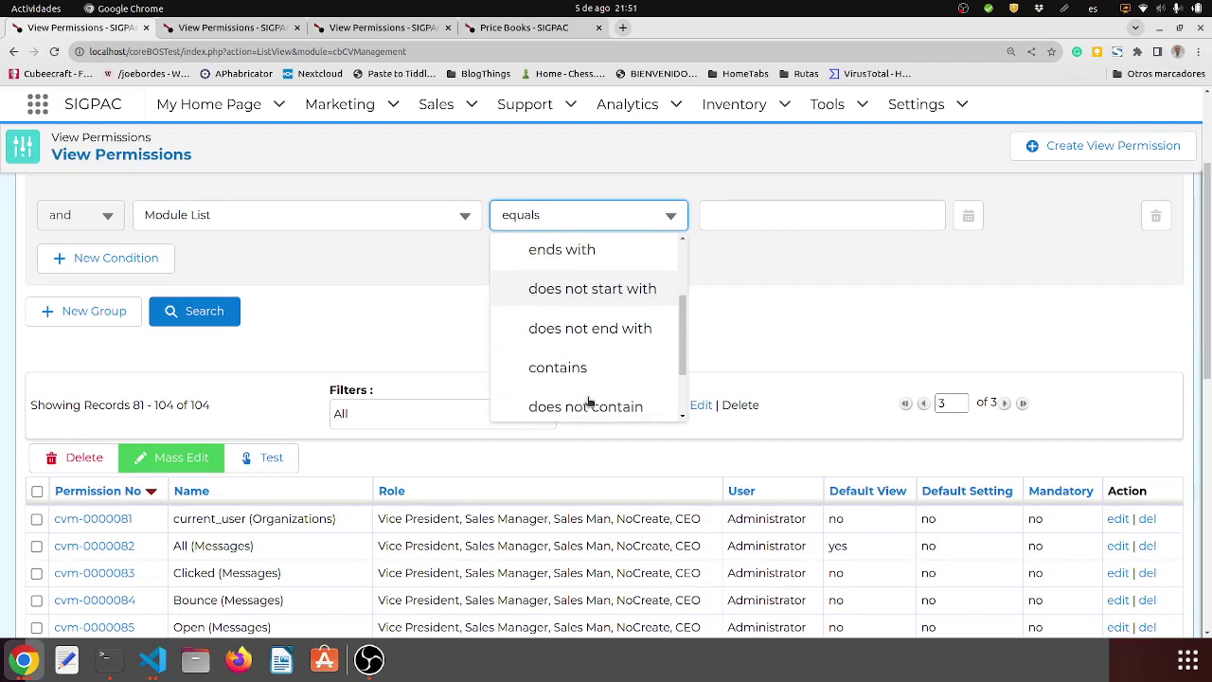
click(596, 375)
click(727, 216)
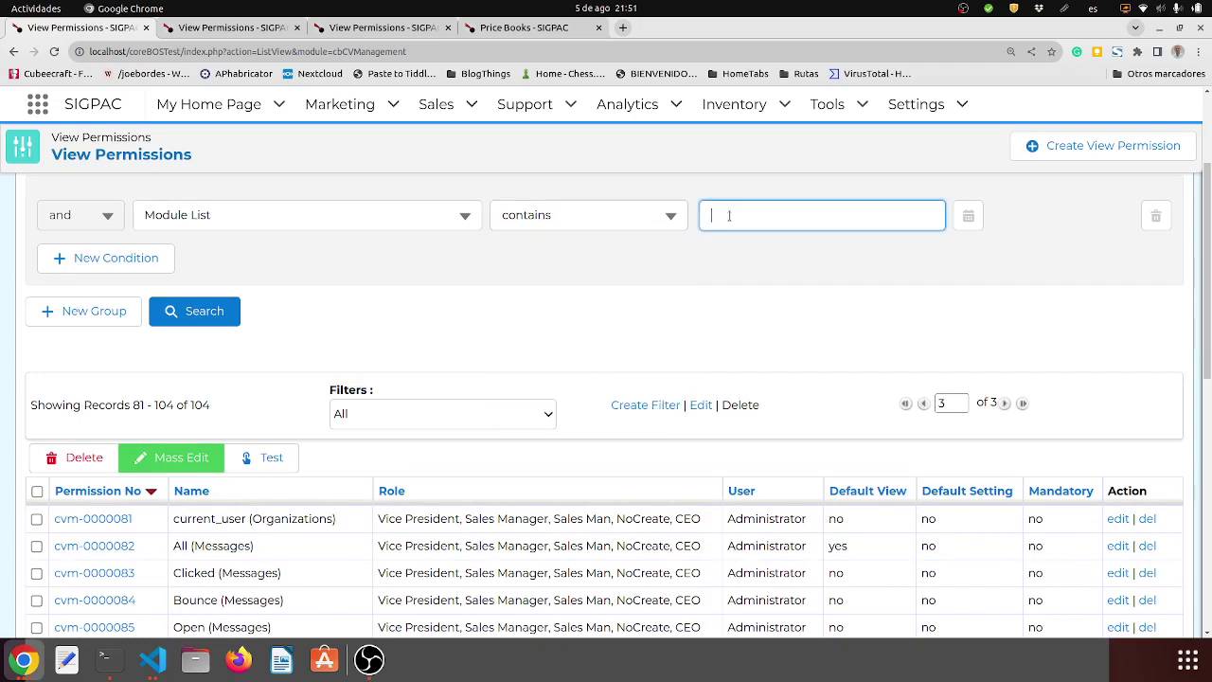
text(price)
click(199, 321)
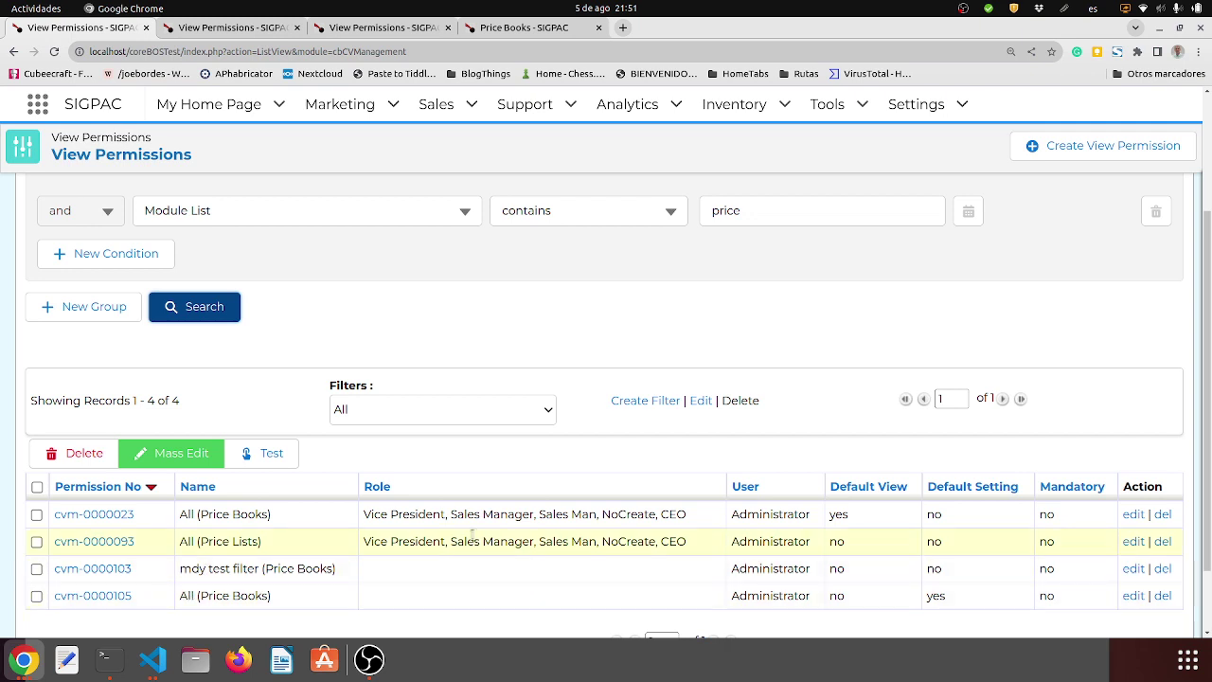
Step: Narrow the view permission search to records whose Module List contains "books"
scroll(369, 581, up, 3)
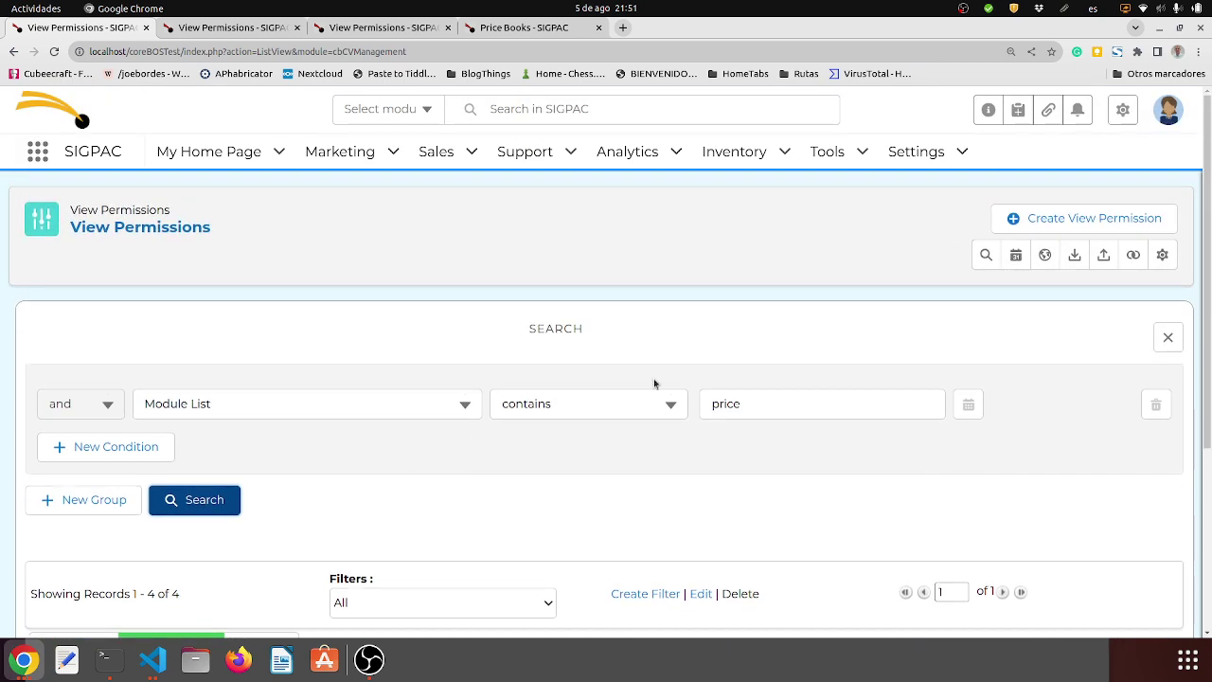
double_click(744, 402)
text(books)
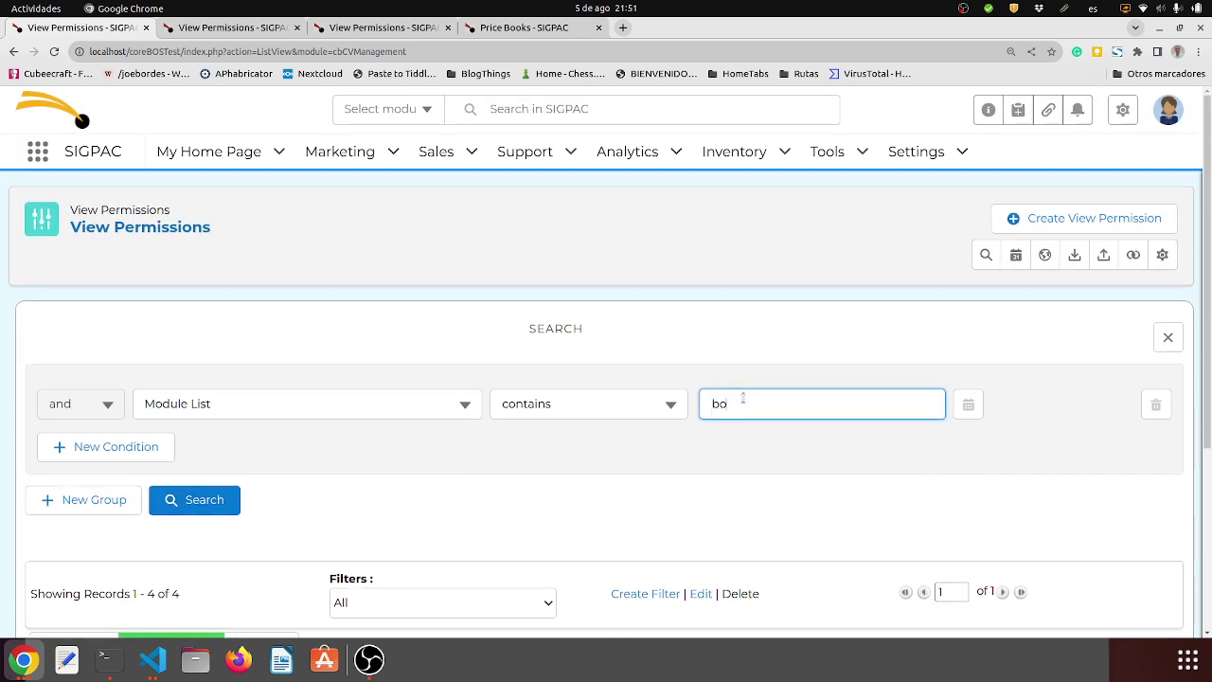
click(214, 505)
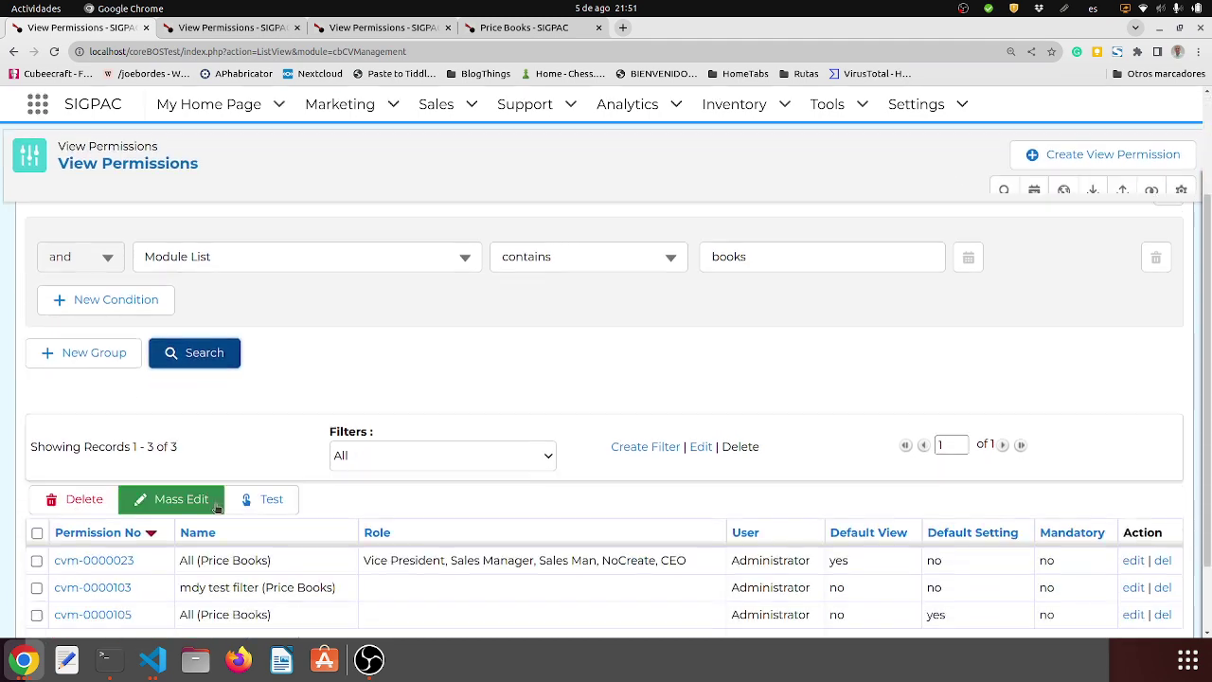
Step: View the mdy test filter (Price Books) permission from the search results, followed by the Price Books default-setting permission cvm-0000105
scroll(216, 507, down, 3)
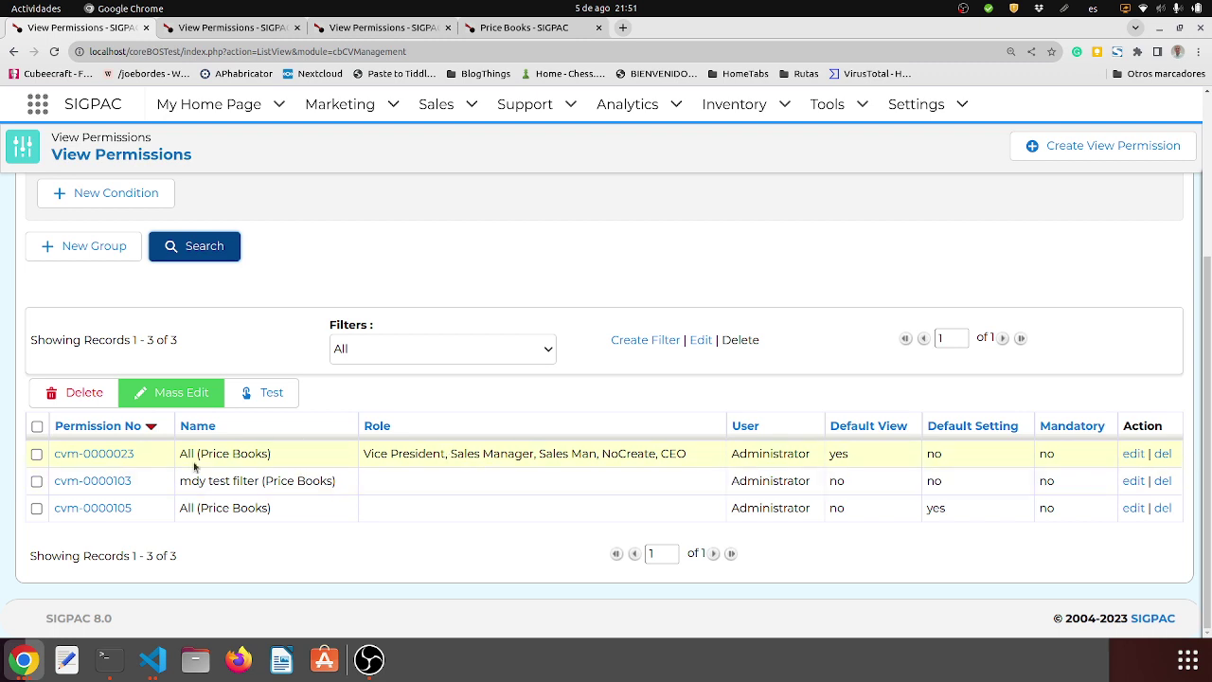
click(111, 483)
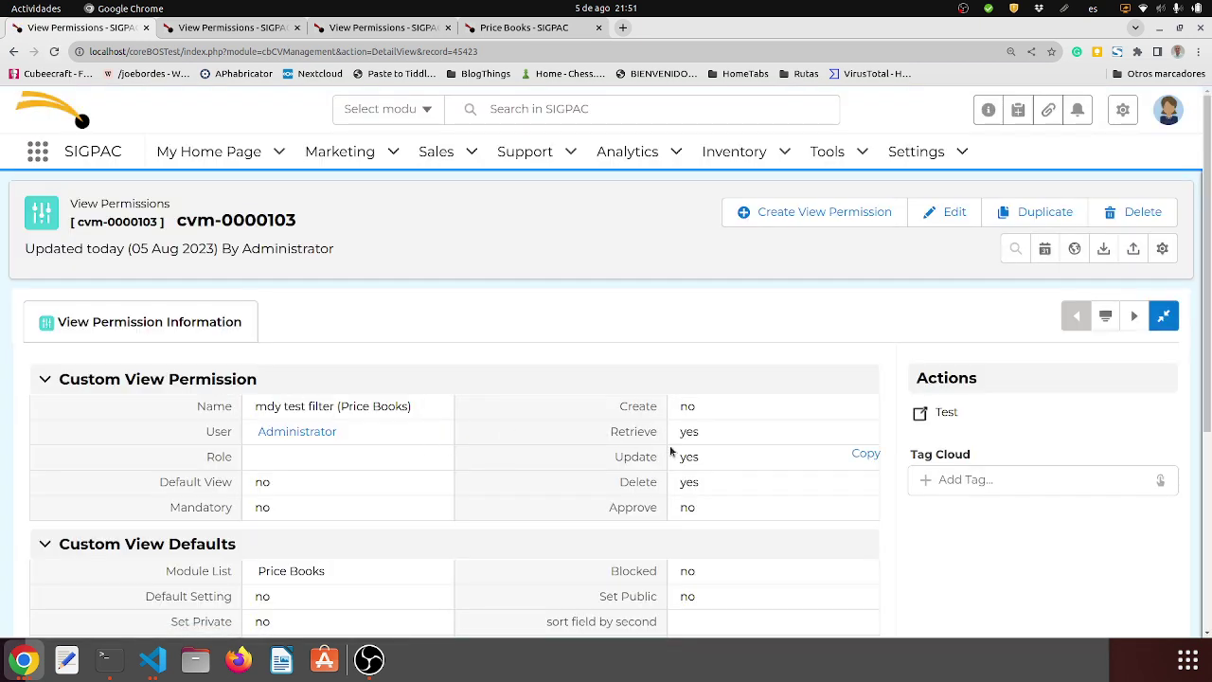
click(248, 29)
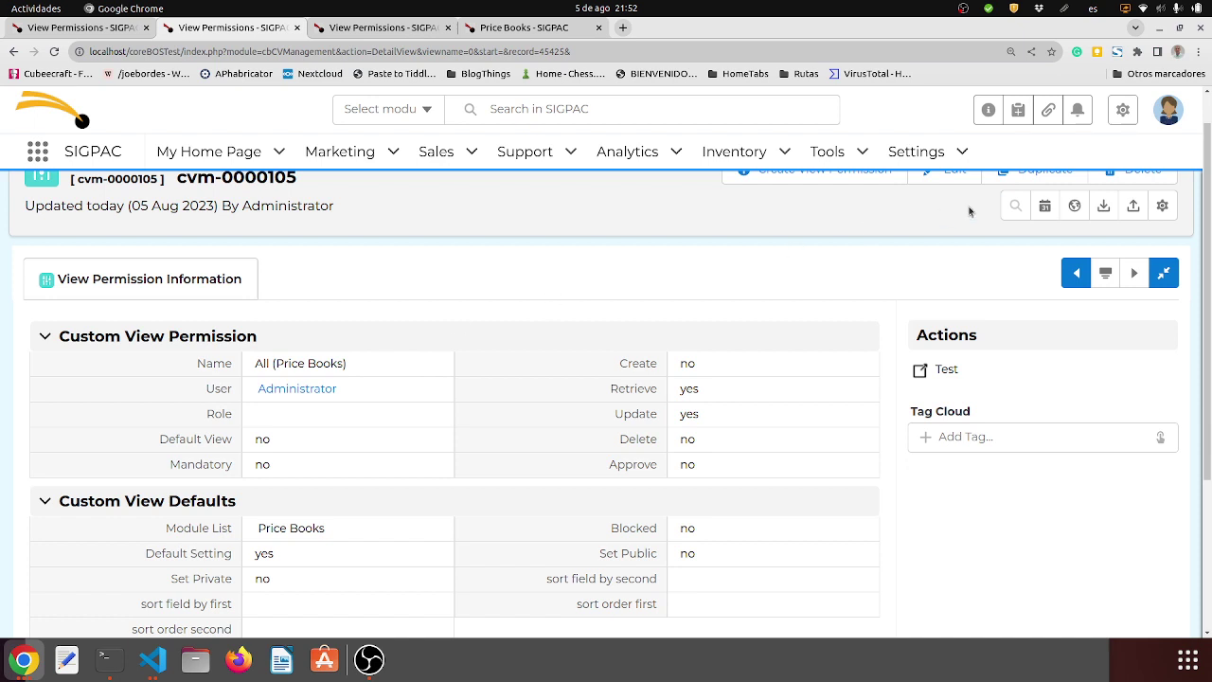
Step: Set the name of view permission cvm-0000105 to mdy (View Permissions) and save the record
scroll(942, 291, up, 1)
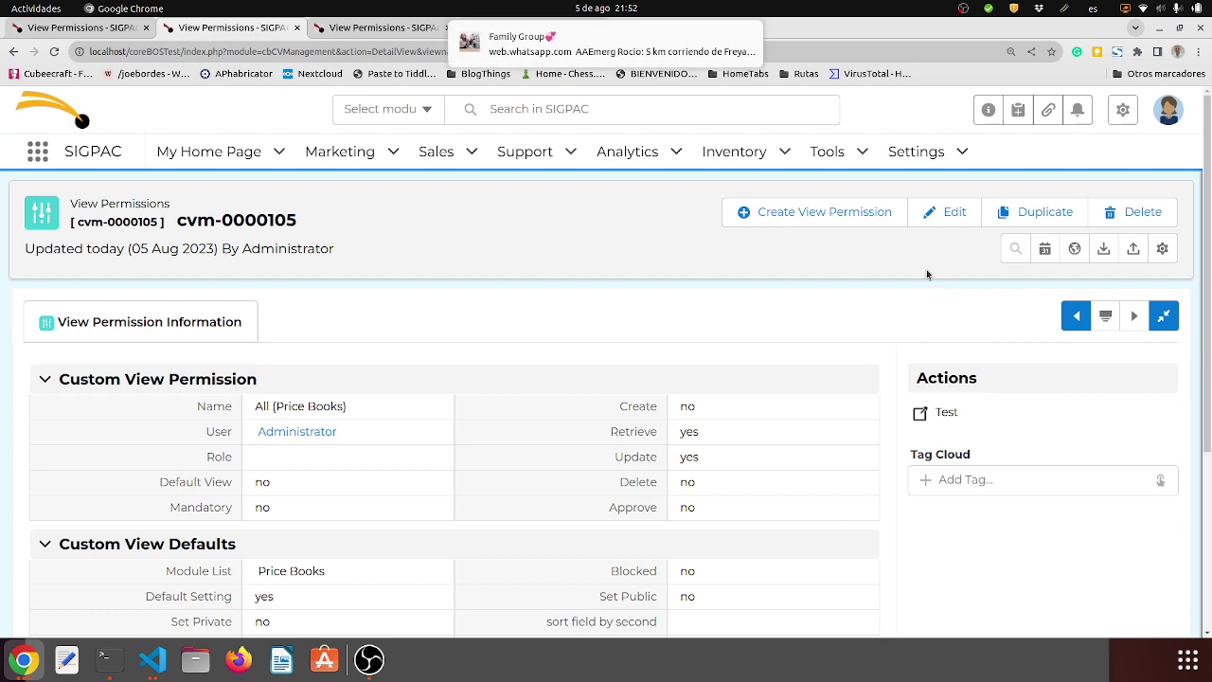
click(940, 214)
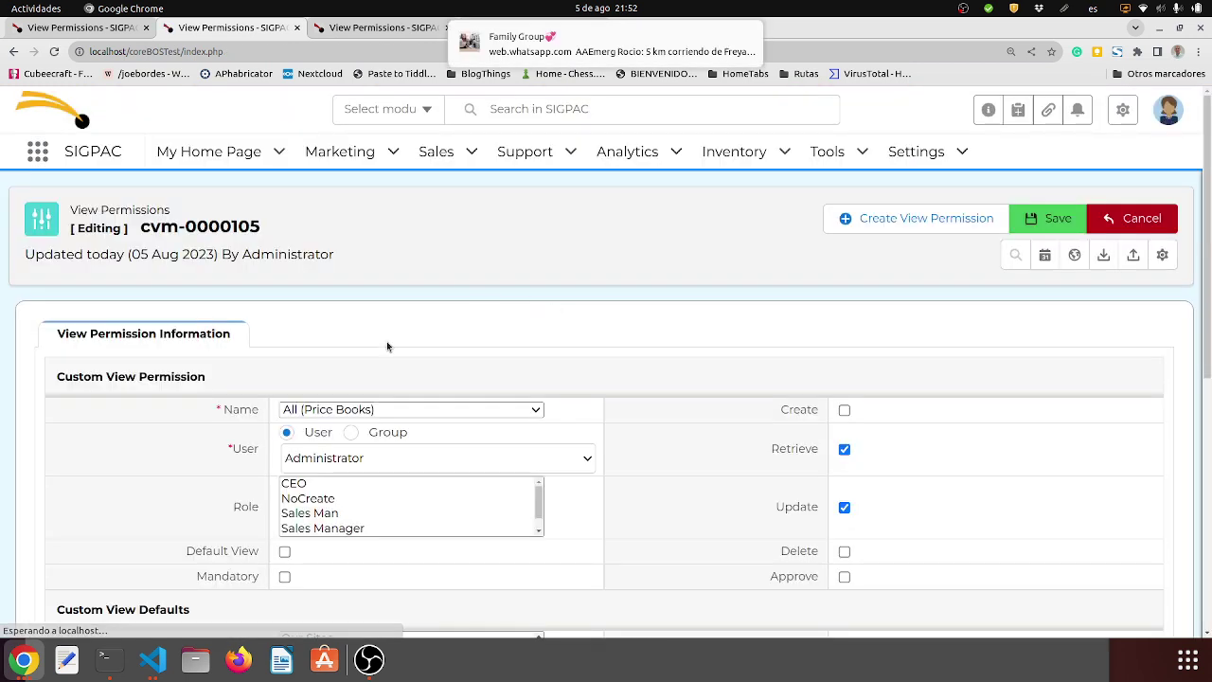
click(379, 409)
scroll(379, 341, down, 5)
scroll(380, 339, down, 3)
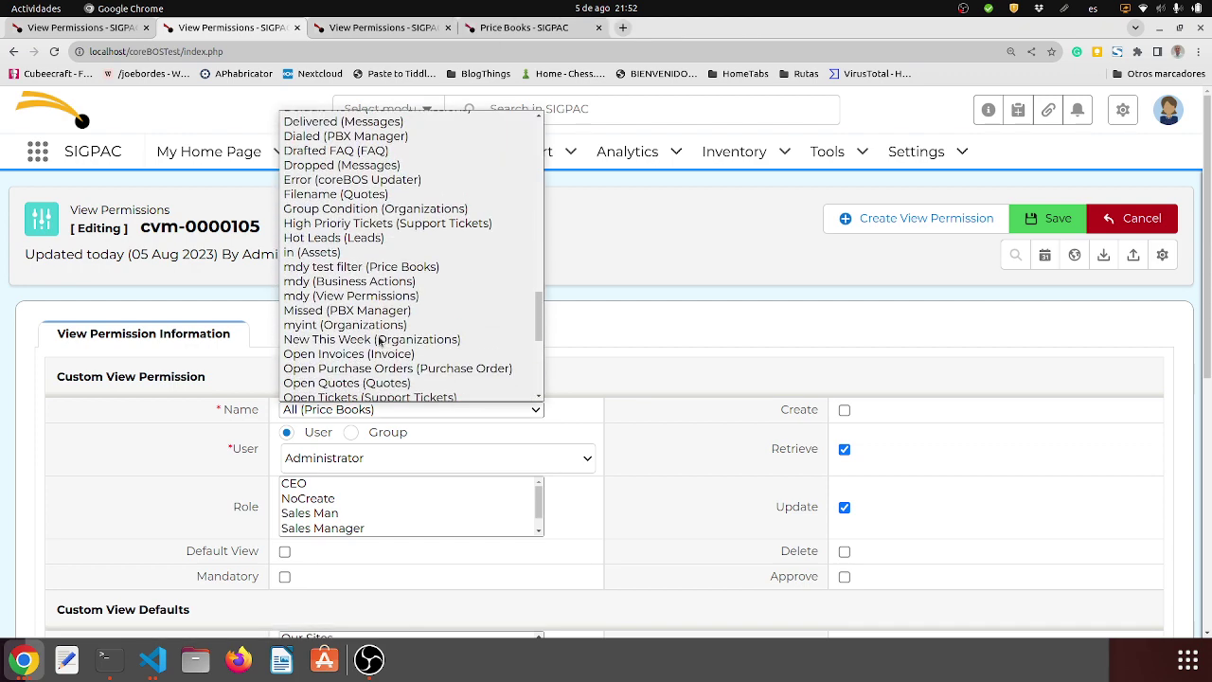
click(387, 299)
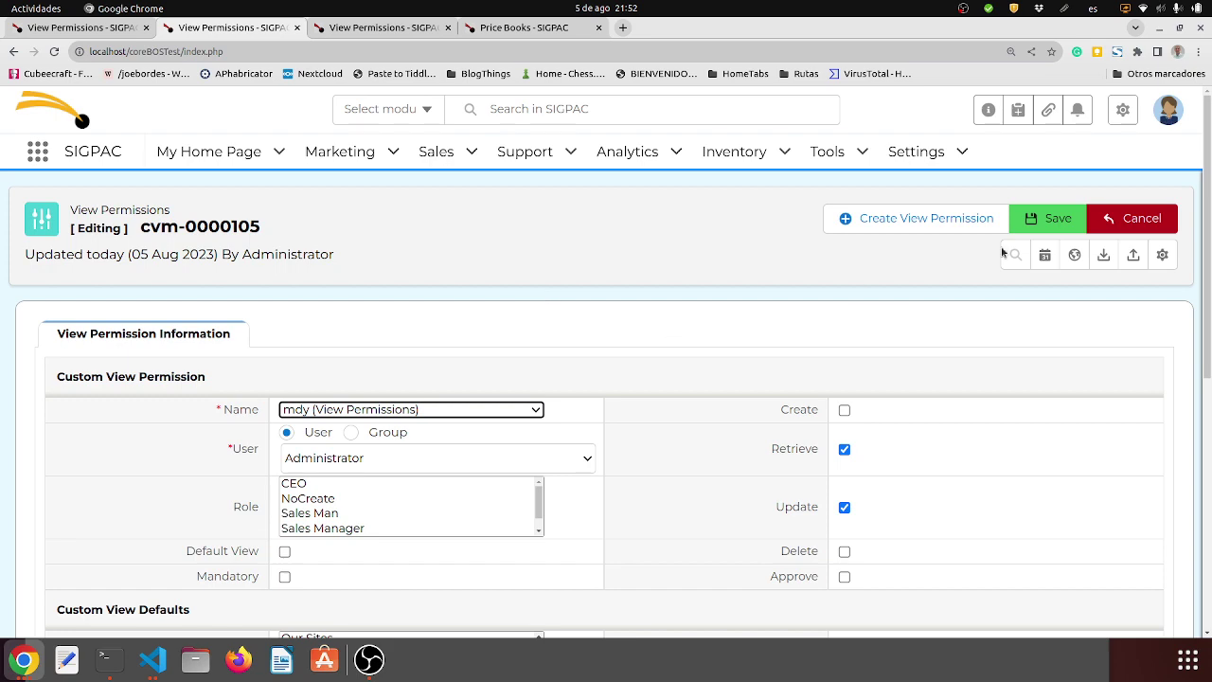
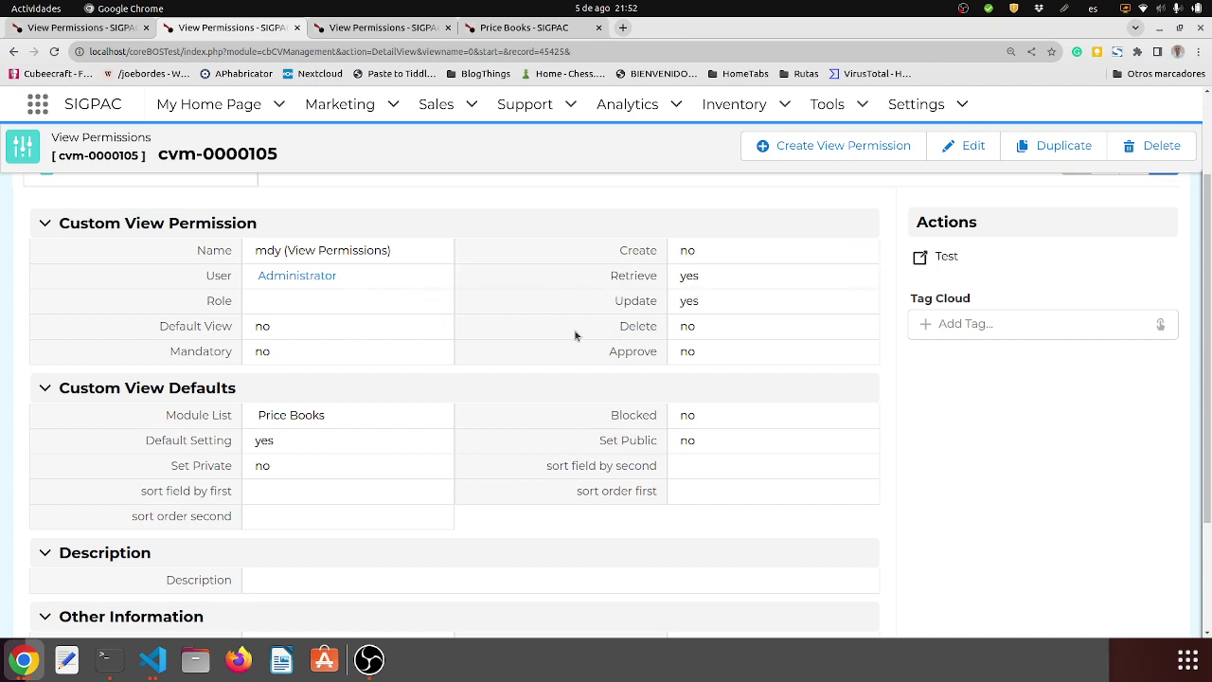
Step: Rerun the permission test of All (Price Books) for the test user on the Price Books module and read its result
click(384, 27)
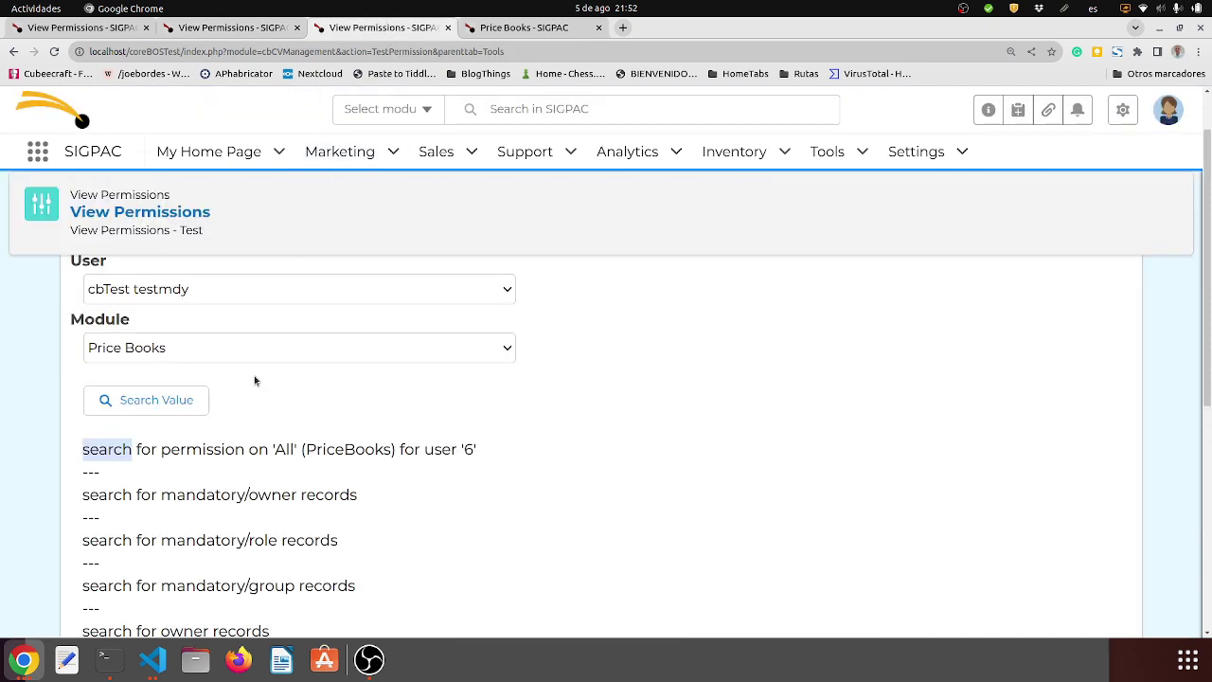
click(156, 402)
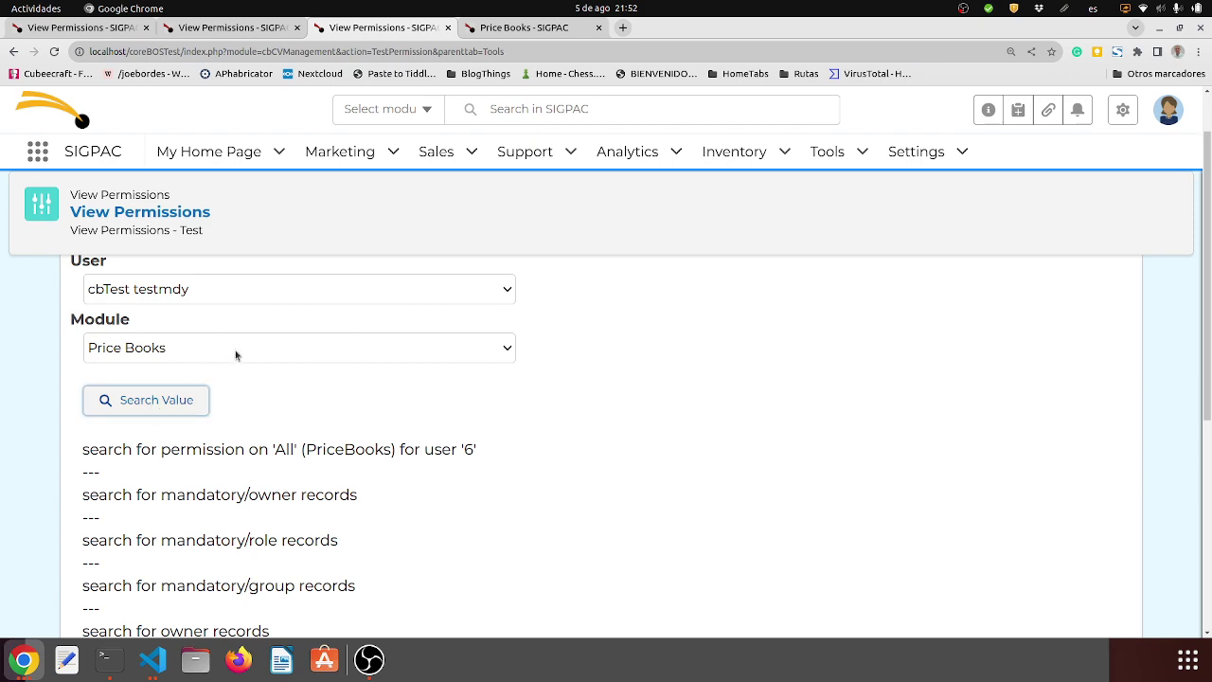
scroll(265, 420, down, 5)
scroll(265, 419, up, 3)
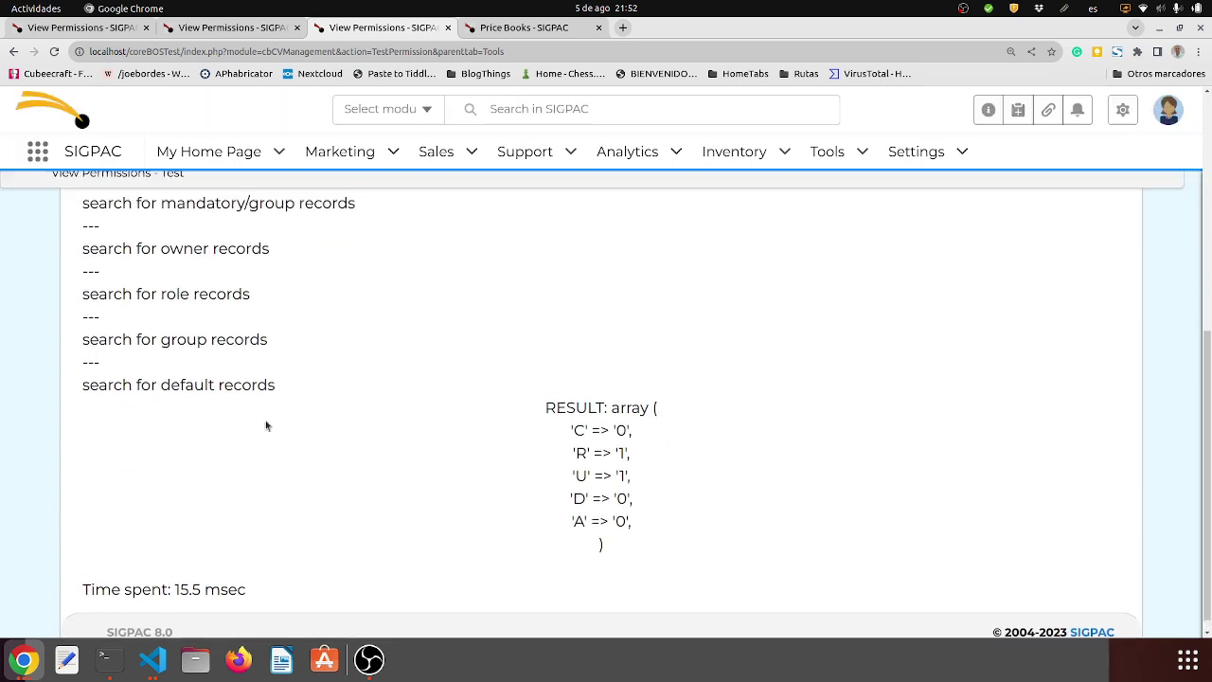
scroll(254, 385, up, 3)
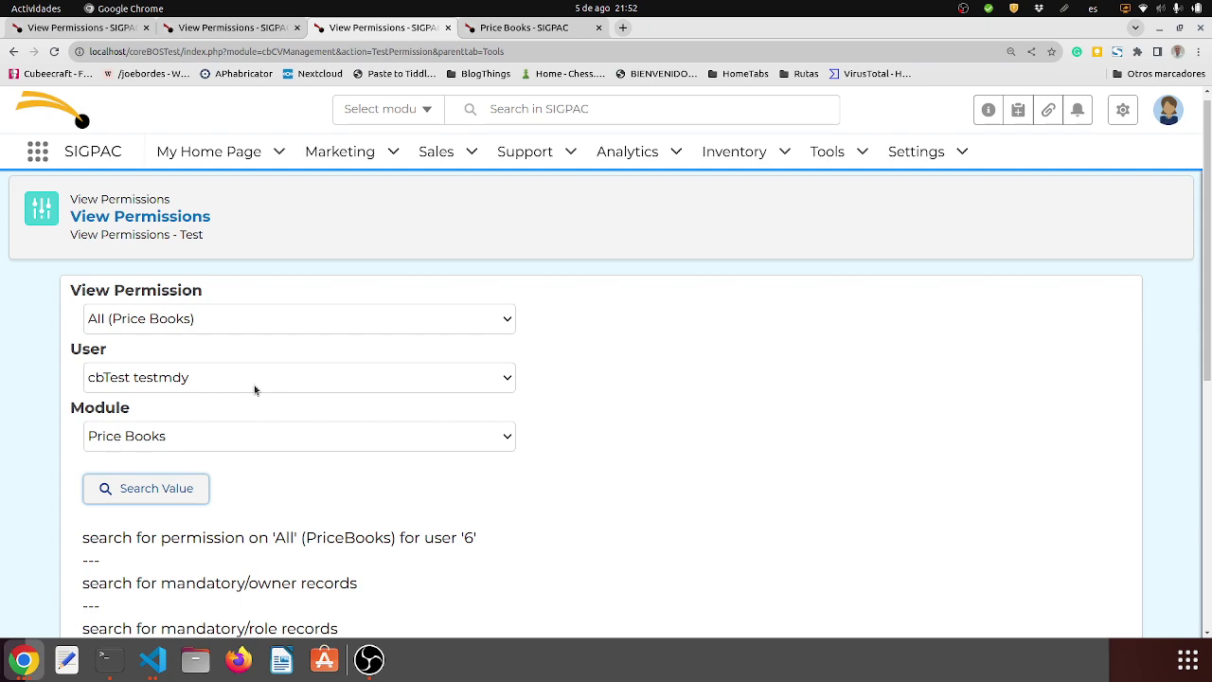
Step: Choose mdy (View Permissions) as the view permission for the test, keeping the test user and the Price Books module
click(254, 385)
click(254, 385)
click(248, 439)
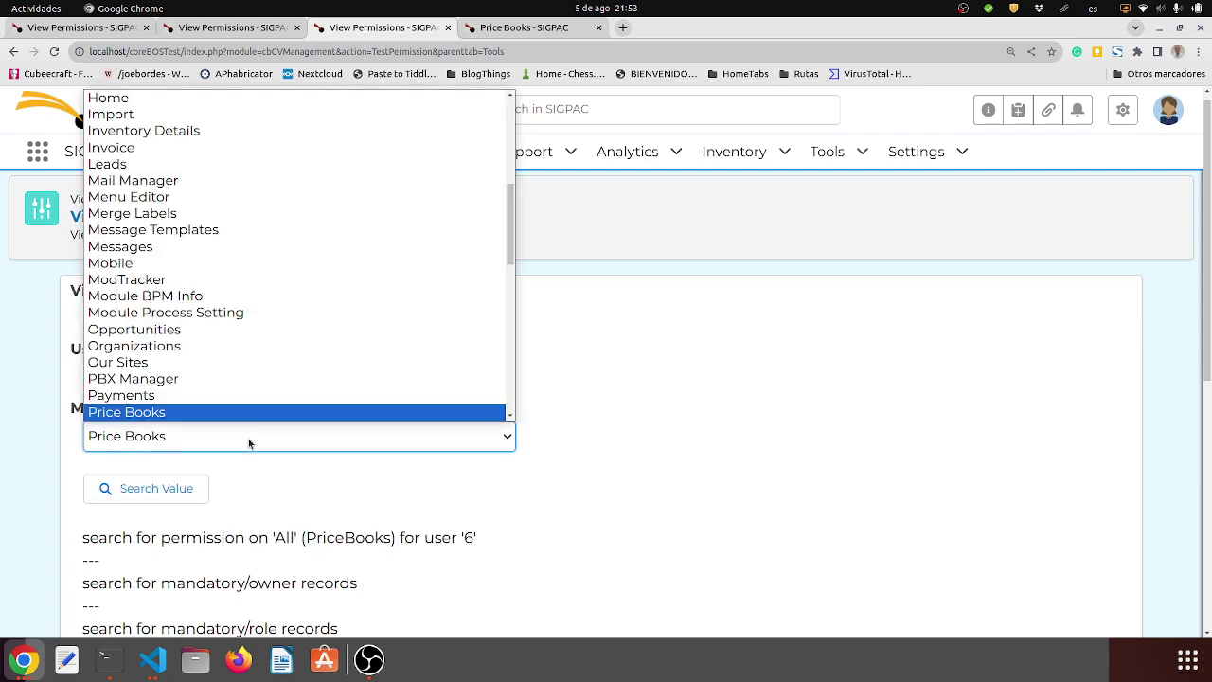
click(248, 439)
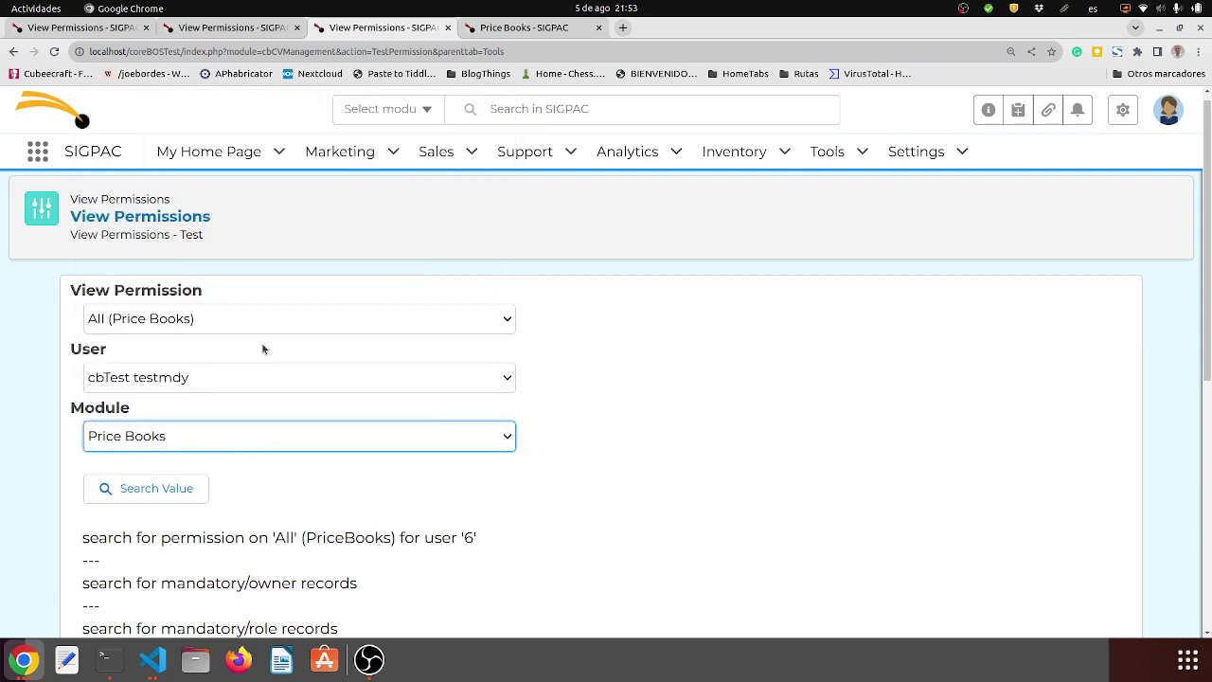
click(279, 317)
scroll(295, 464, down, 5)
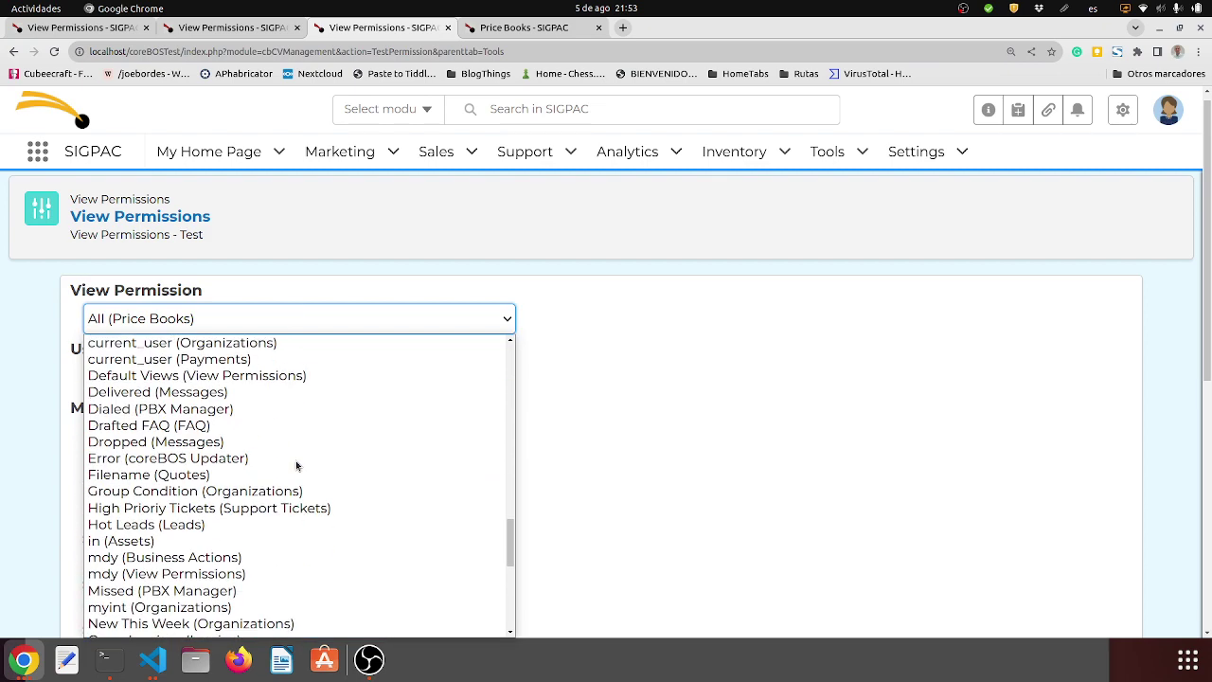
click(262, 575)
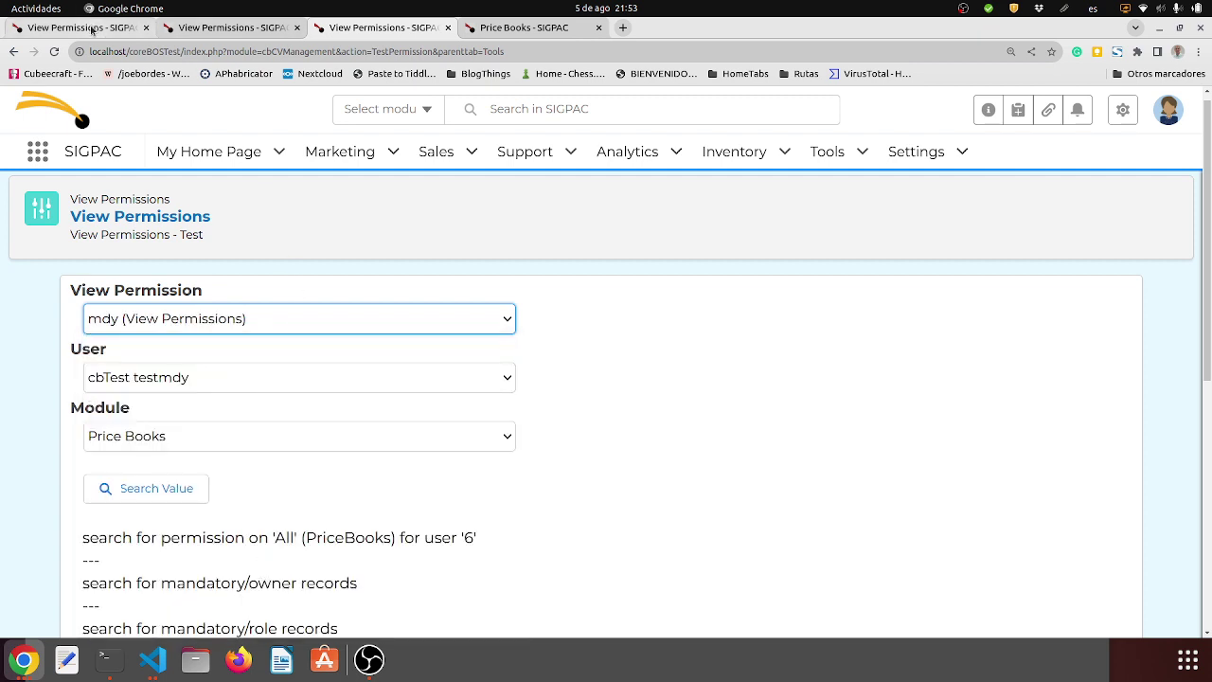
Step: Check the filter name on cvm-0000103, and set the name of cvm-0000105 to mdy test filter (Price Books) and save it
click(90, 31)
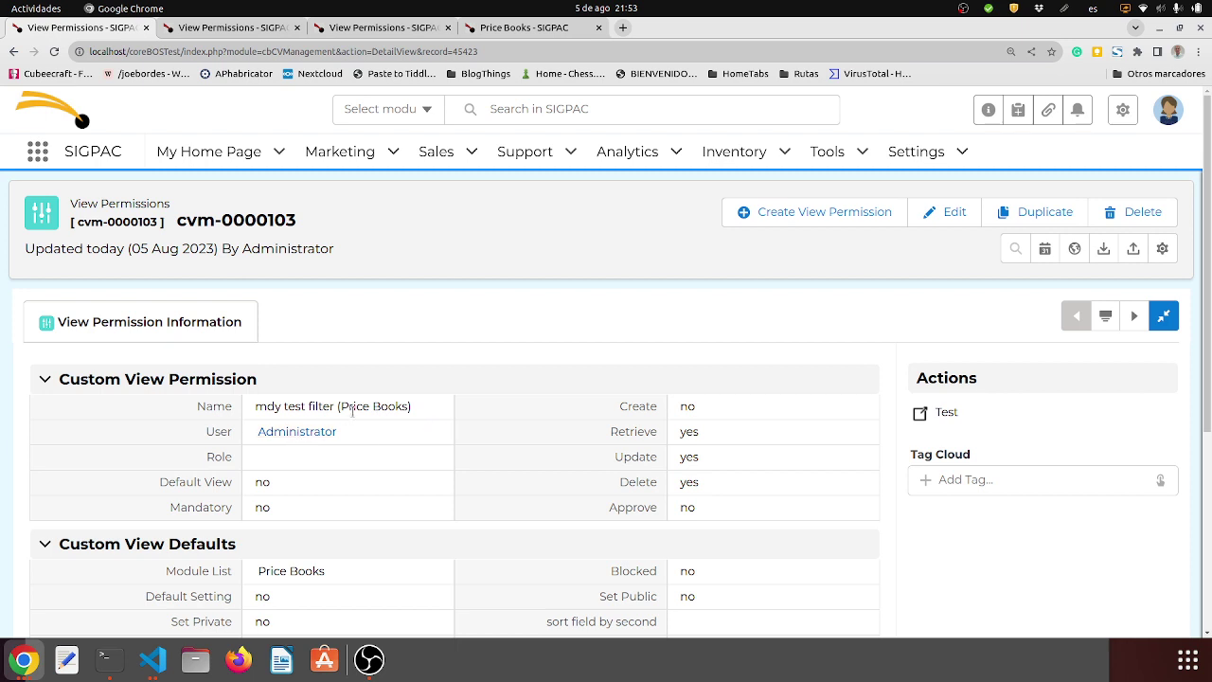
click(233, 29)
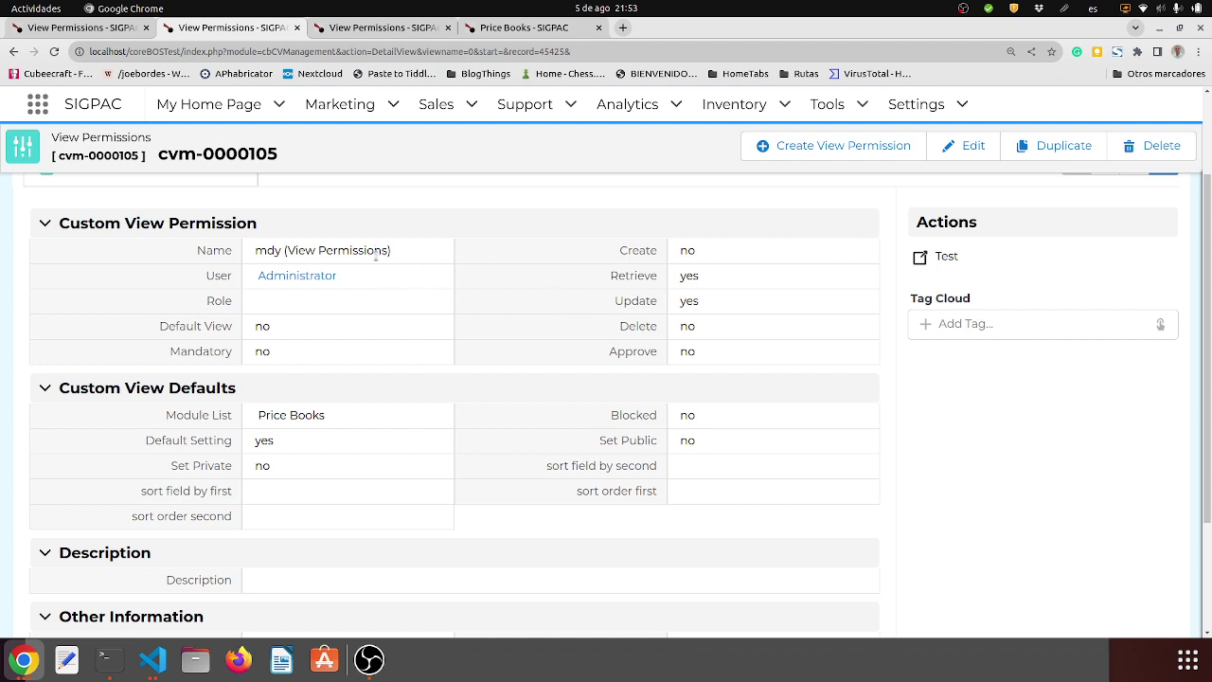
click(968, 145)
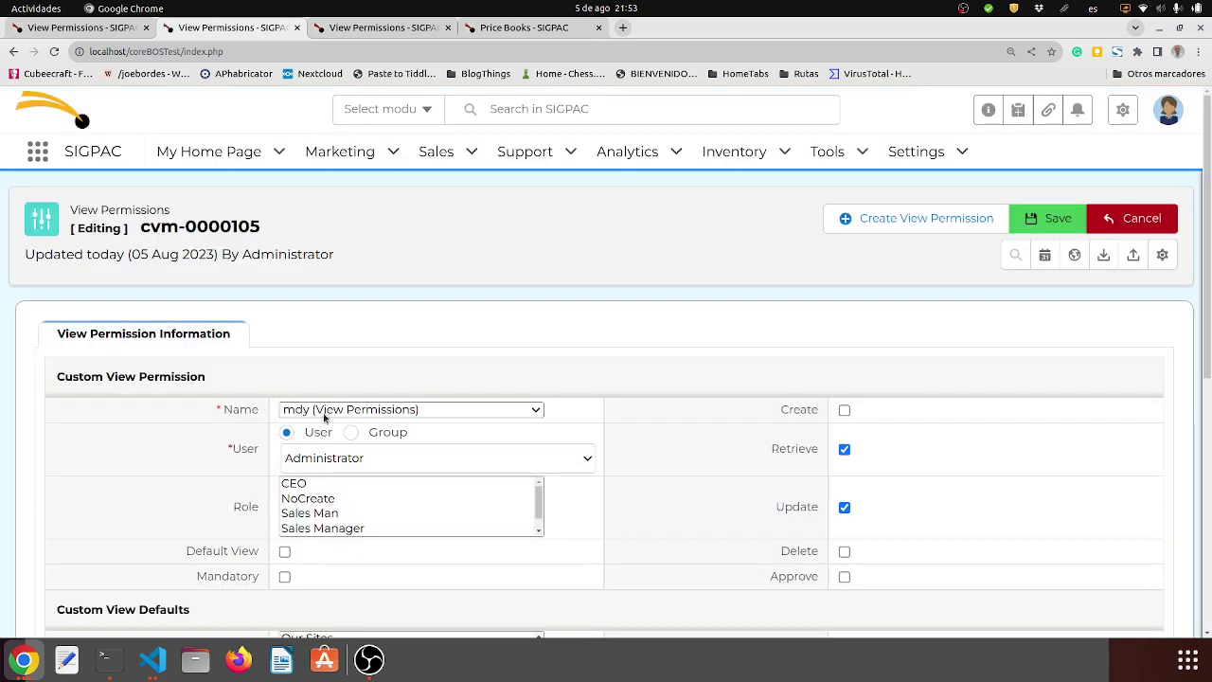
click(331, 410)
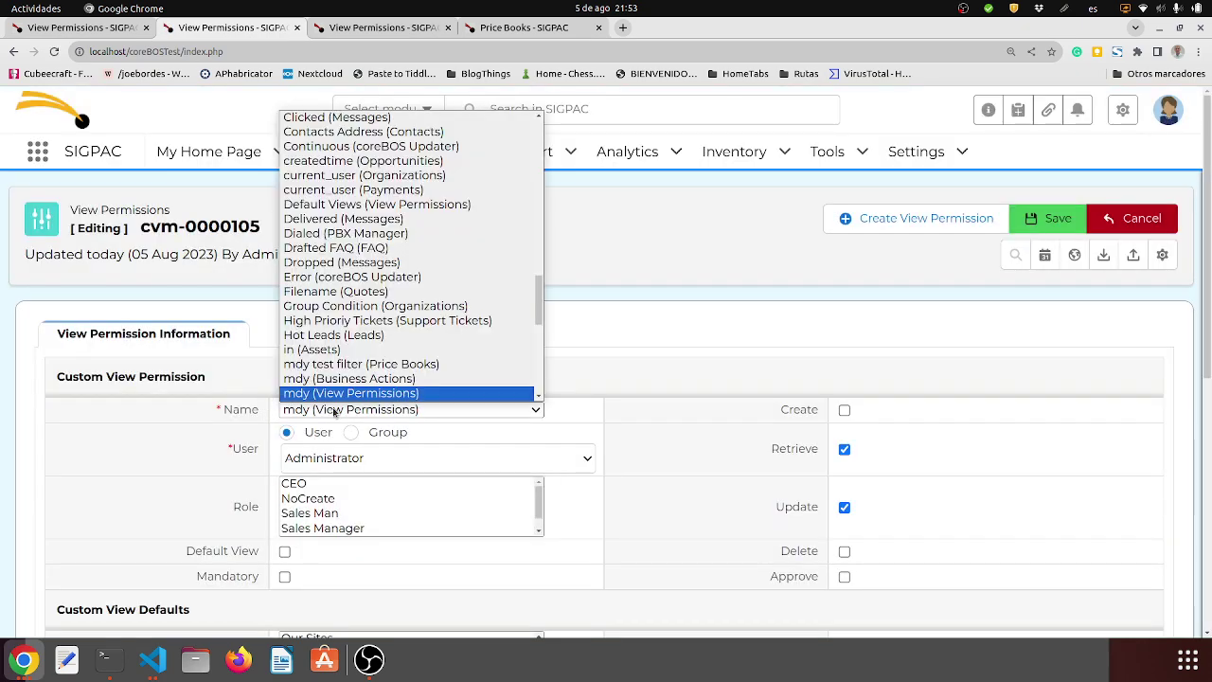
scroll(372, 383, down, 2)
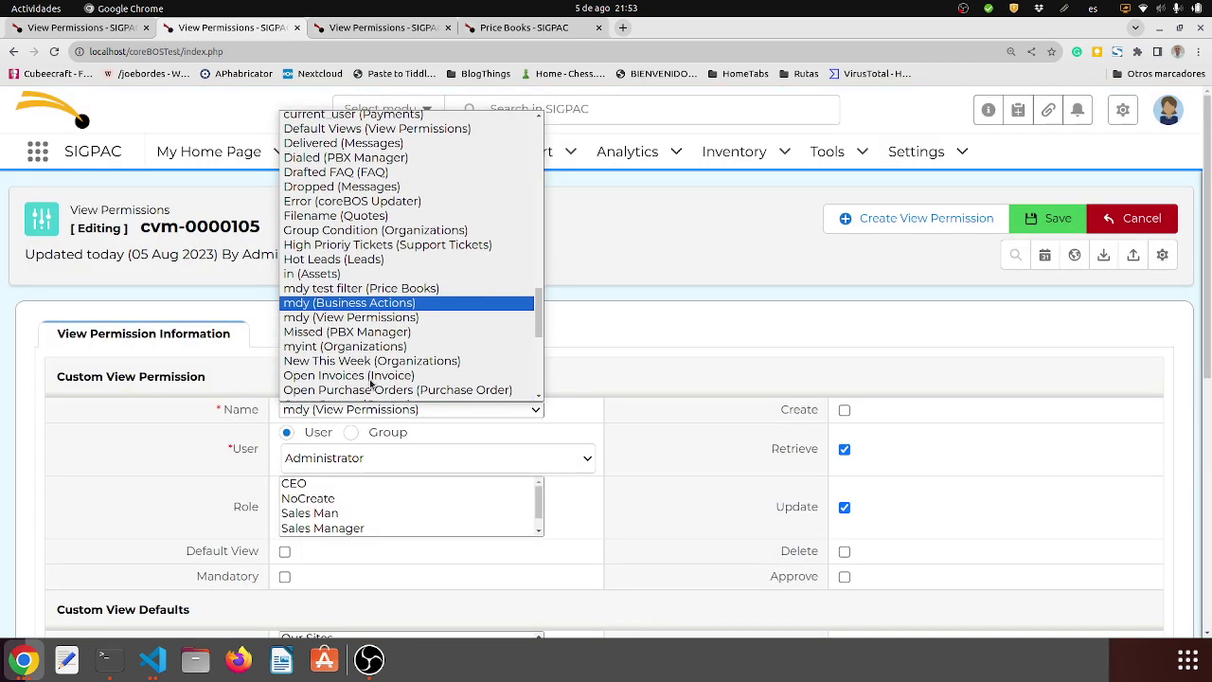
click(414, 282)
click(1020, 231)
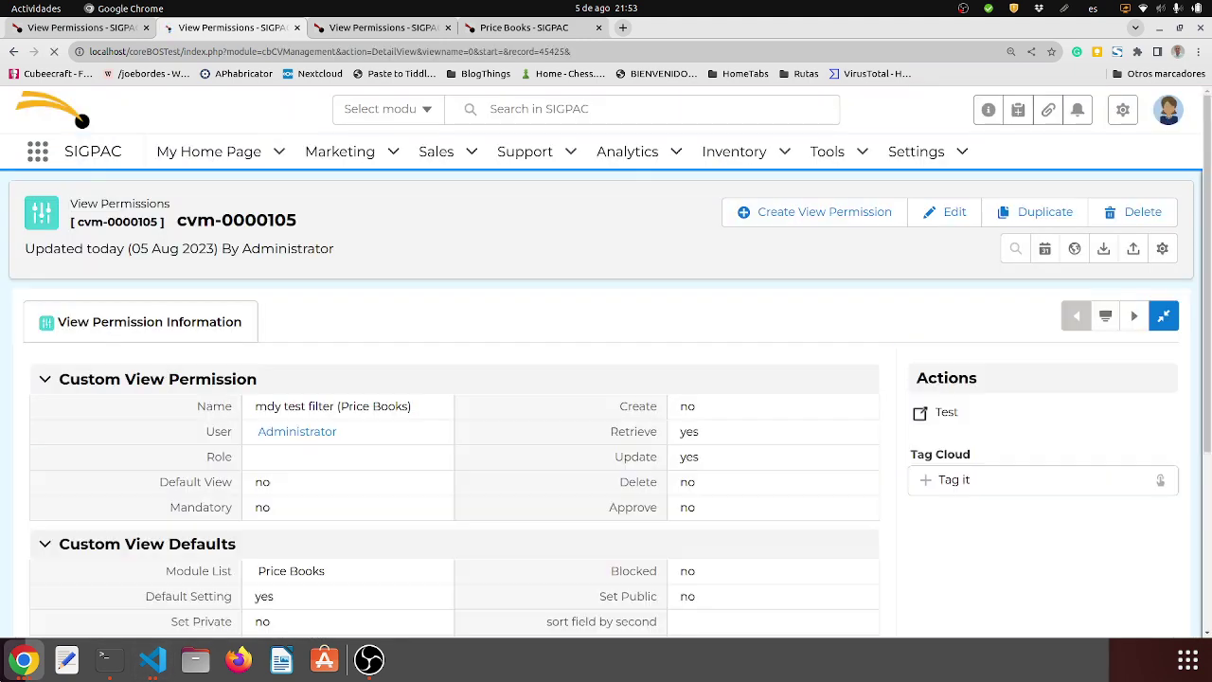
Step: Reload the Price Books list in the non-administrator's window and apply the mdy test filter
click(36, 656)
click(432, 310)
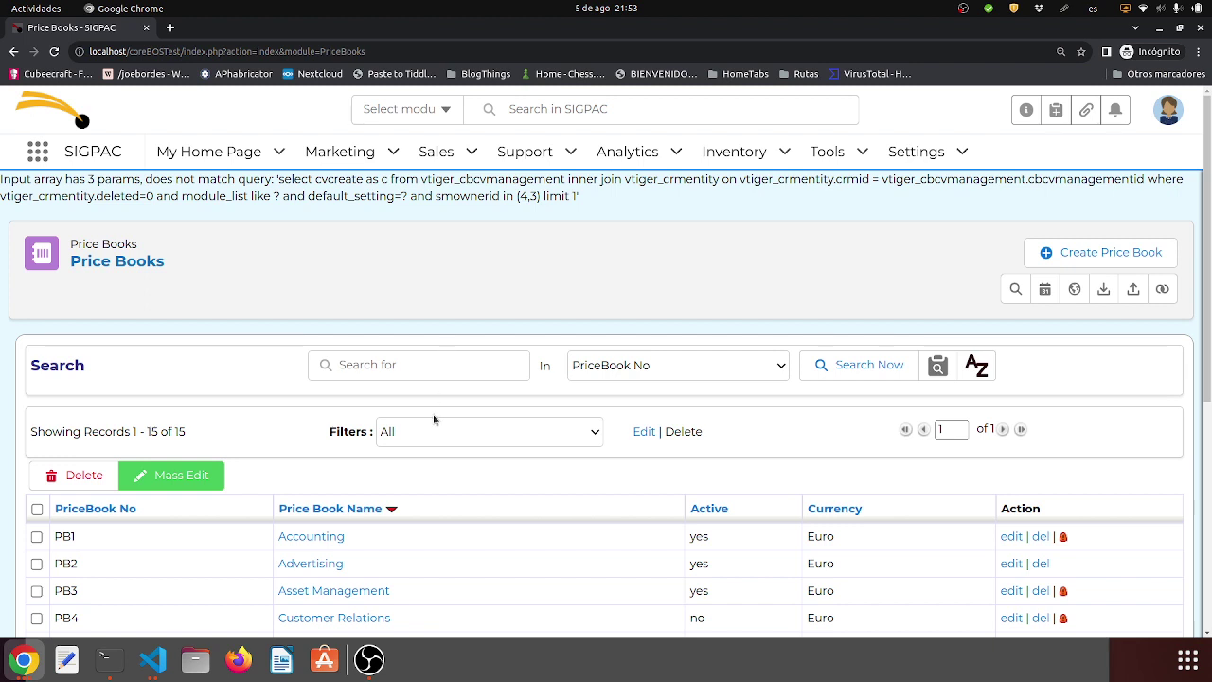
key(F5)
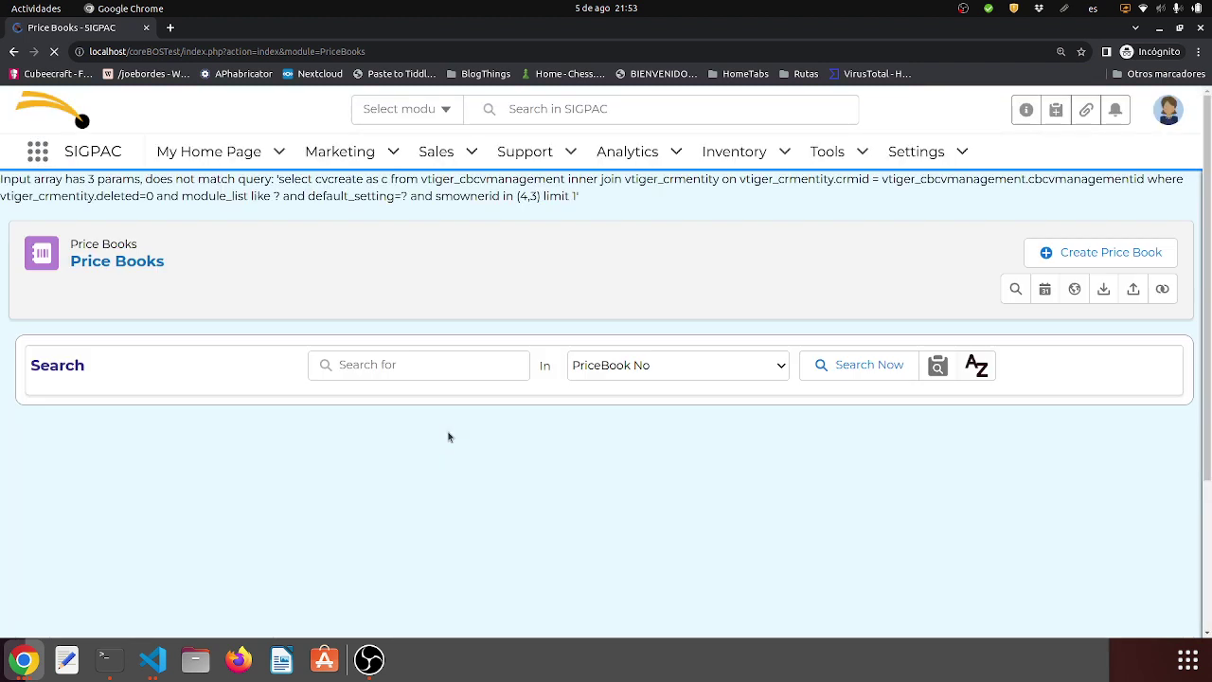
click(448, 434)
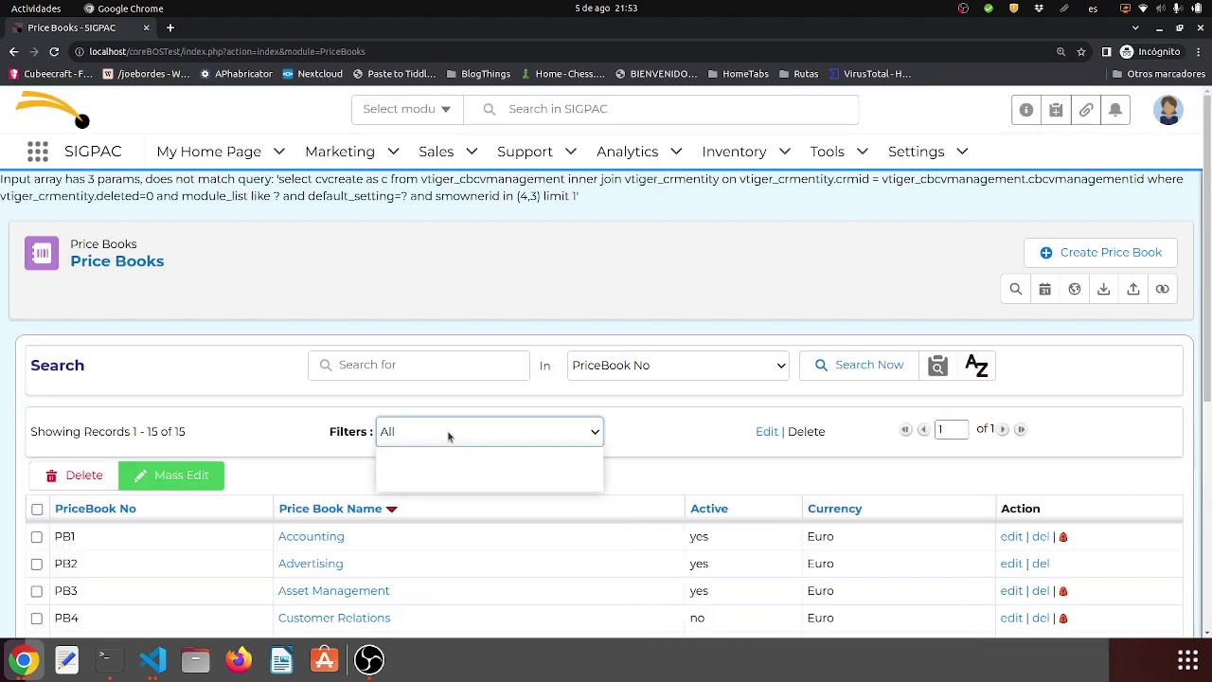
click(473, 484)
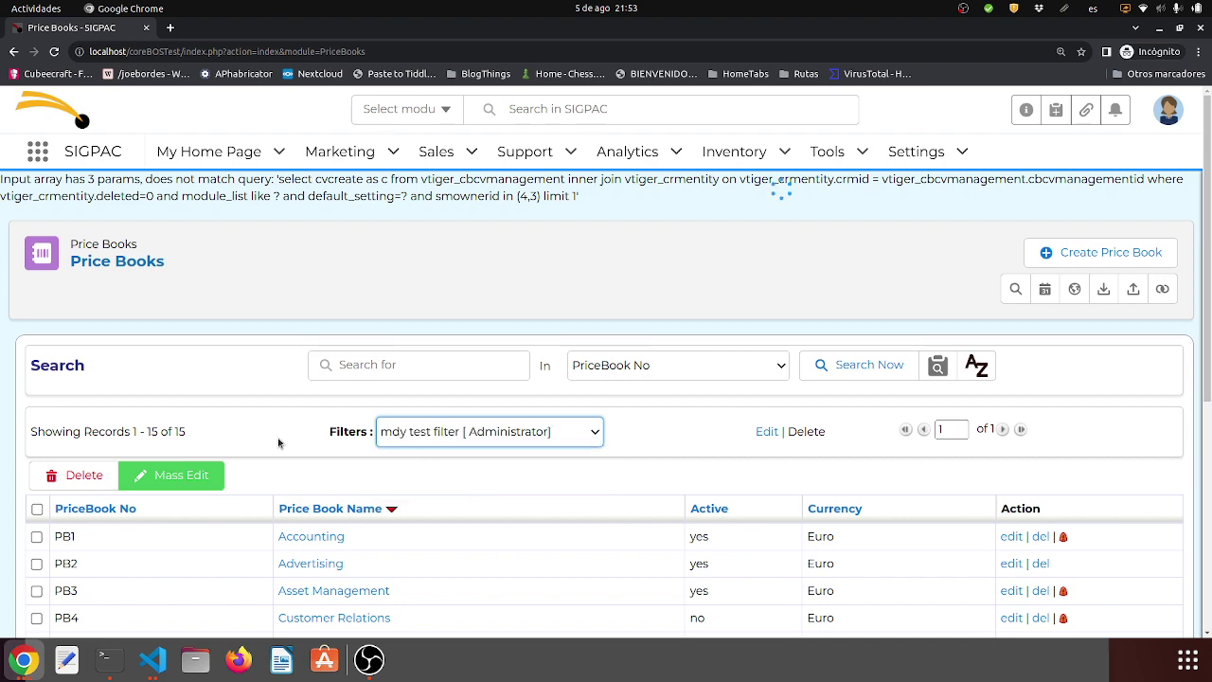
Step: Return to the administrator's window and compare the Retrieve, Update and Delete rights of permissions cvm-0000103 and cvm-0000105
click(26, 661)
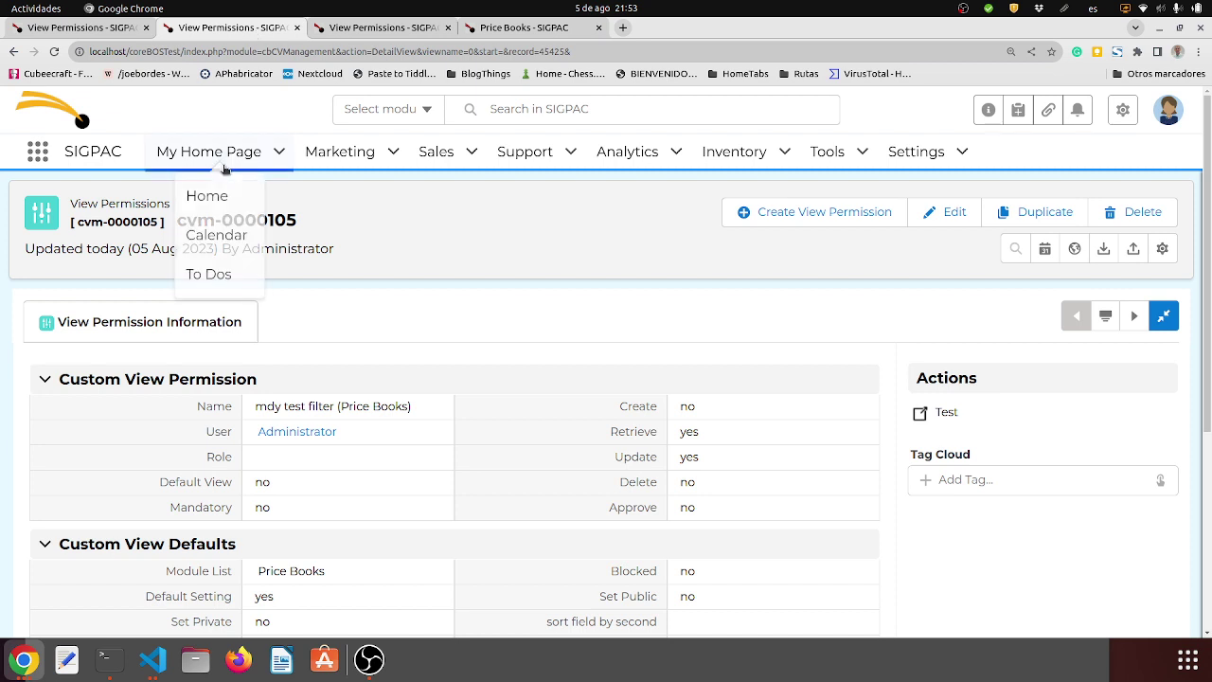
click(107, 29)
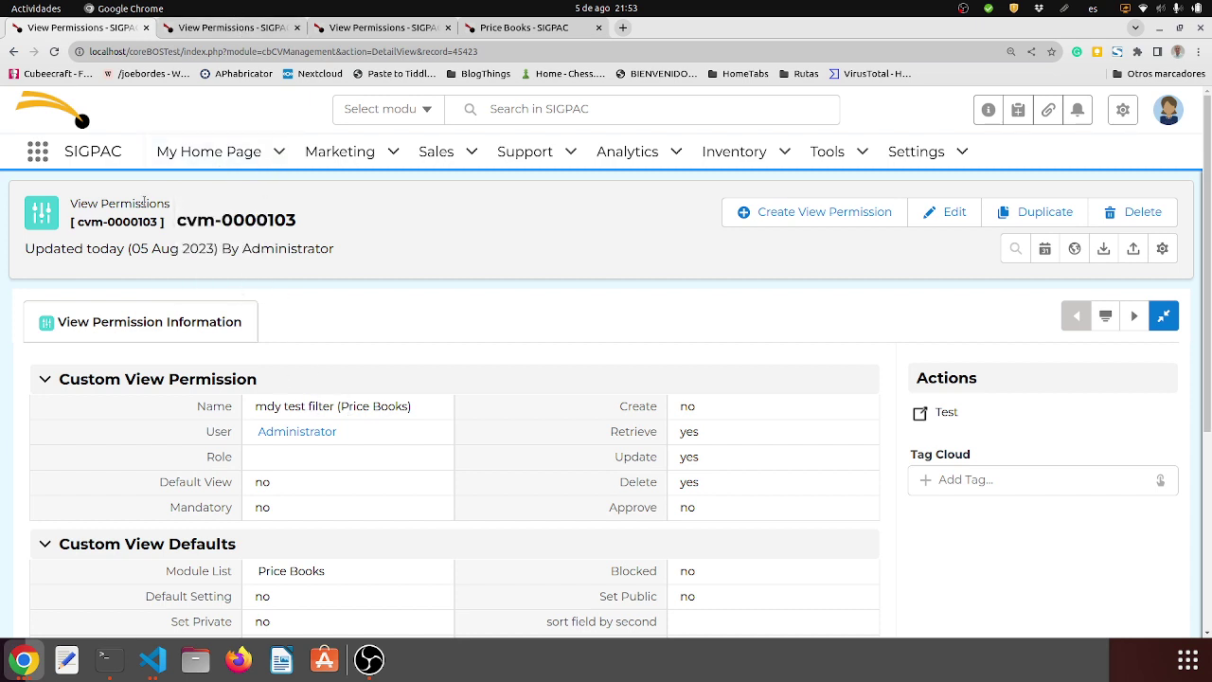
click(194, 26)
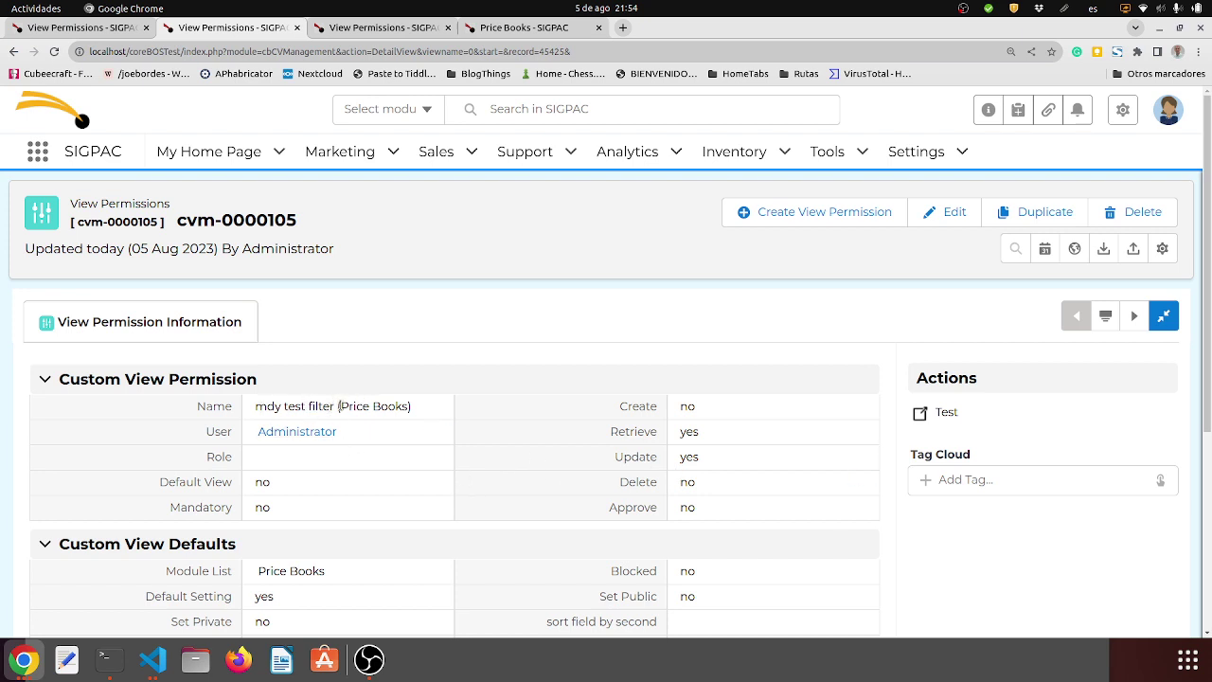
click(86, 30)
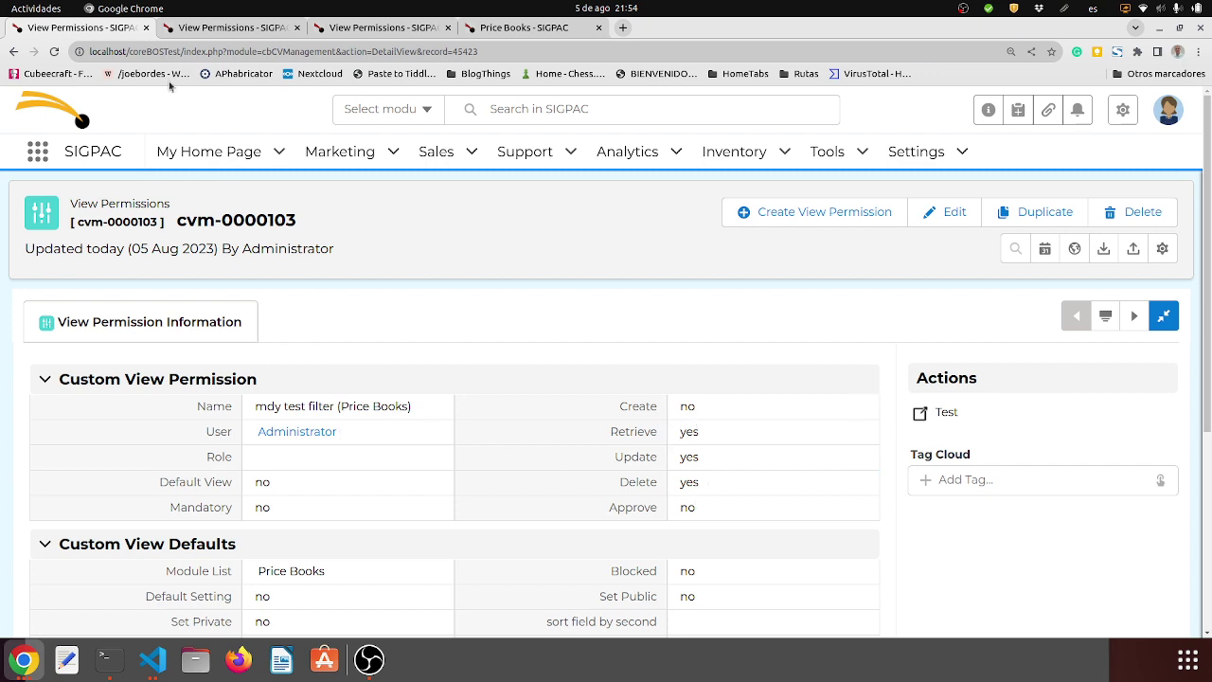
click(230, 29)
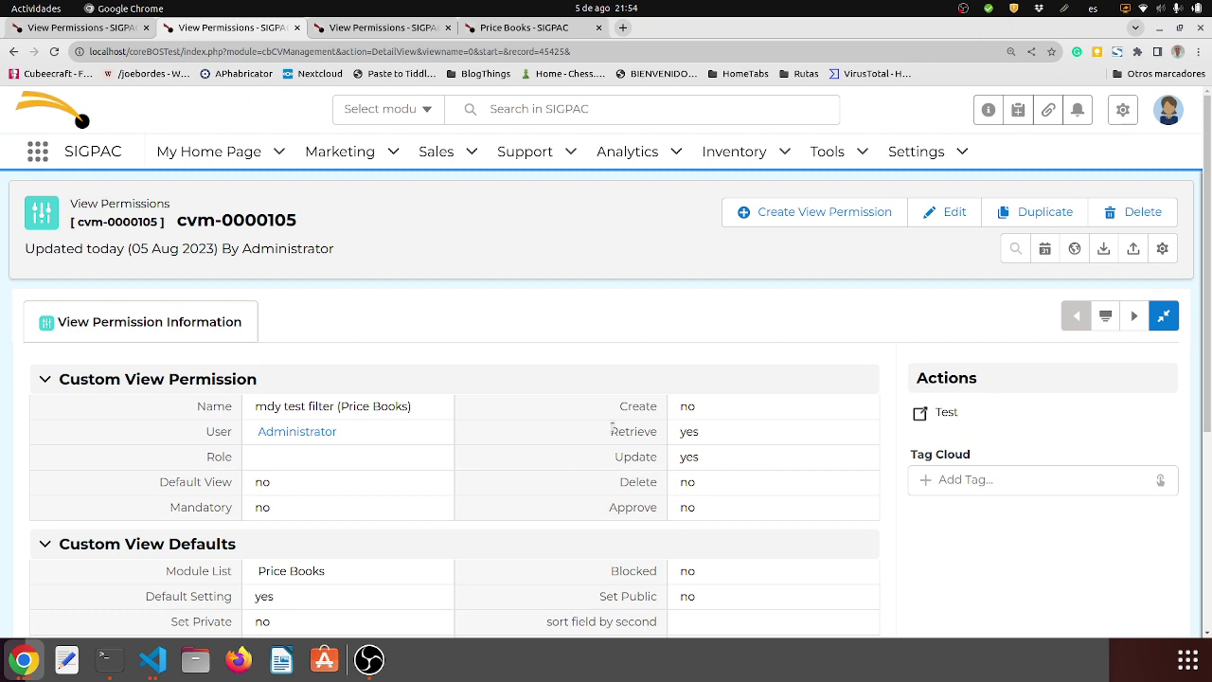
drag(612, 428, 704, 487)
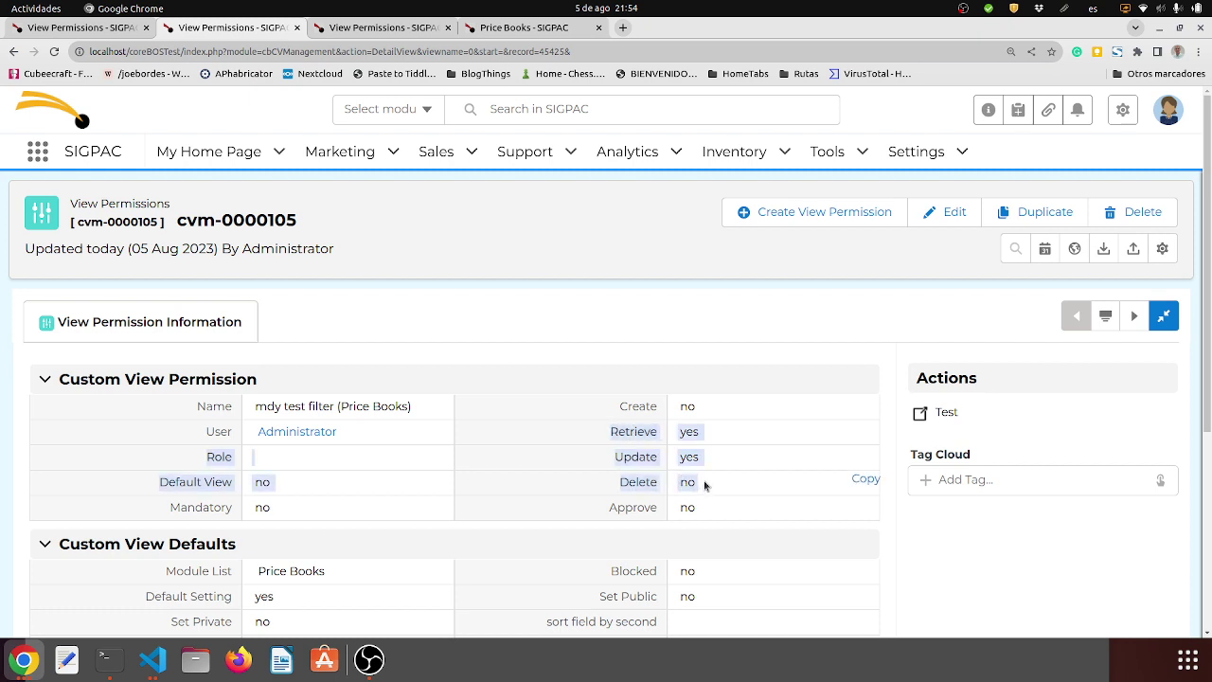
Step: Turn off Retrieve on view permission cvm-0000105, save it, and switch back to the non-administrator's Price Books list
double_click(688, 431)
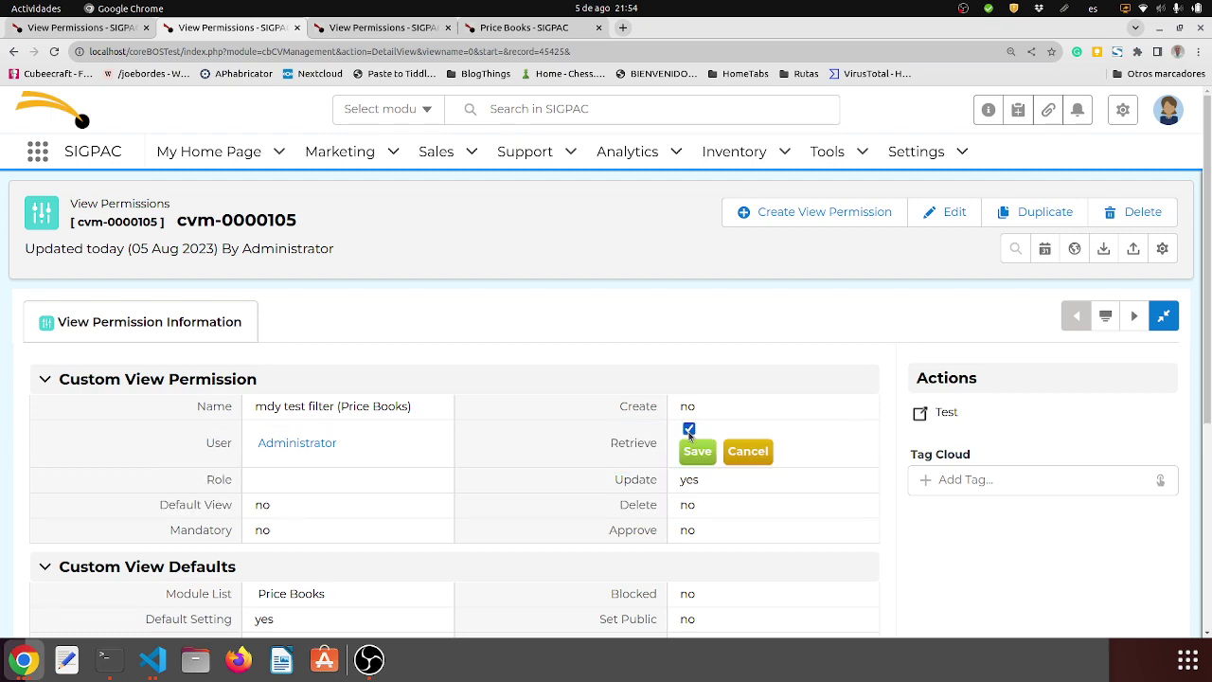
click(690, 430)
click(699, 451)
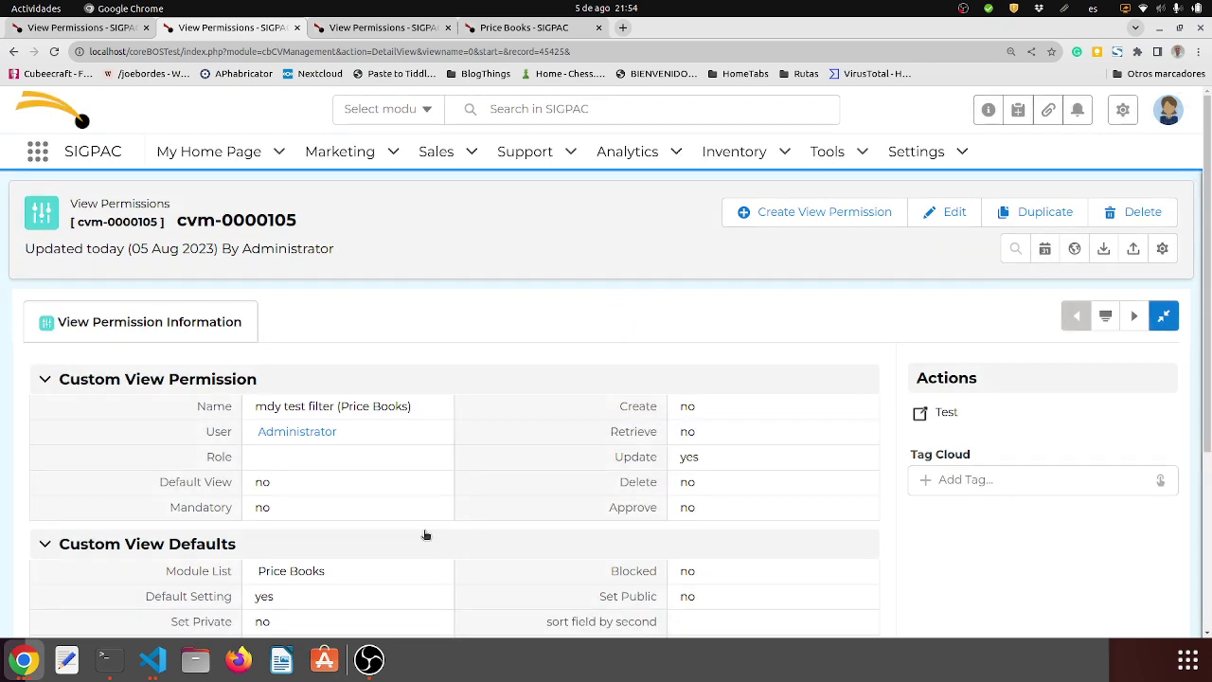
key(alt+Tab)
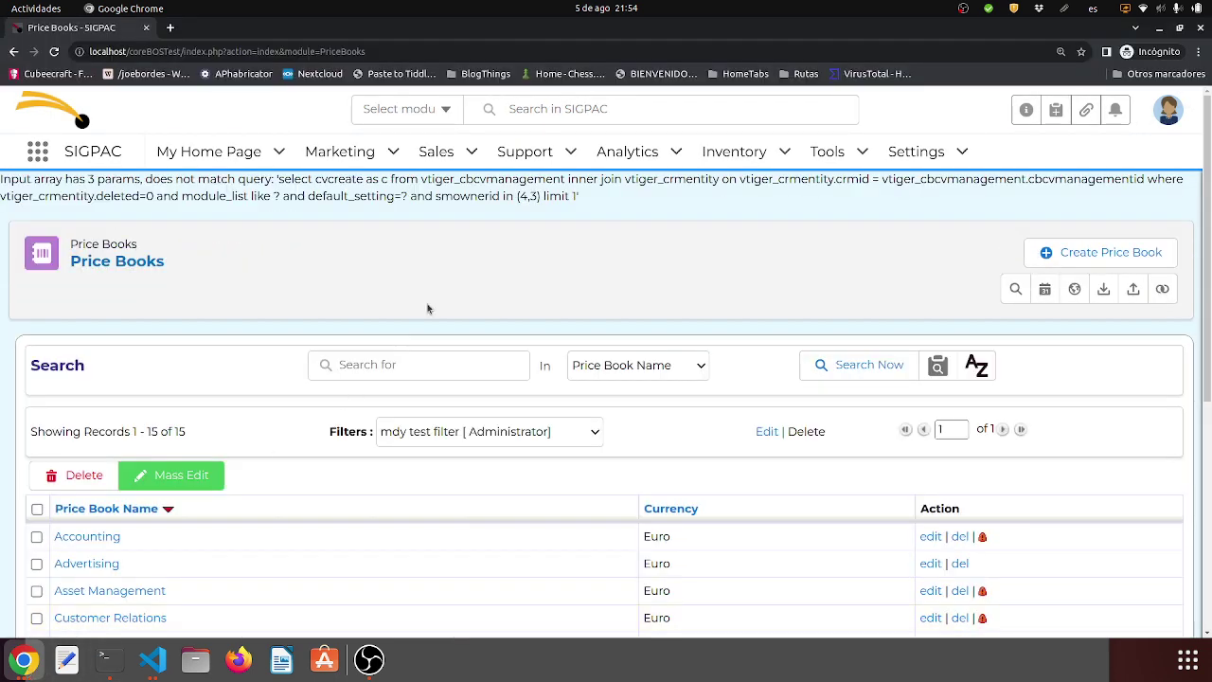
Step: Reload the non-administrator's Price Books list and check which filters are offered
key(F5)
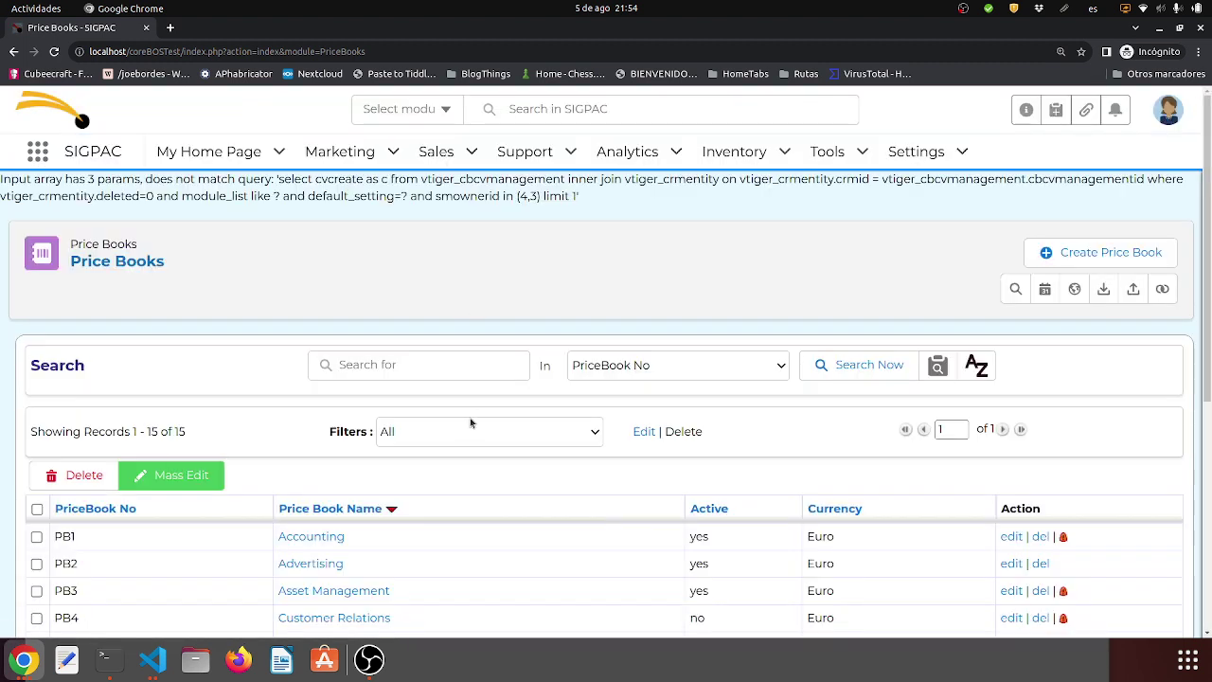
click(481, 434)
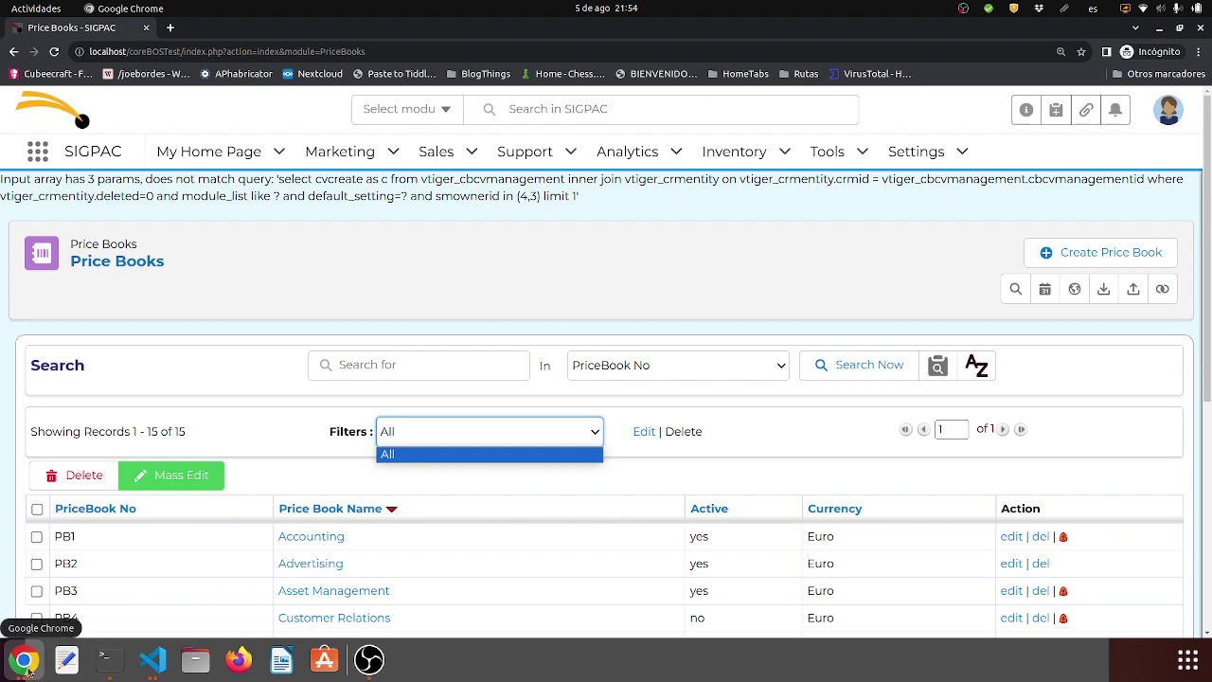
Step: In the administrator's window, turn Retrieve on, Update off and Delete on for view permission cvm-0000105, saving each change
click(23, 660)
double_click(718, 436)
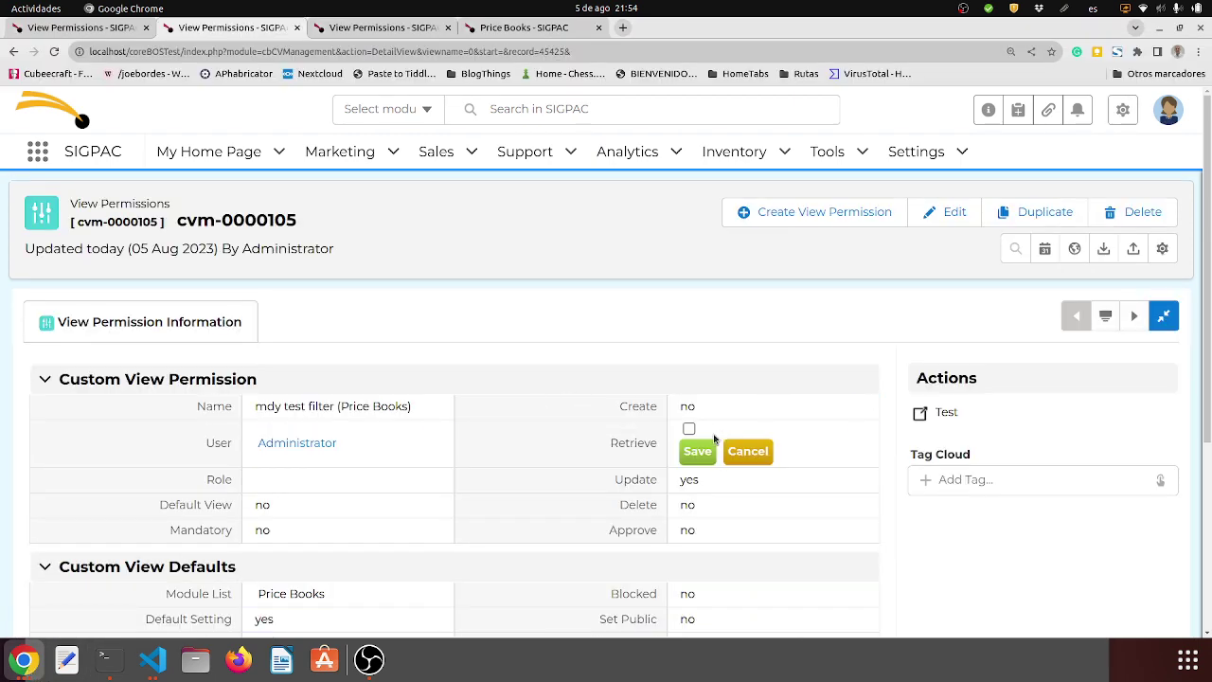
click(688, 431)
click(697, 452)
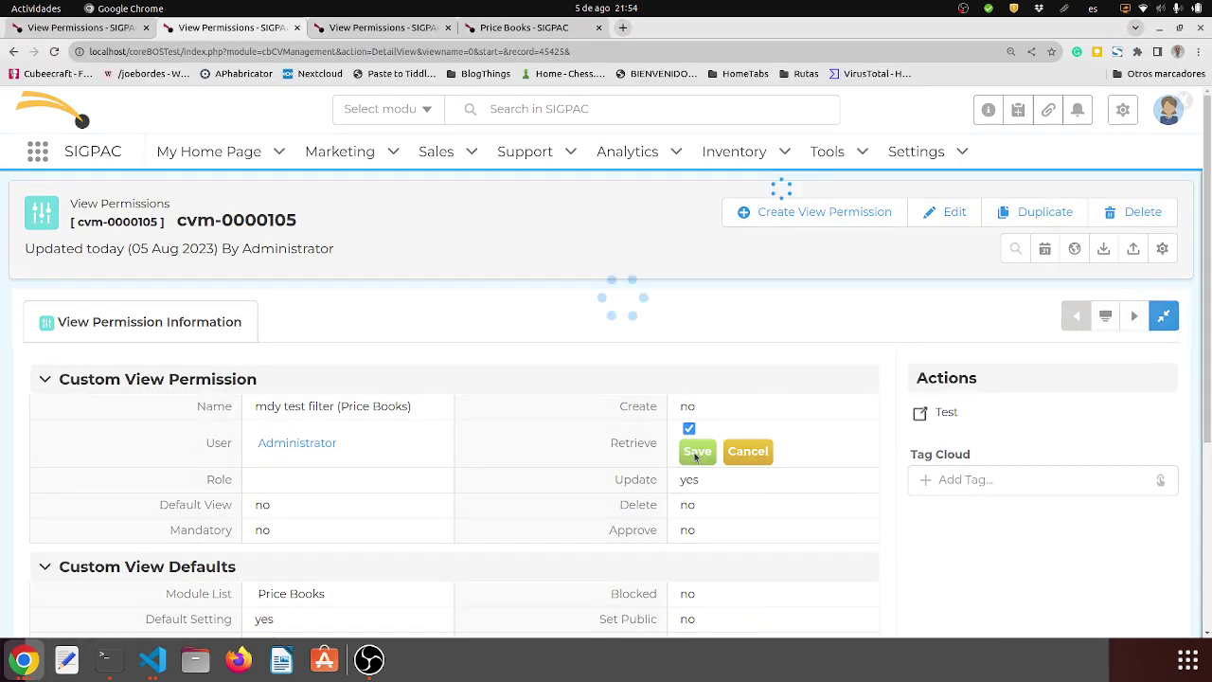
double_click(696, 458)
click(688, 454)
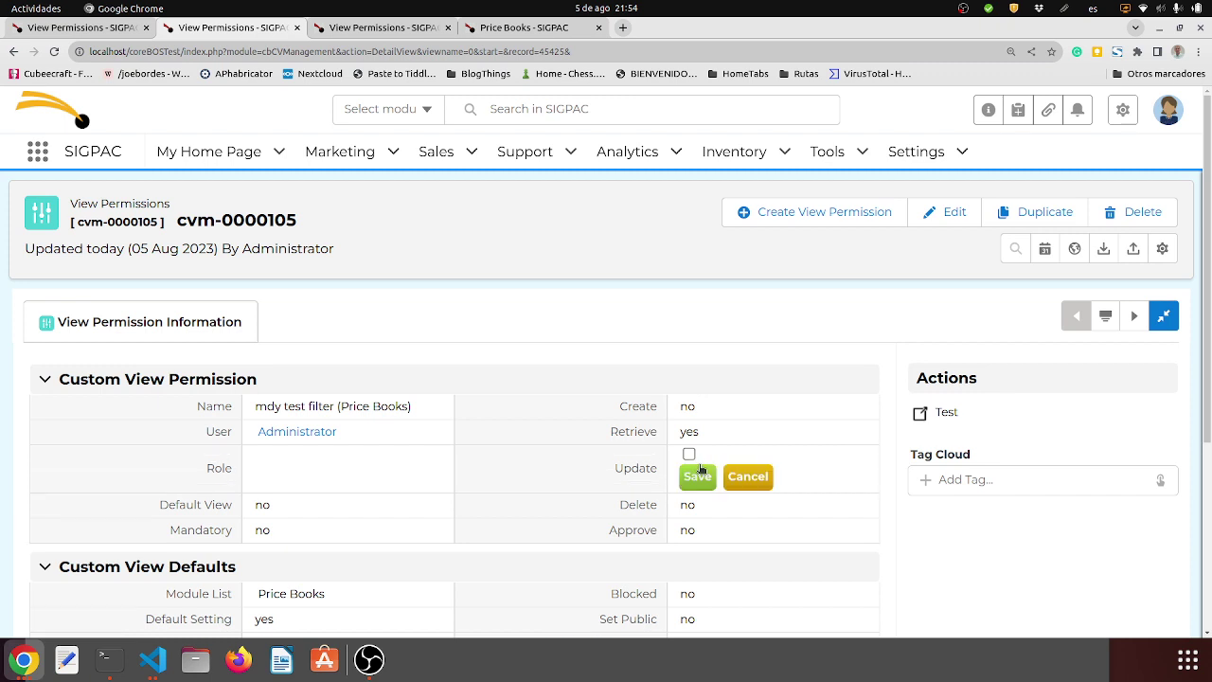
click(696, 476)
double_click(687, 482)
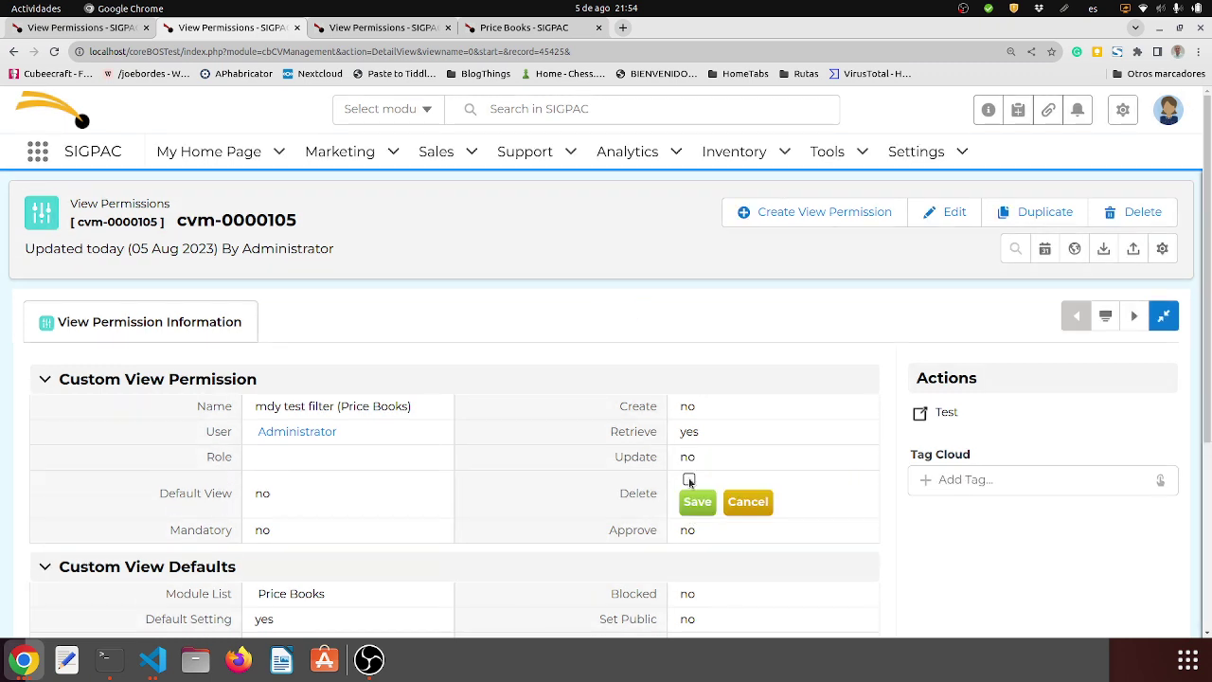
click(689, 479)
click(697, 503)
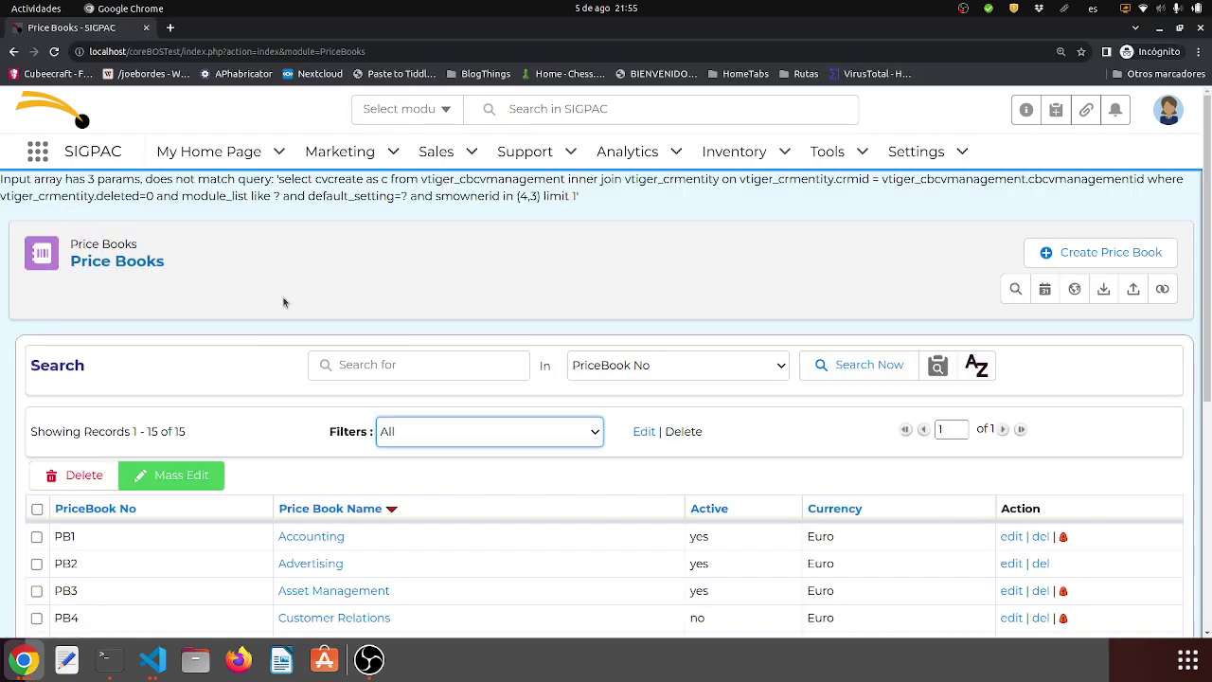
Step: Reload the non-administrator's Price Books list, apply the mdy test filter and check its Edit and Delete actions
click(422, 264)
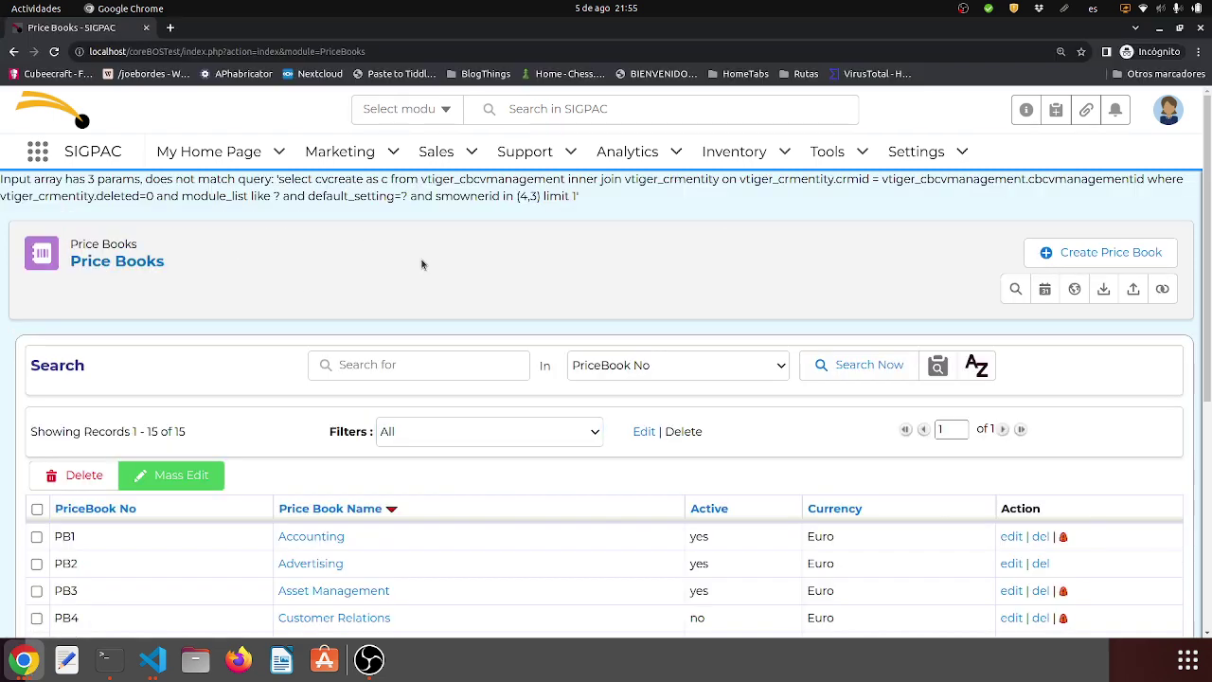
key(F5)
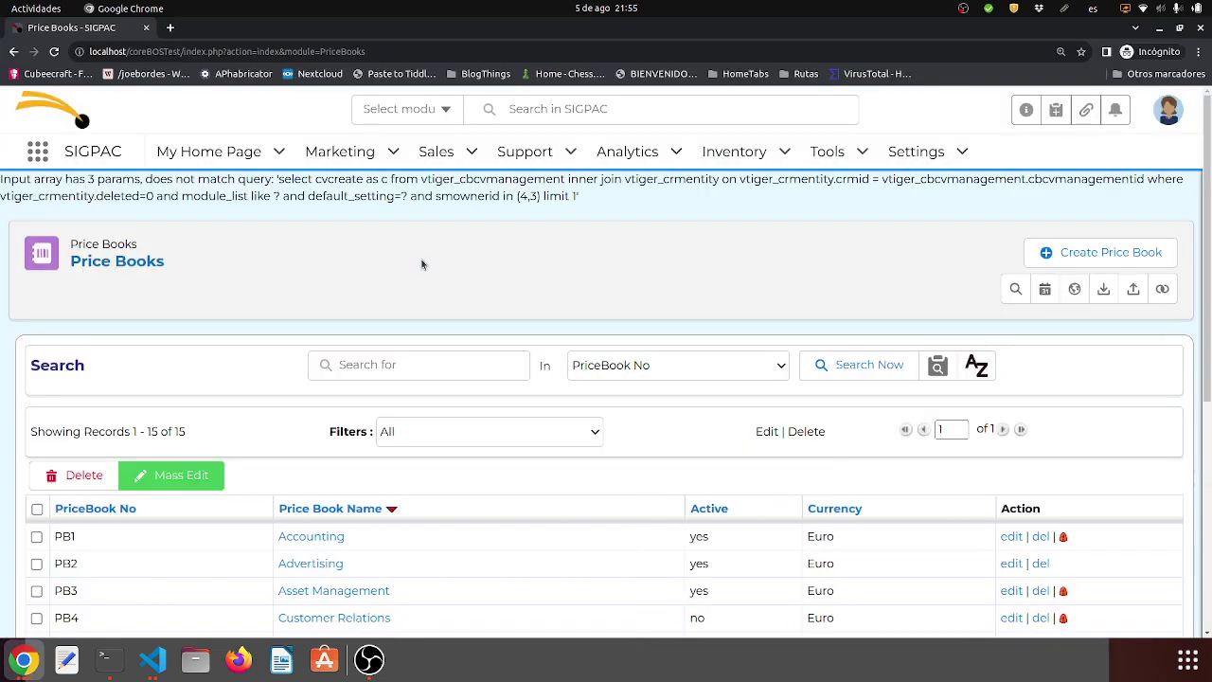
click(536, 431)
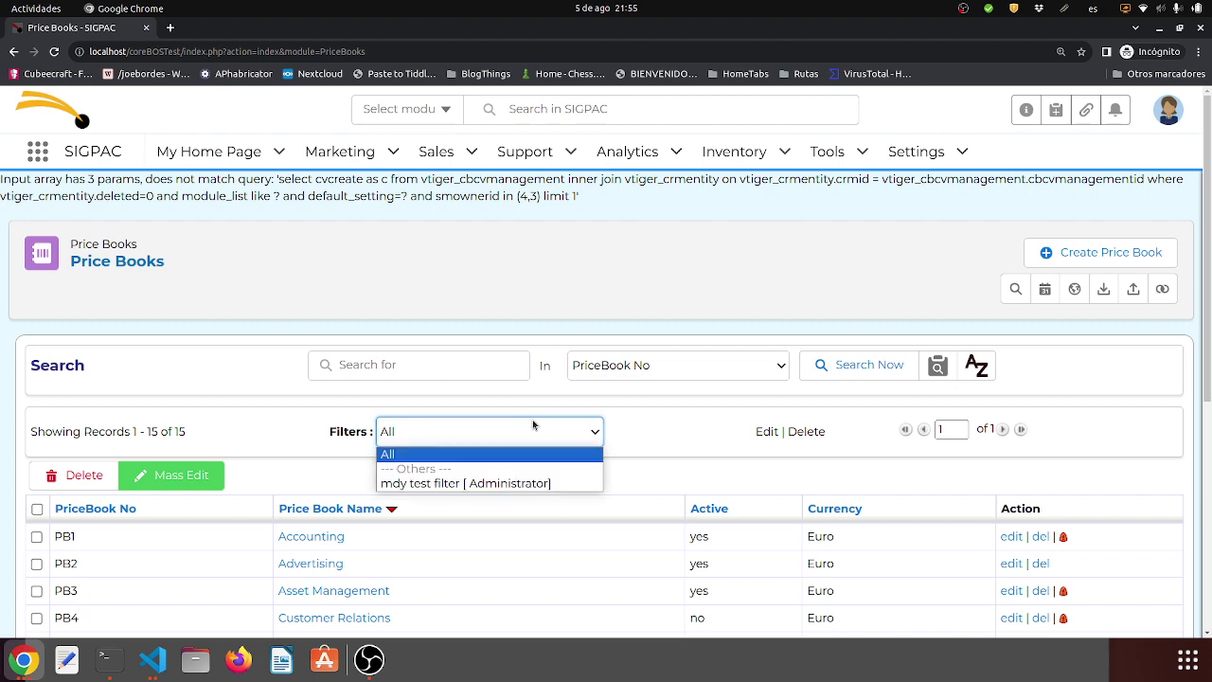
click(499, 484)
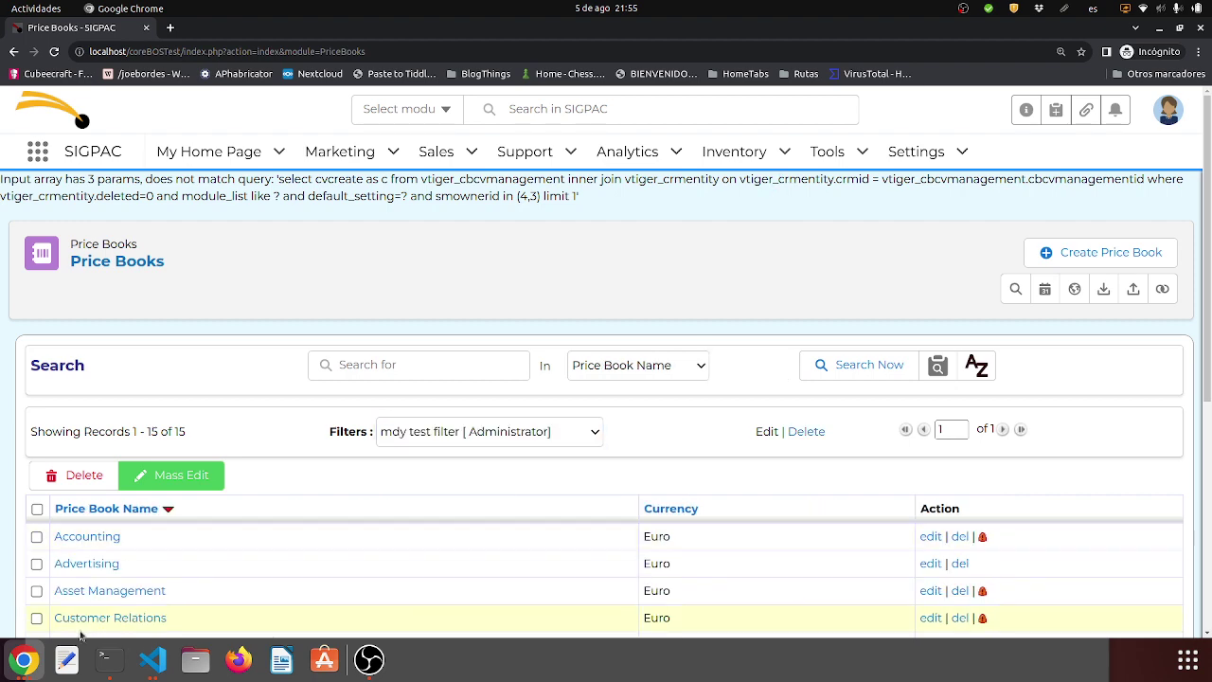
Step: Turn on Approve for view permission cvm-0000105 in the administrator's window, save it and review the record's settings
click(23, 659)
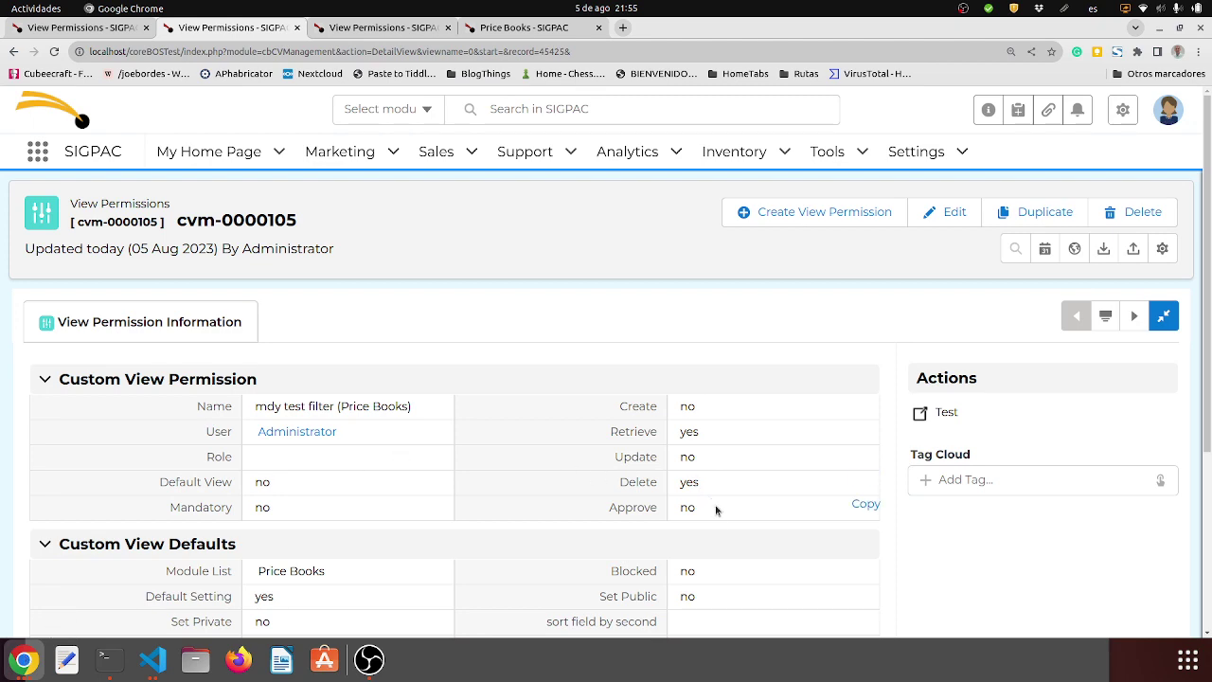
click(699, 512)
click(689, 504)
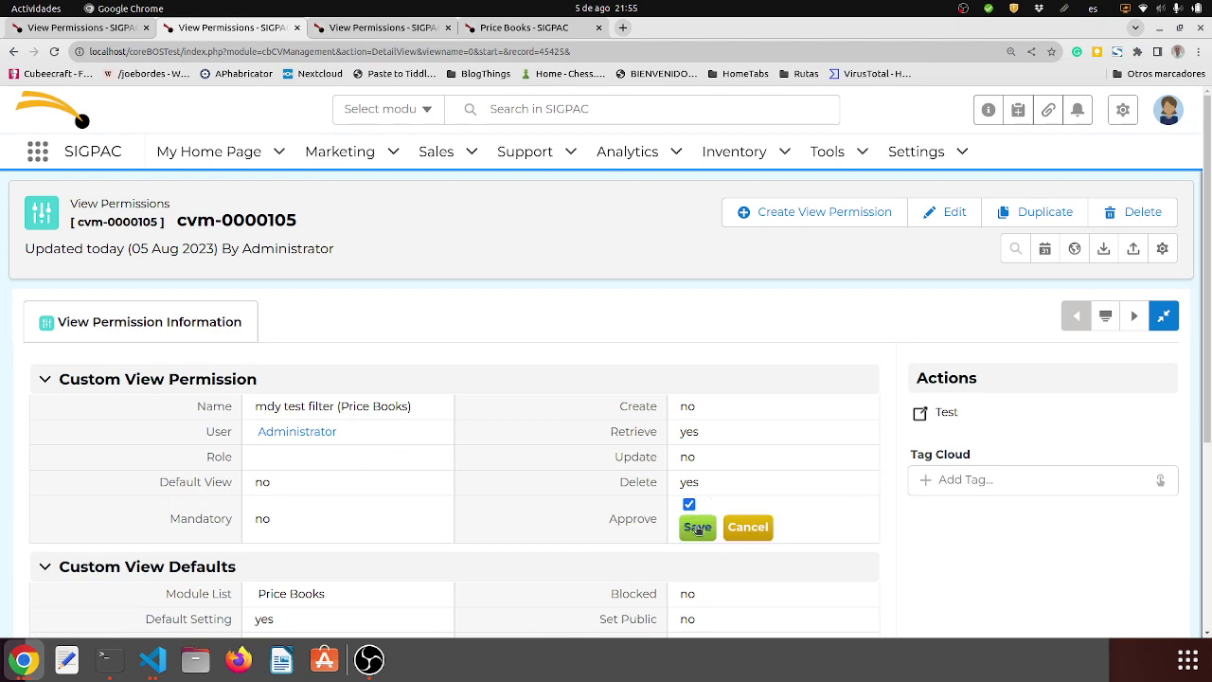
click(697, 528)
scroll(696, 532, down, 3)
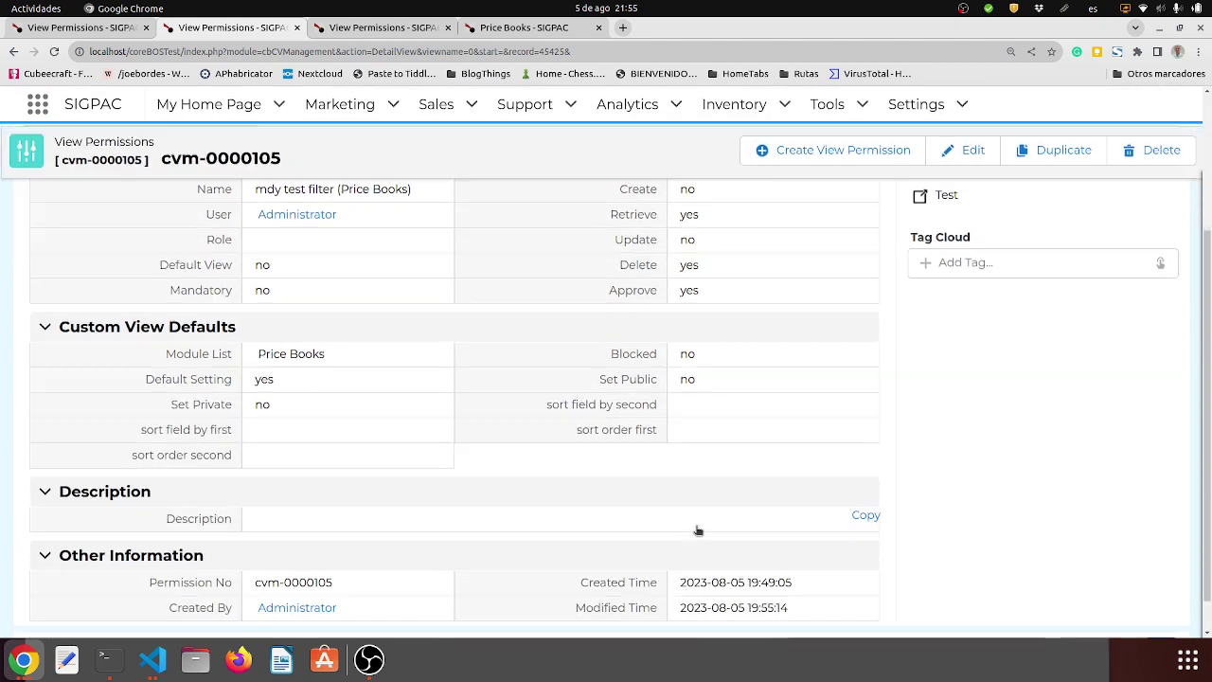
scroll(696, 531, up, 3)
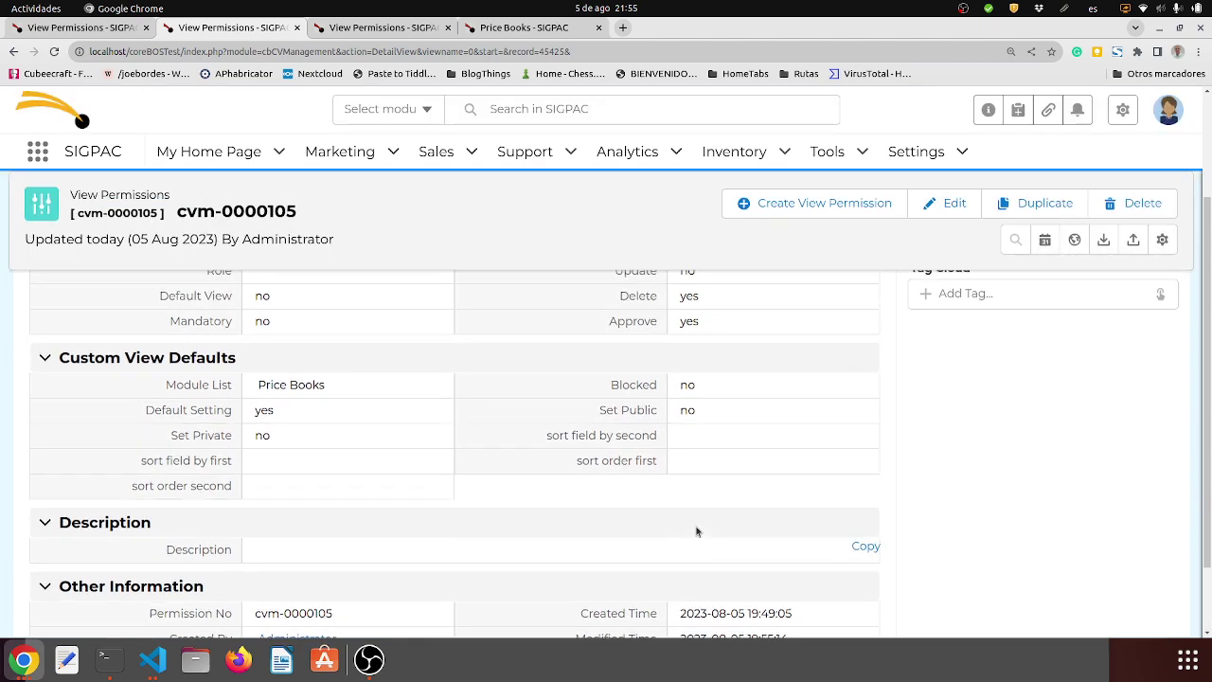
scroll(696, 530, down, 3)
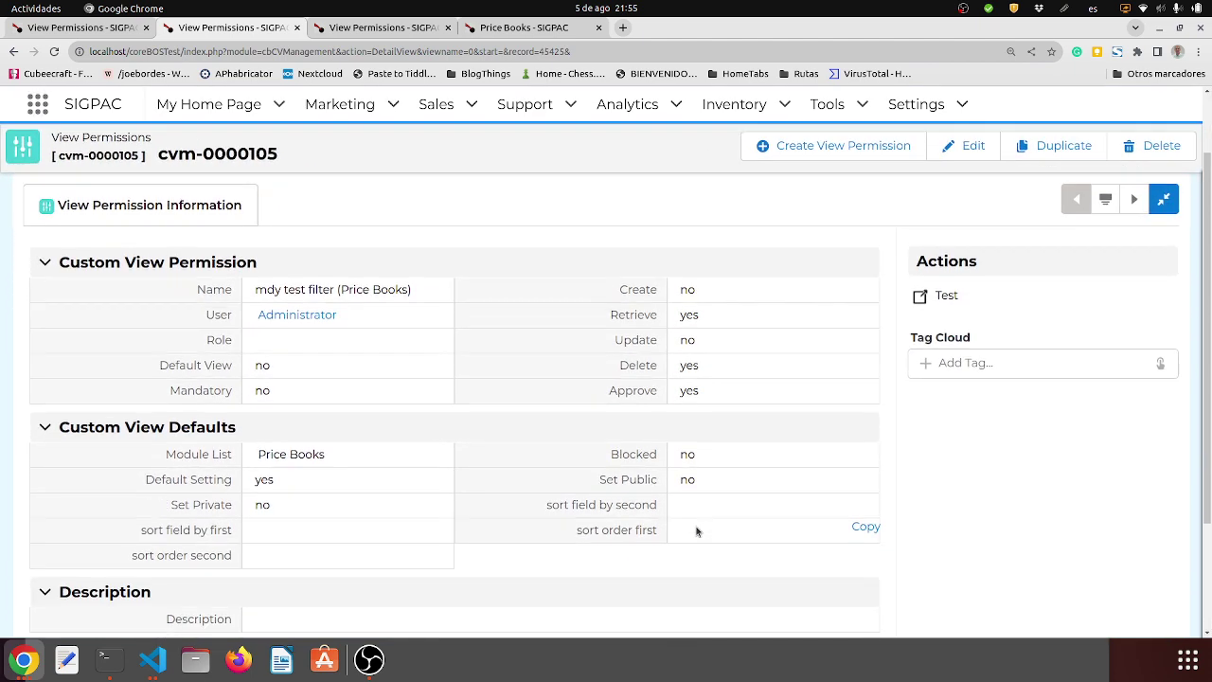
scroll(697, 531, down, 1)
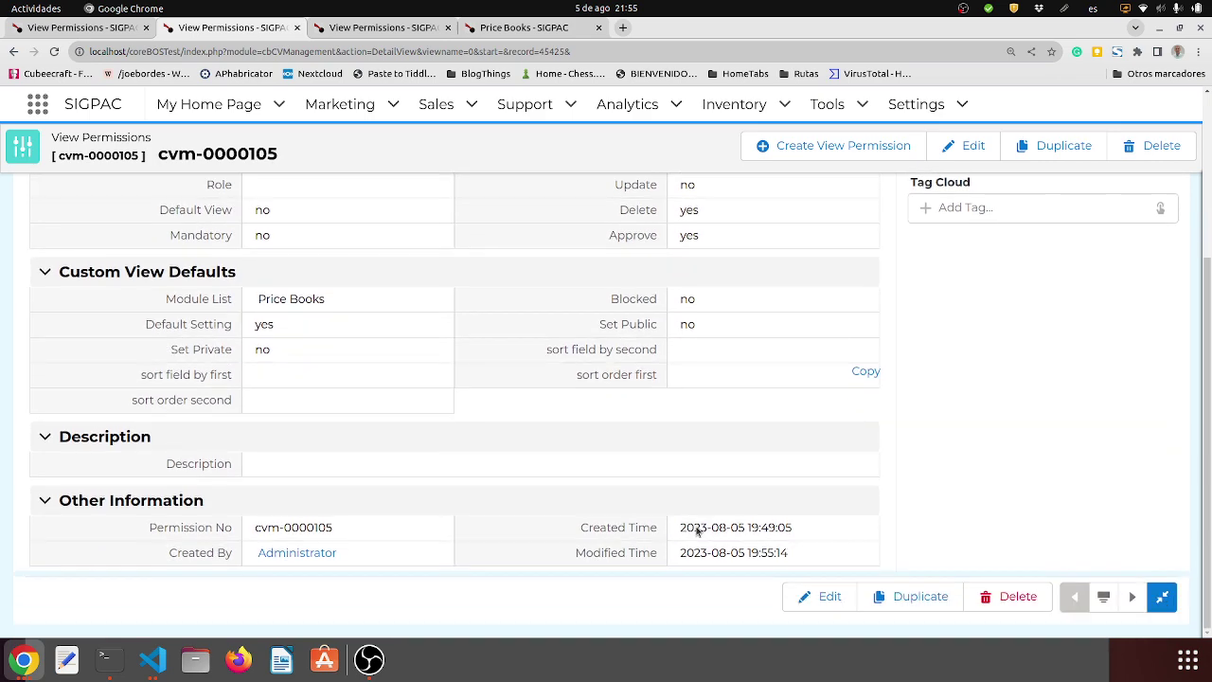
scroll(697, 530, up, 5)
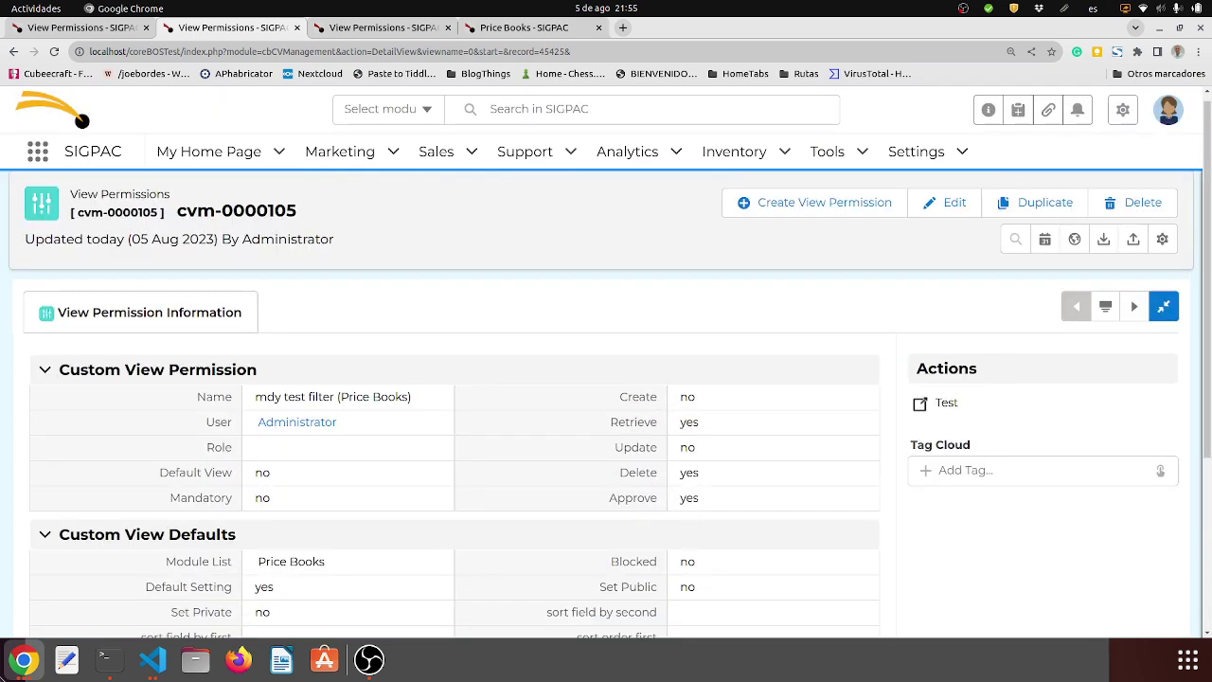
Step: Reload the non-administrator's Price Books list to check the filter actions, and return to the administrator's window
click(24, 660)
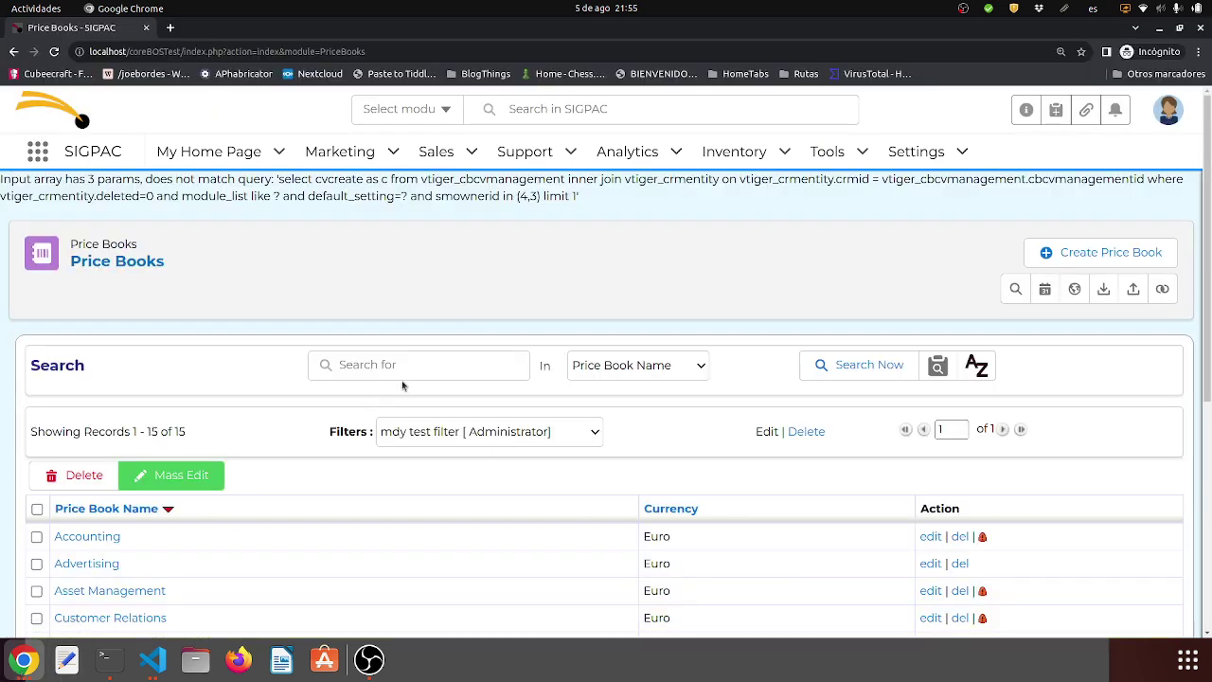
key(F5)
click(24, 660)
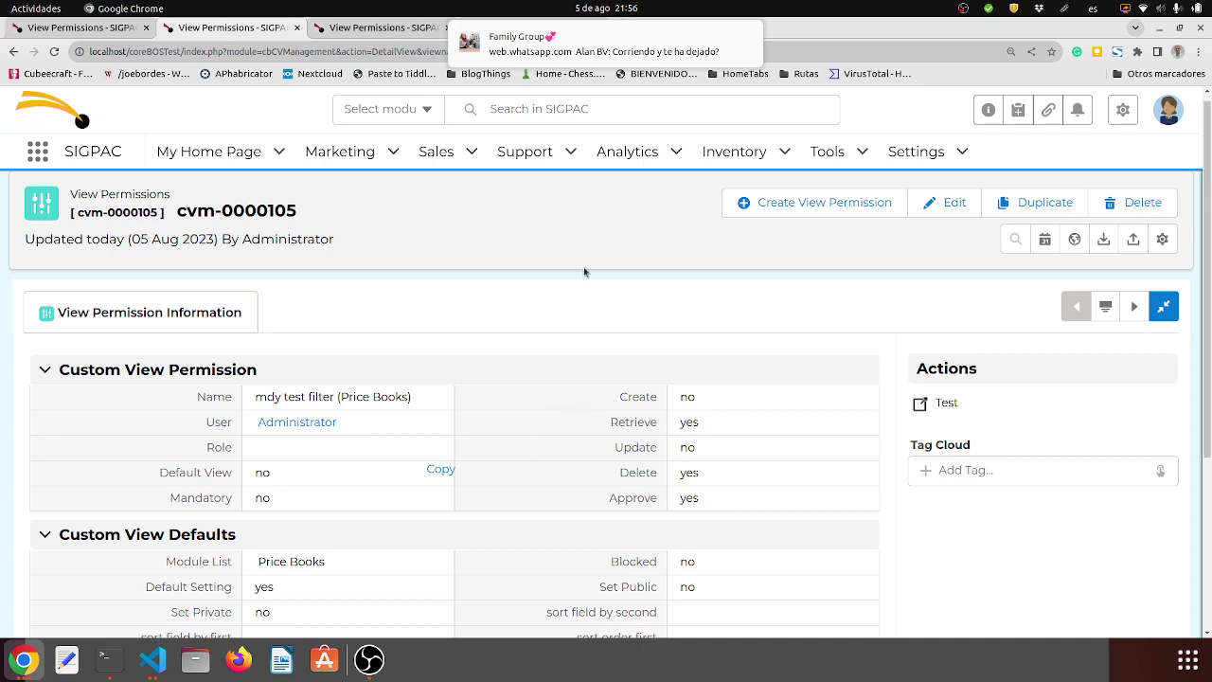
Step: Dismiss the chat notification and compare the settings of view permissions cvm-0000103 and cvm-0000105
mouse_move(745, 33)
click(748, 35)
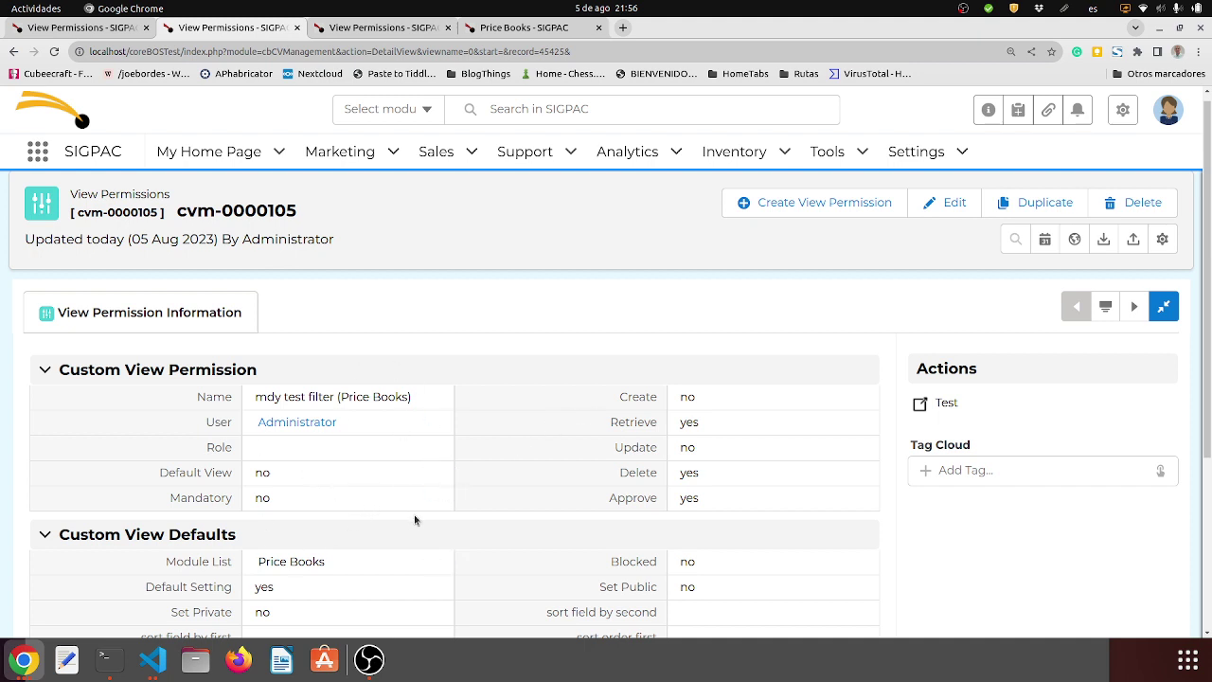
click(95, 28)
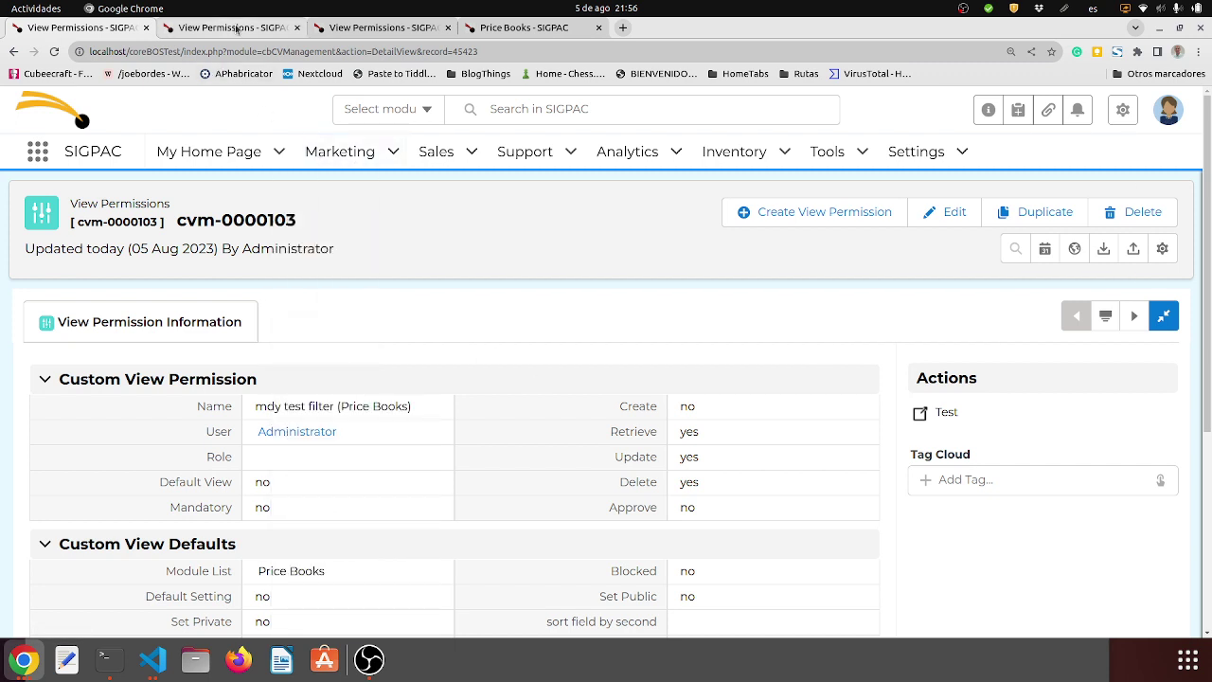
click(234, 29)
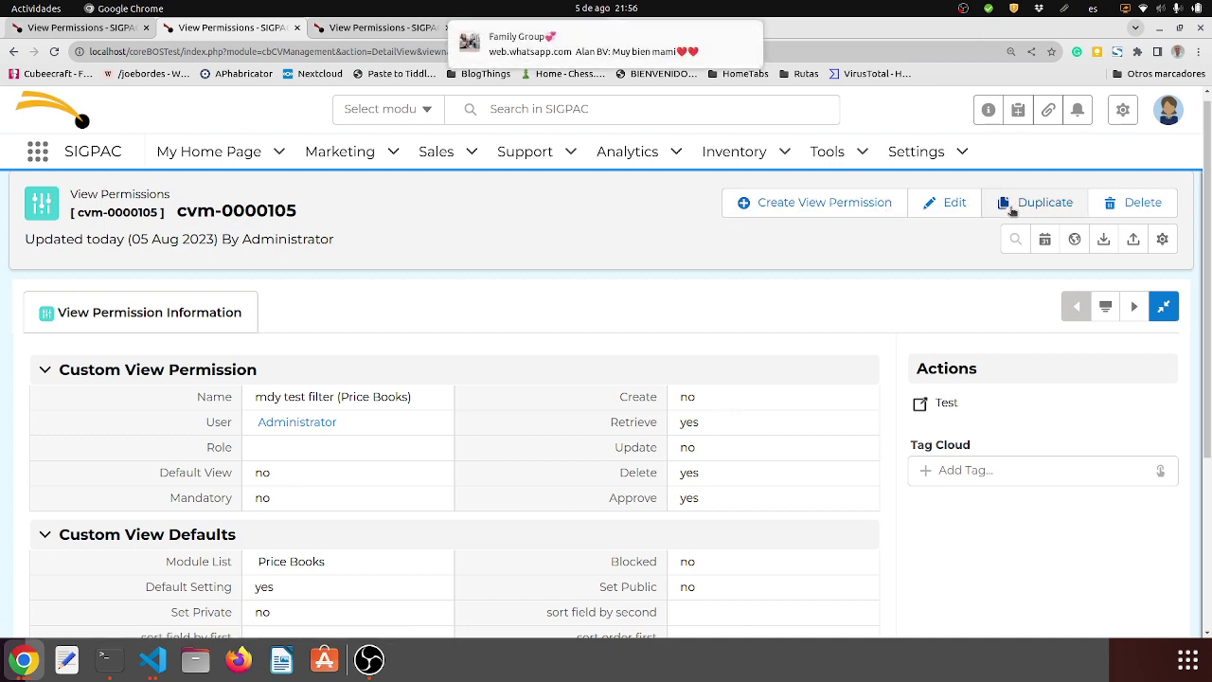
Step: Duplicate view permission cvm-0000105 and set the copy's name to All (Price Books)
click(749, 36)
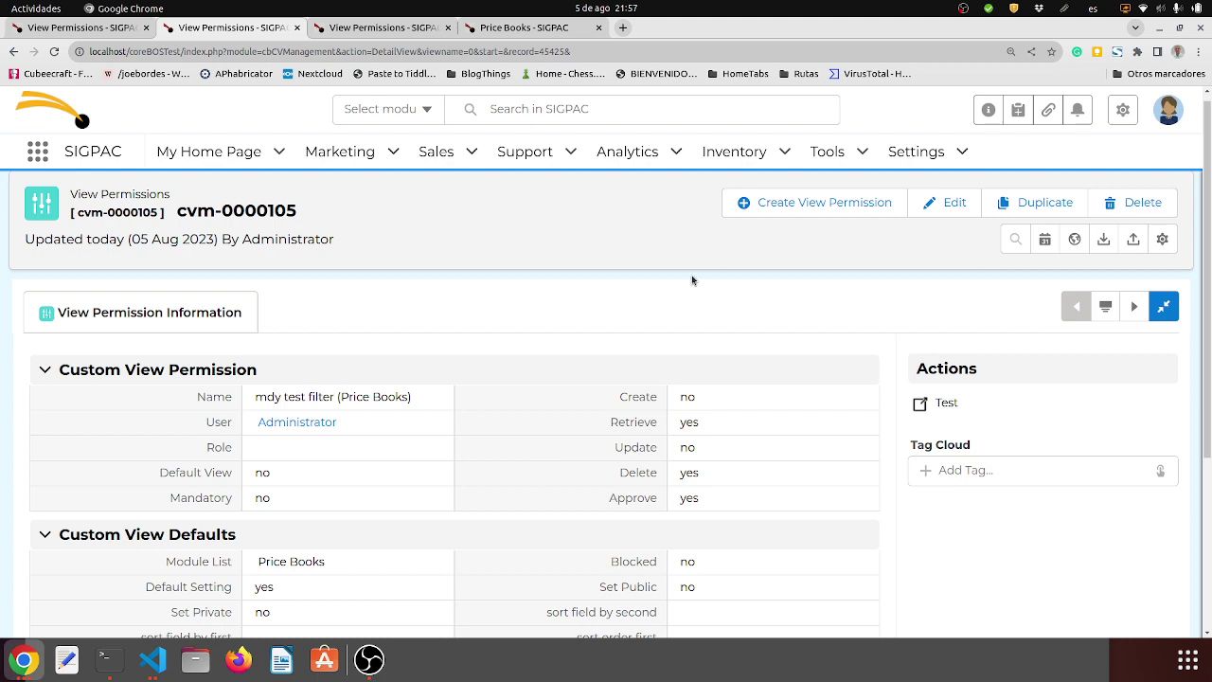
click(1036, 202)
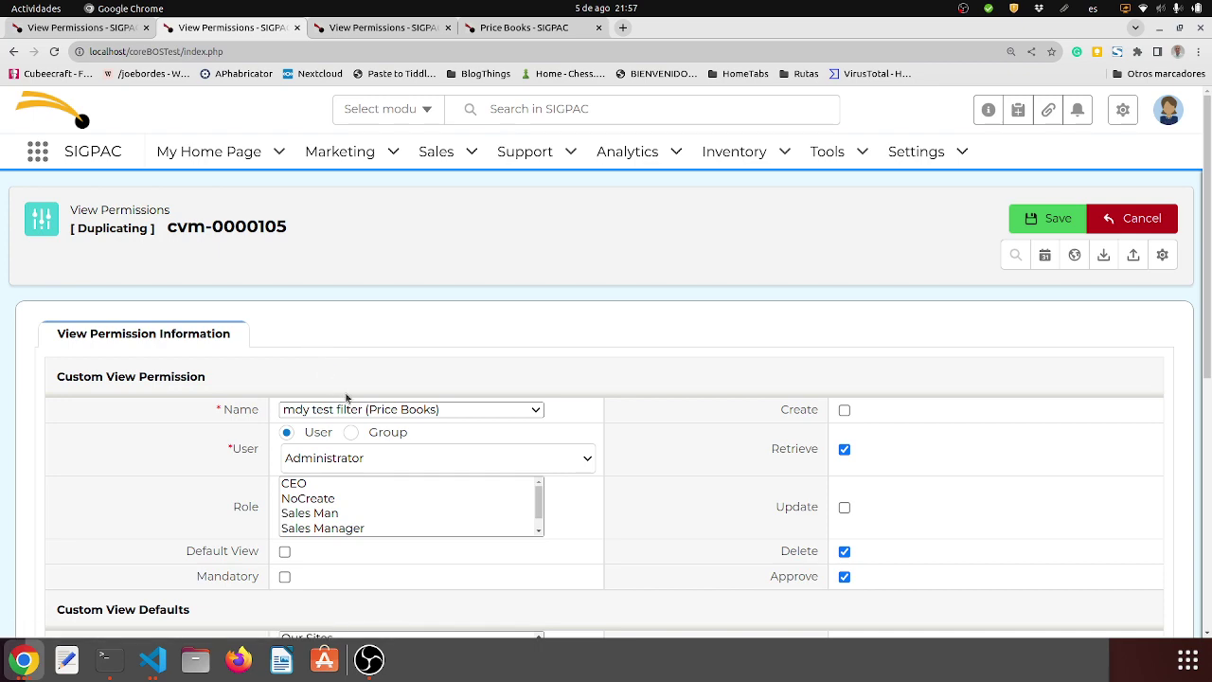
click(364, 409)
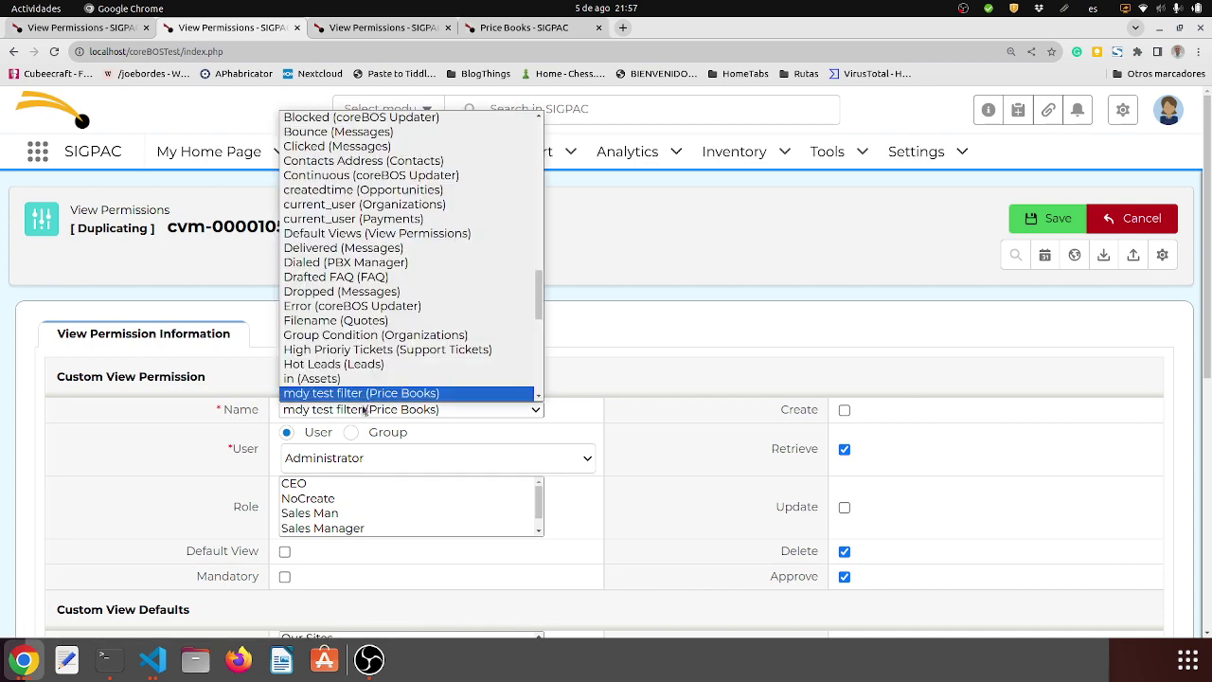
scroll(360, 339, up, 5)
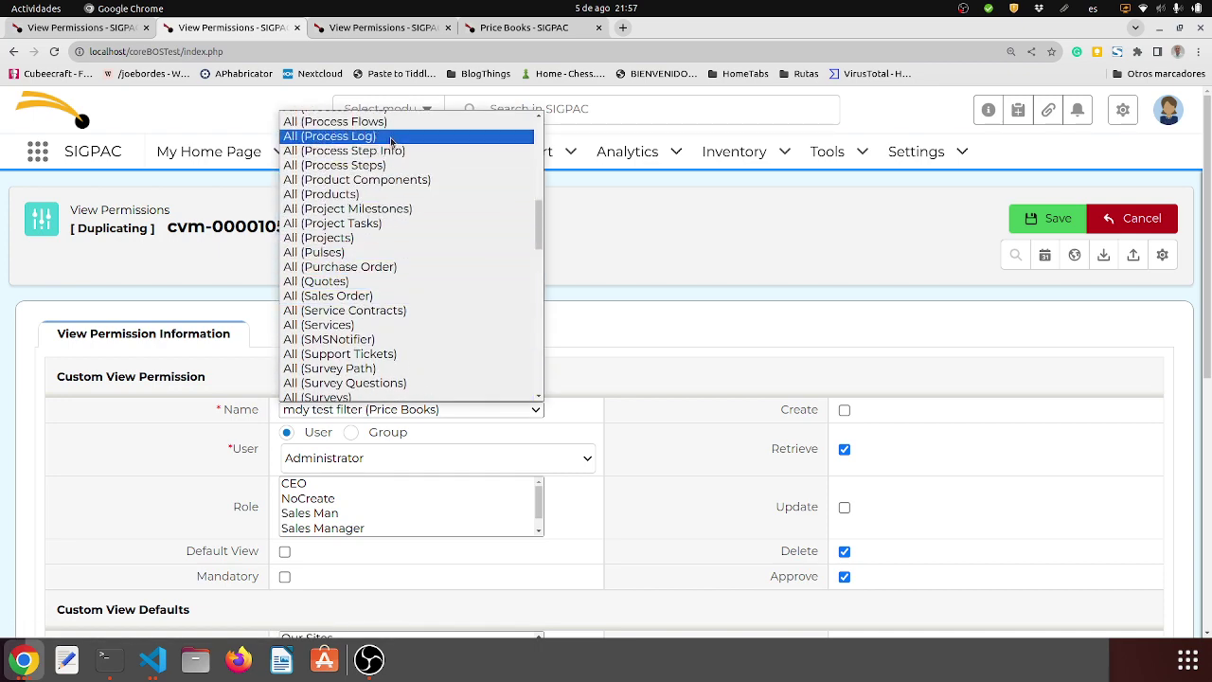
scroll(391, 141, up, 2)
scroll(392, 140, up, 5)
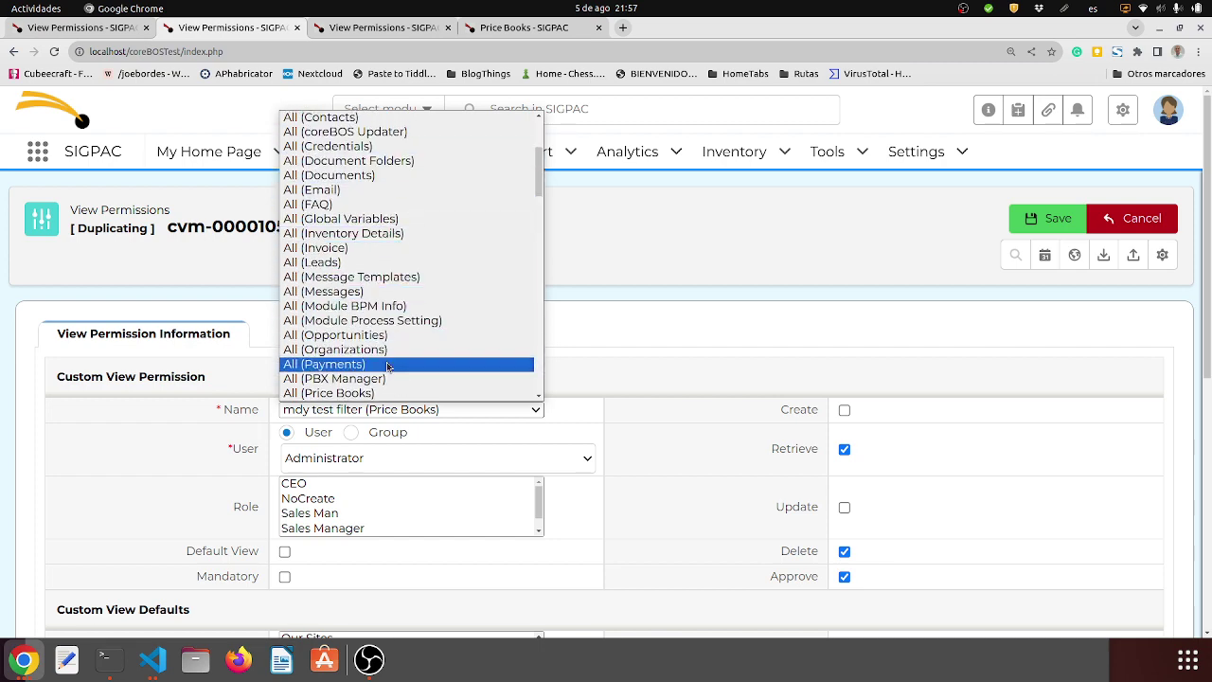
click(388, 392)
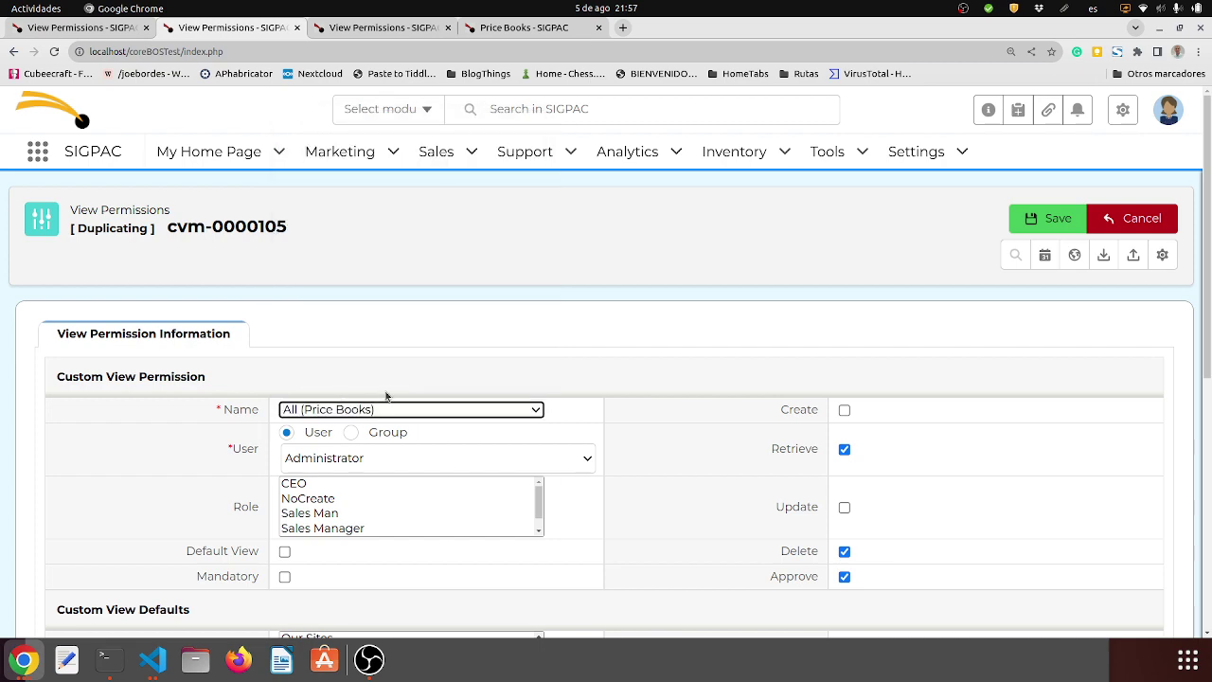
Step: Turn off Retrieve, Delete and Approve on the duplicated permission and set its user to cbTest testmdy
scroll(496, 344, down, 4)
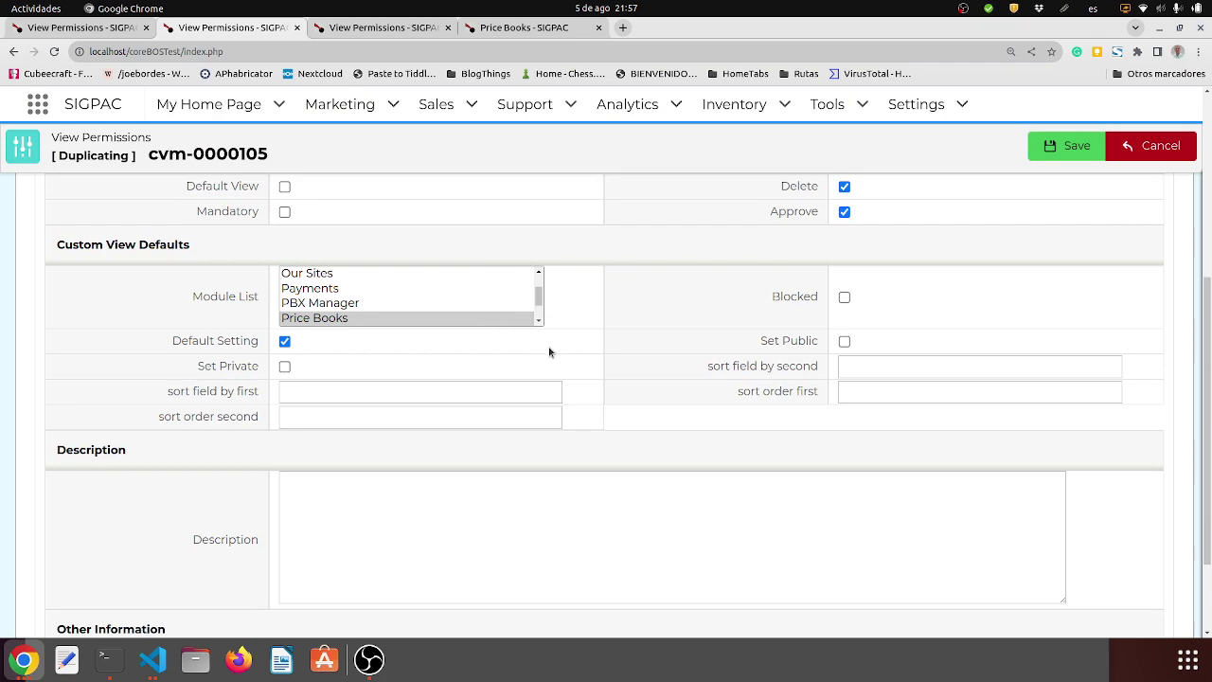
scroll(557, 352, up, 3)
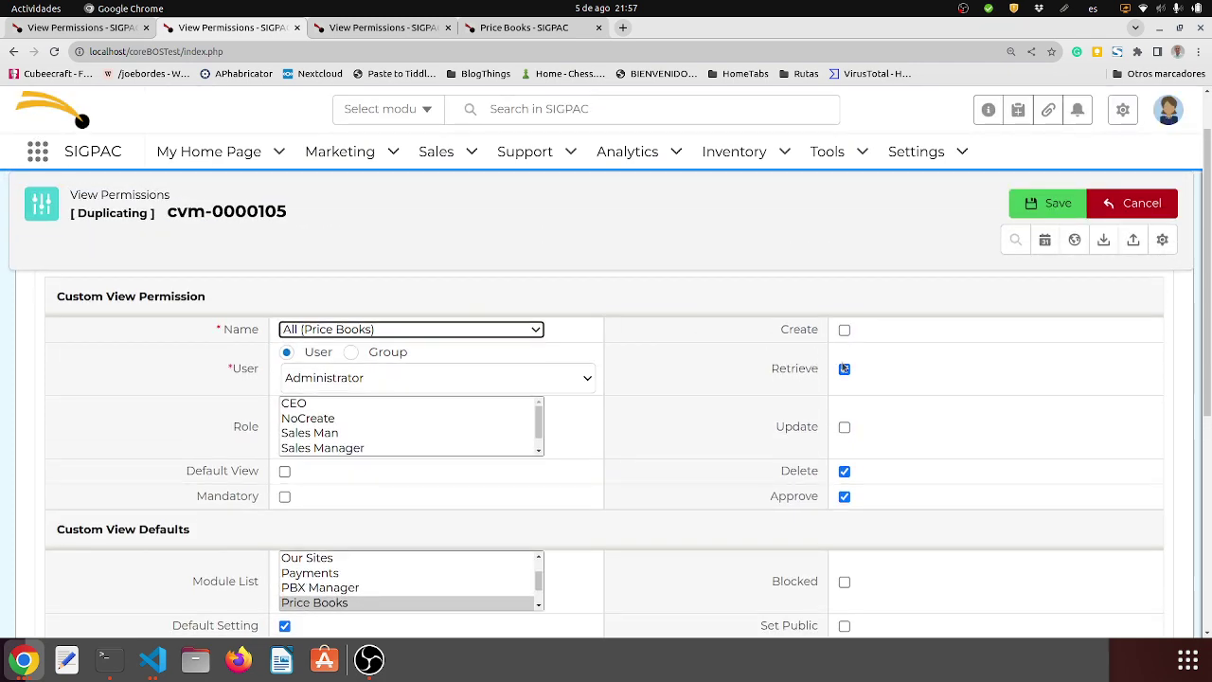
click(844, 371)
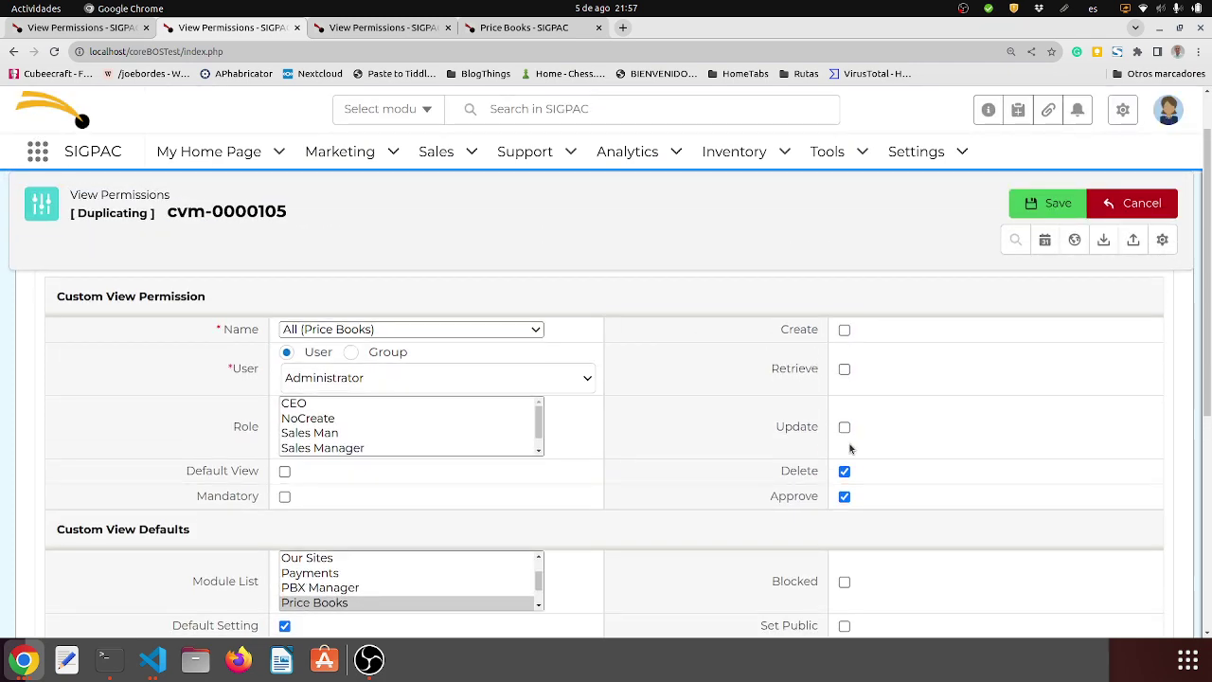
click(844, 496)
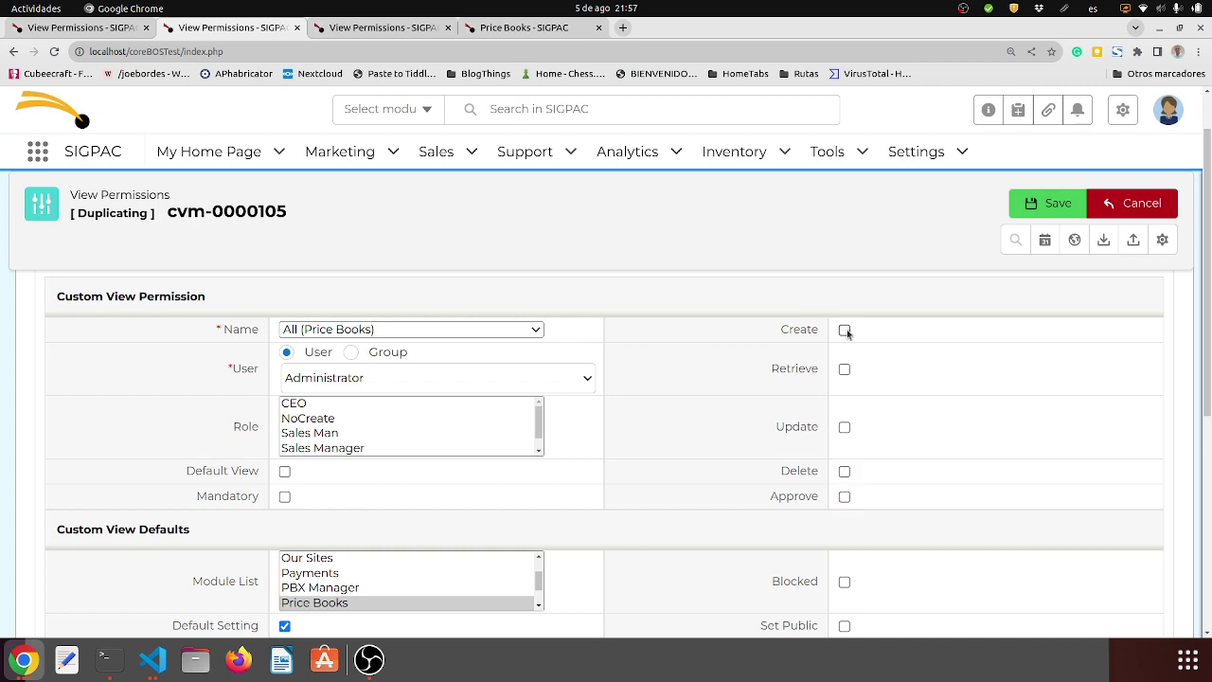
click(413, 377)
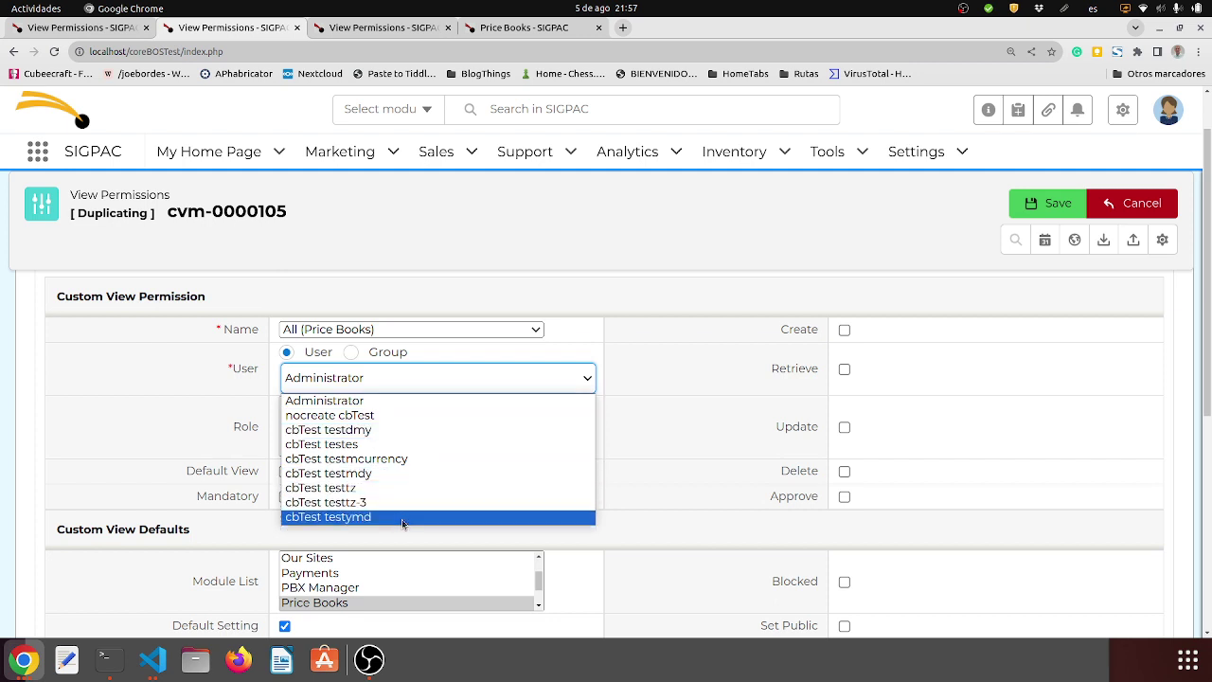
click(391, 476)
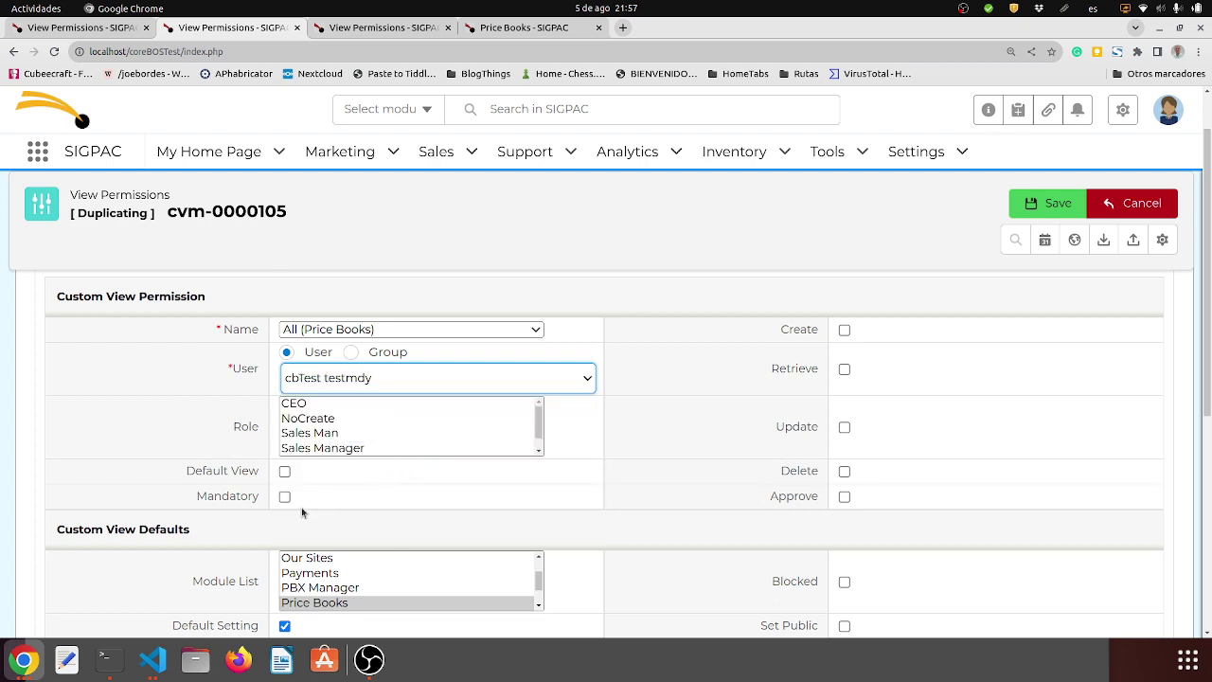
Step: Review the default settings of the duplicated All (Price Books) view permission and save the record
scroll(243, 563, down, 4)
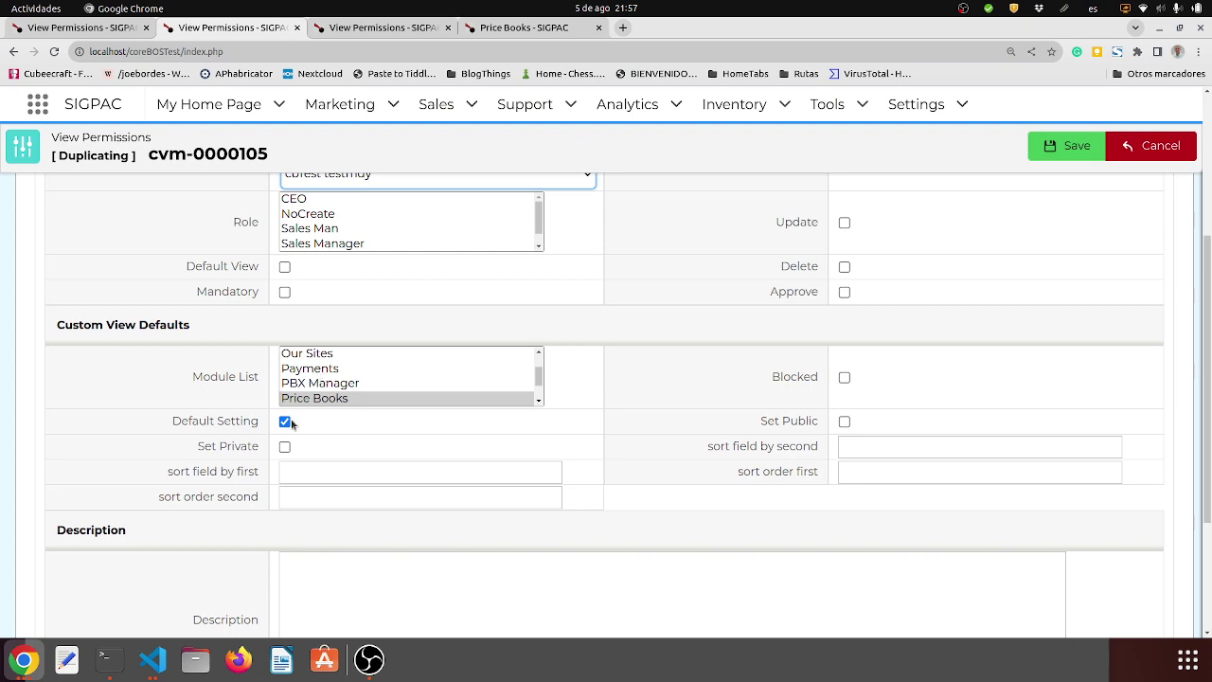
scroll(780, 220, up, 5)
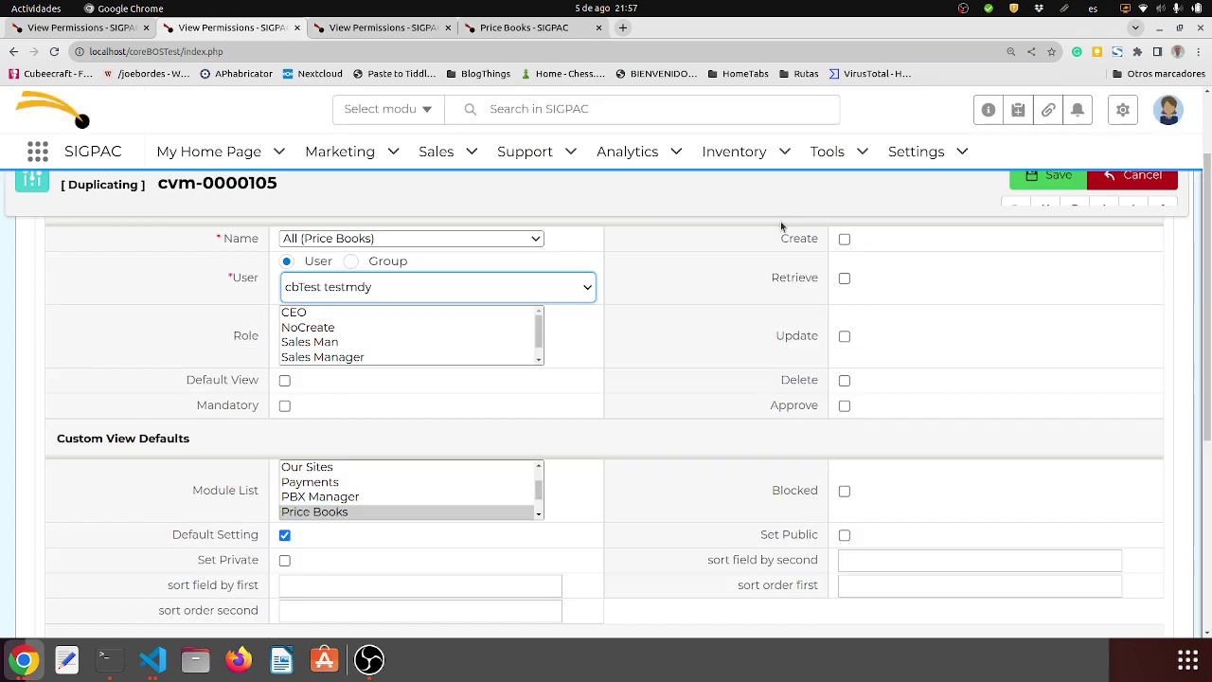
click(1037, 225)
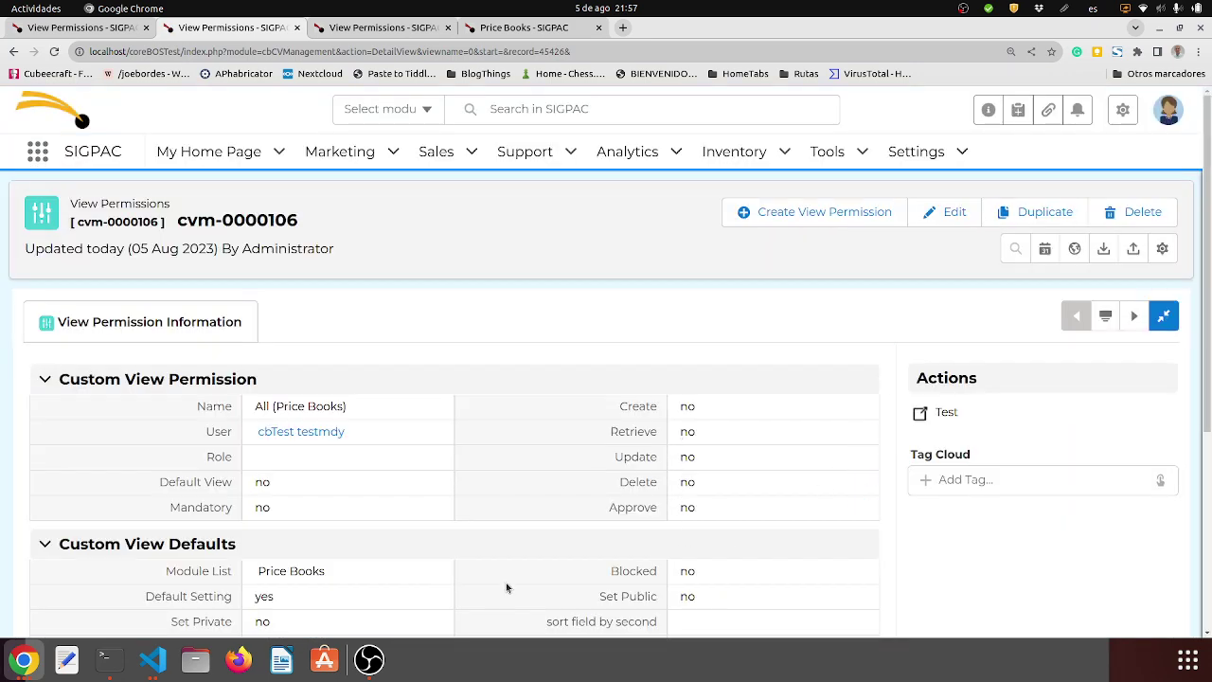
Step: Reload the non-administrator's Price Books list to check the filter actions, dismiss the chat notification and return to the administrator's window
click(24, 660)
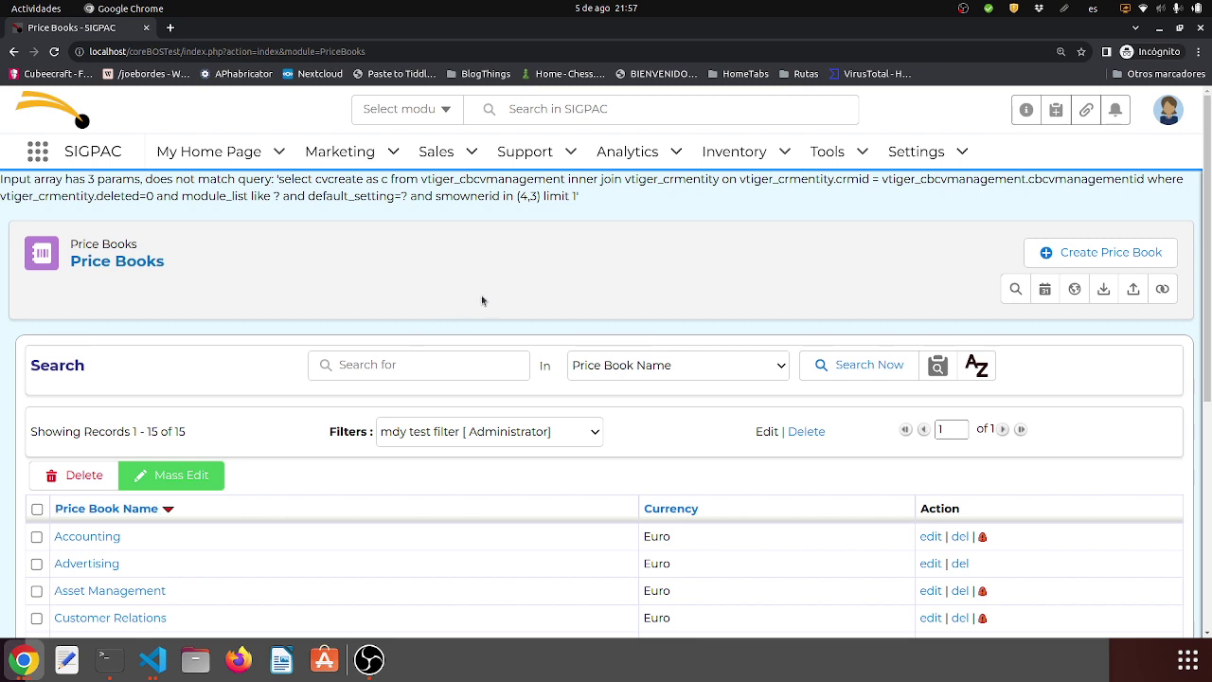
key(F5)
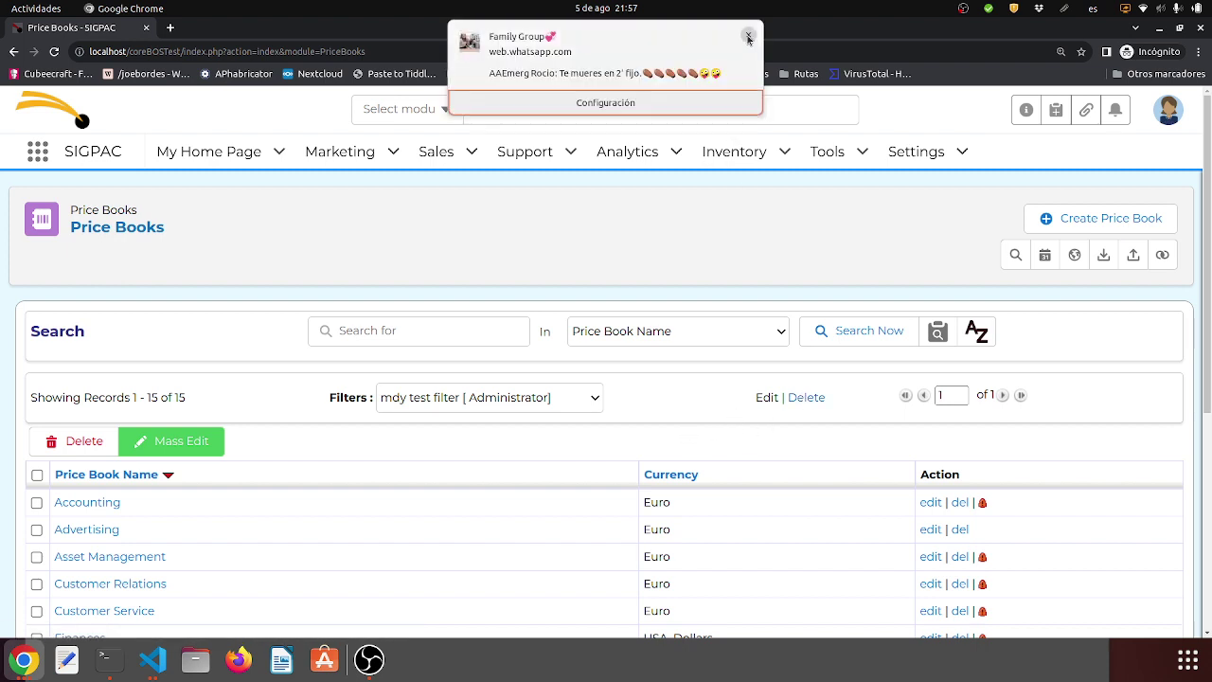
click(747, 39)
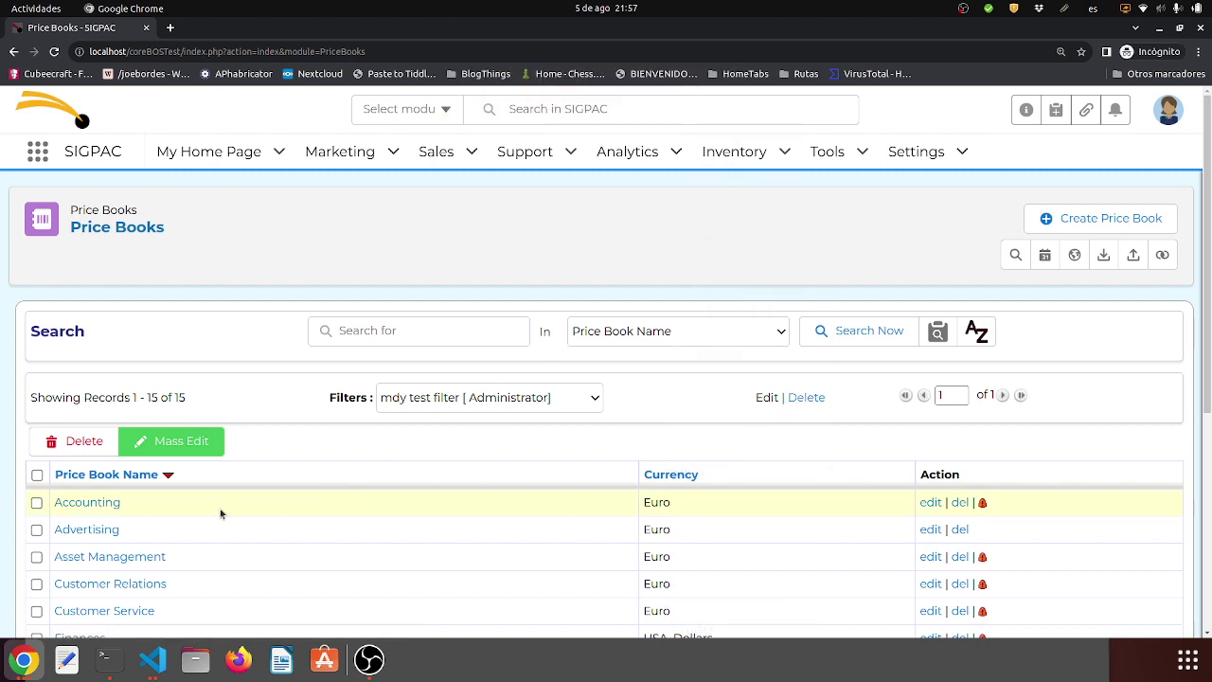
click(23, 660)
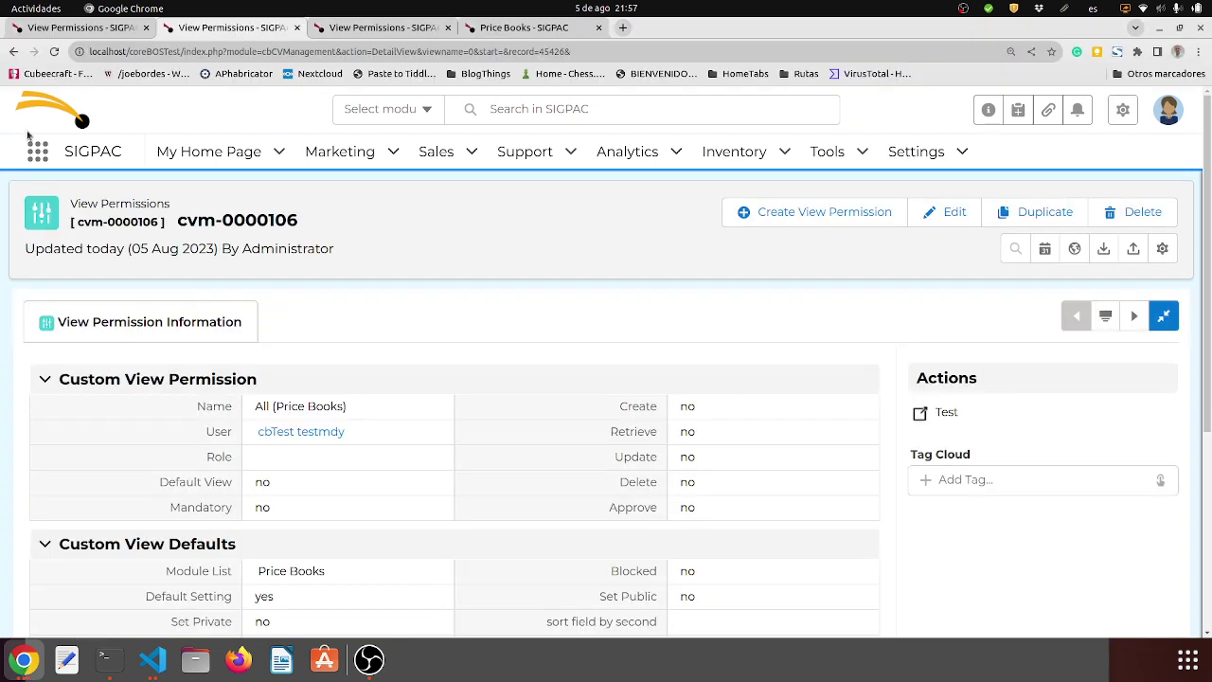
Step: Go to the last page of the View Permissions list and inspect records cvm-0000106 and cvm-0000105
click(83, 28)
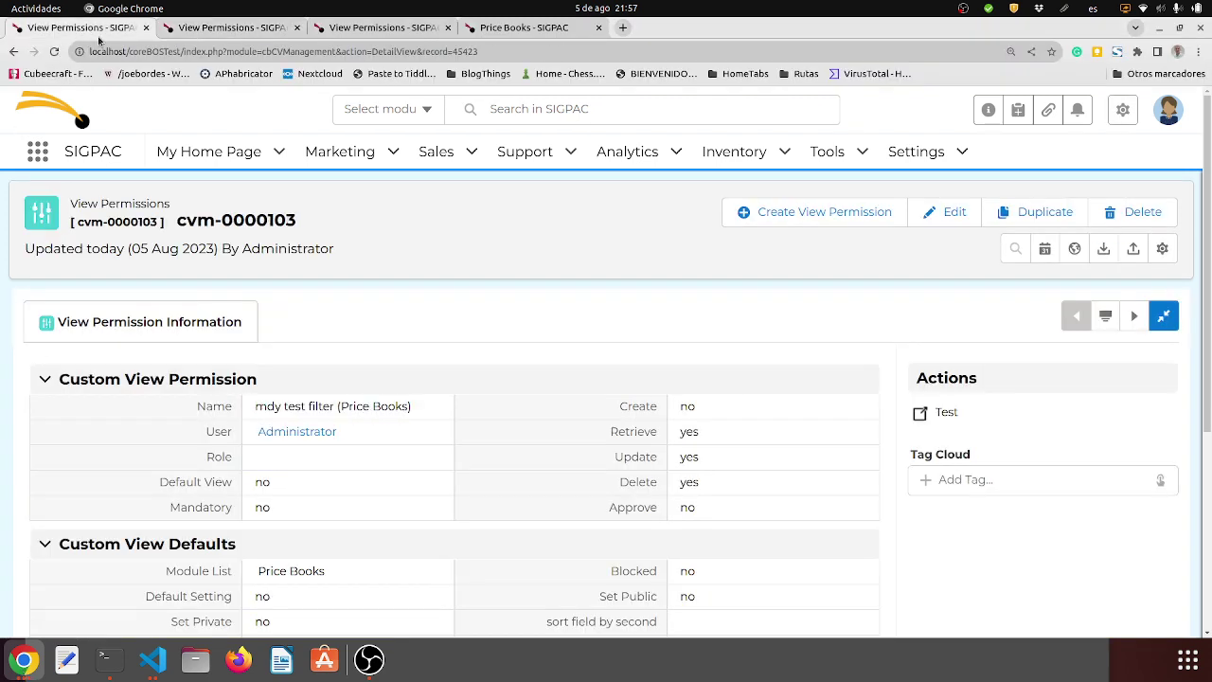
click(54, 215)
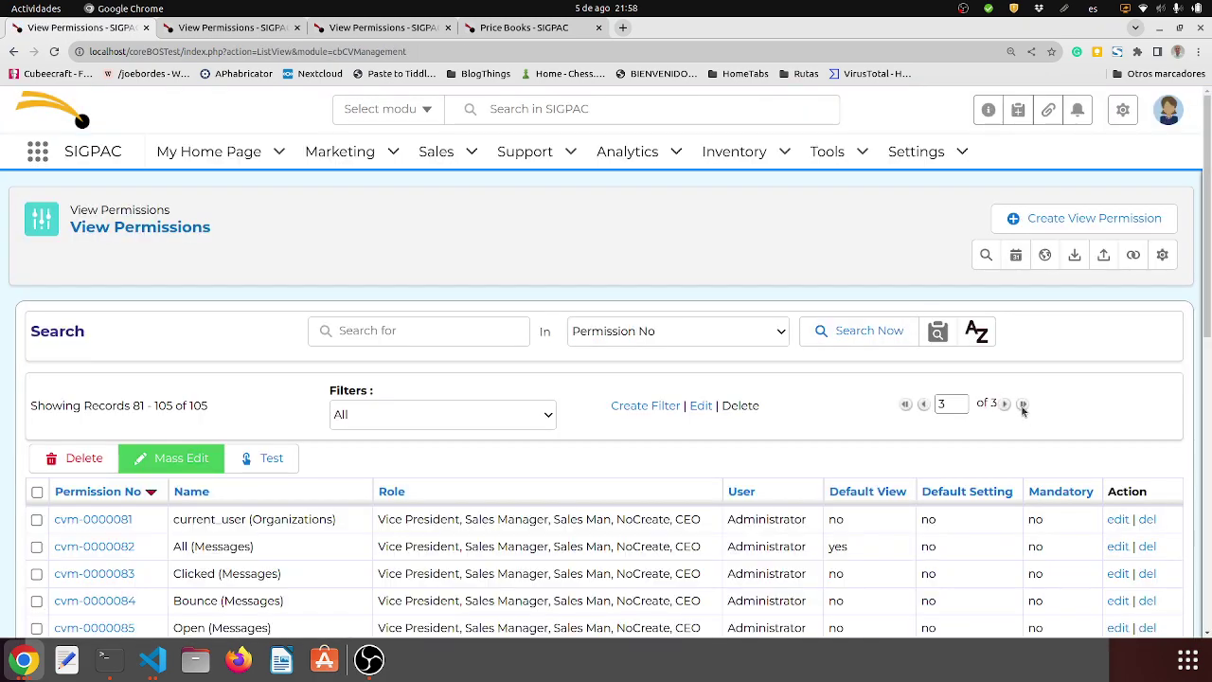
scroll(611, 521, down, 6)
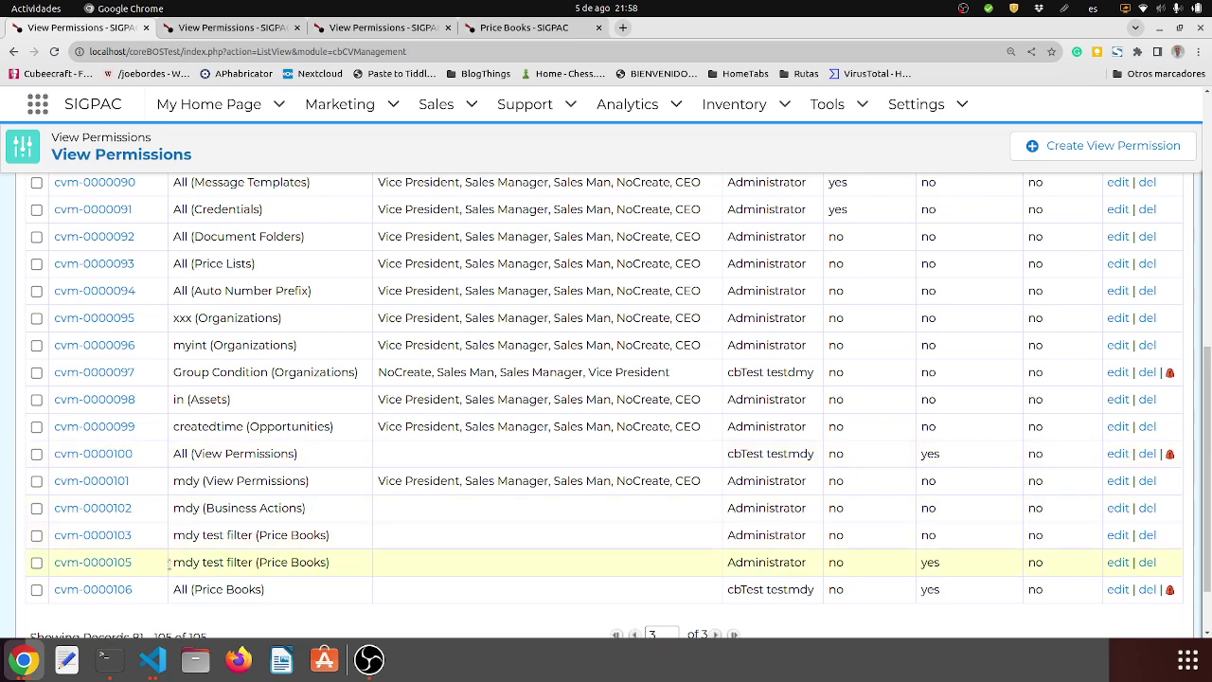
click(98, 592)
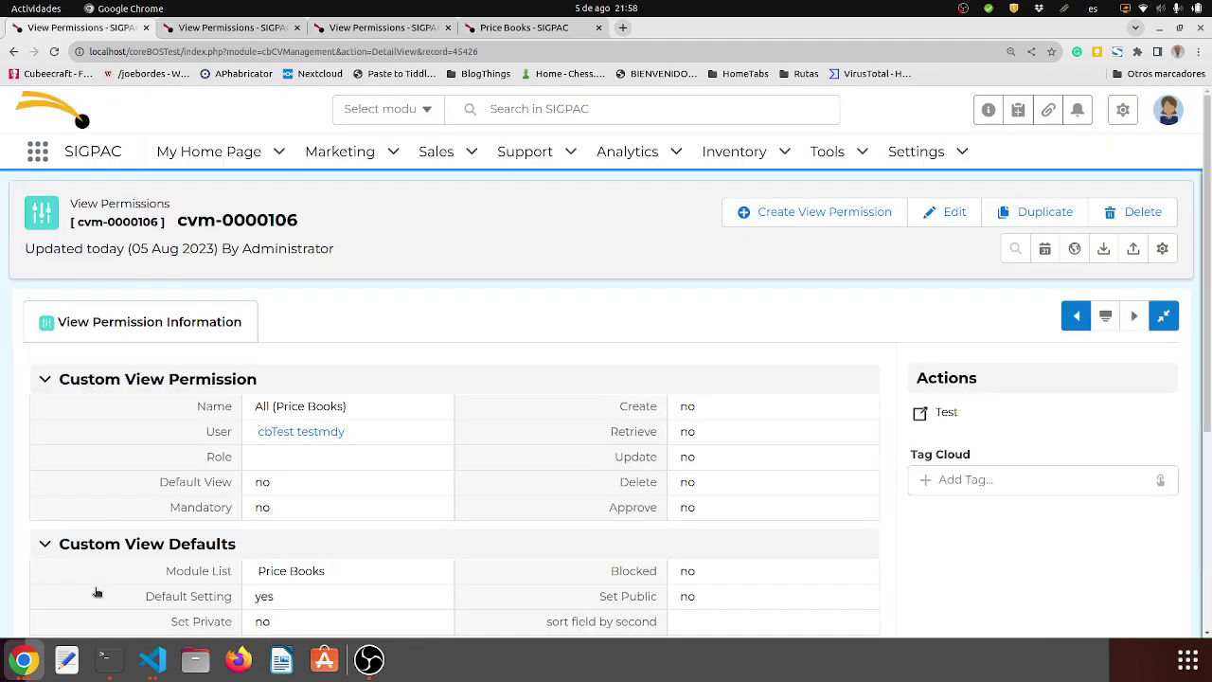
click(13, 51)
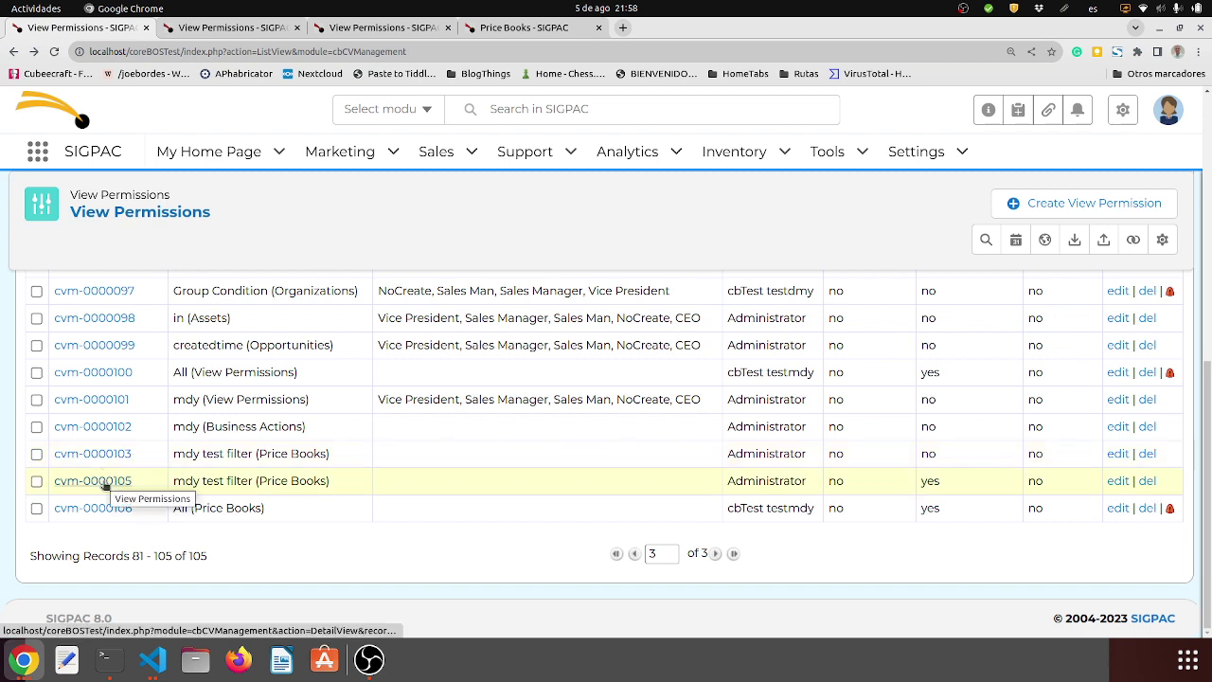
click(105, 484)
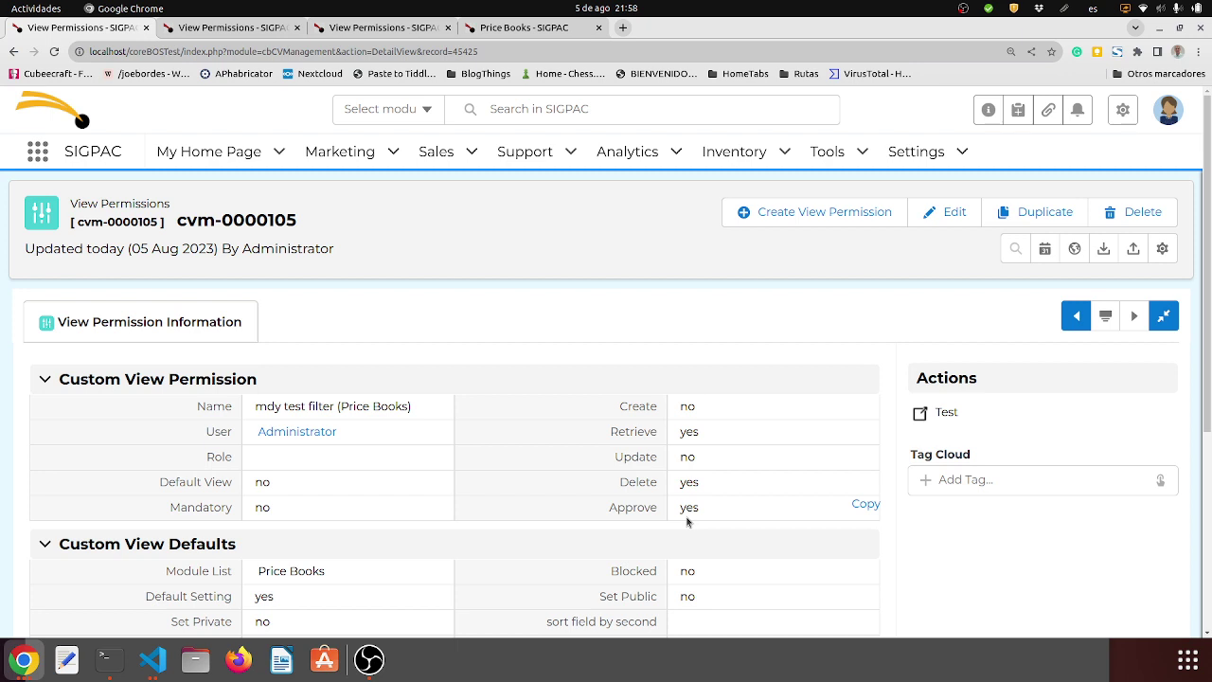
Step: Compare the user and permission settings of cvm-0000106 with those of cvm-0000105
click(202, 27)
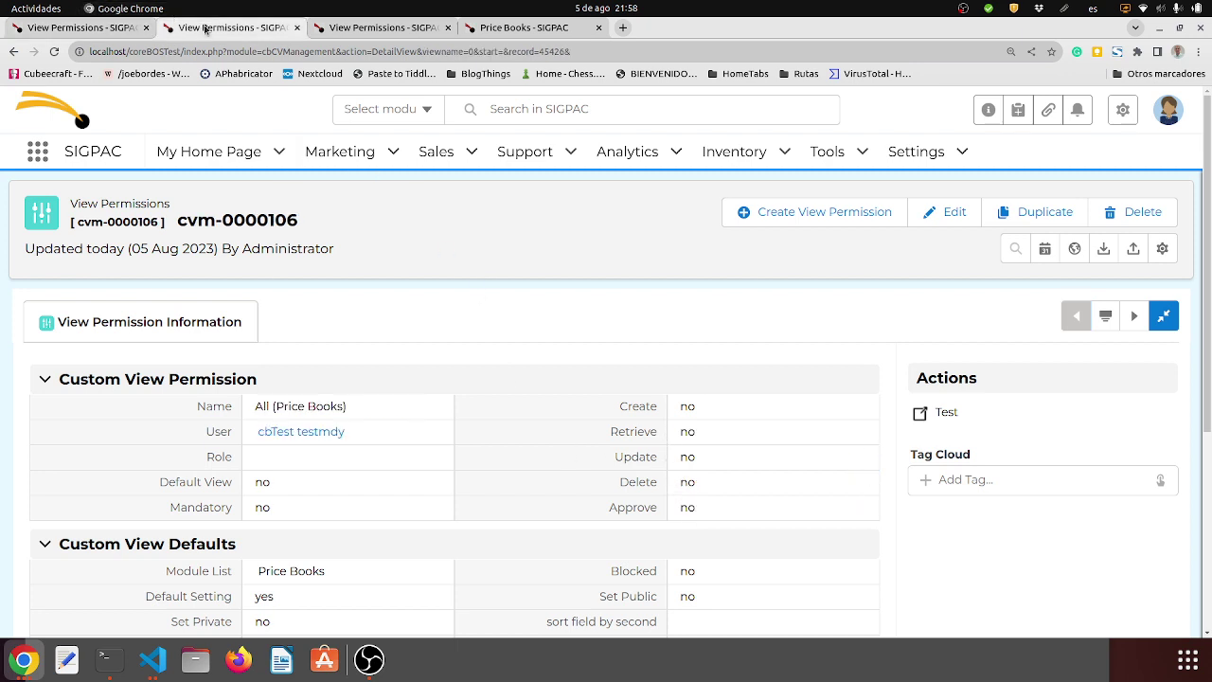
click(344, 30)
click(263, 28)
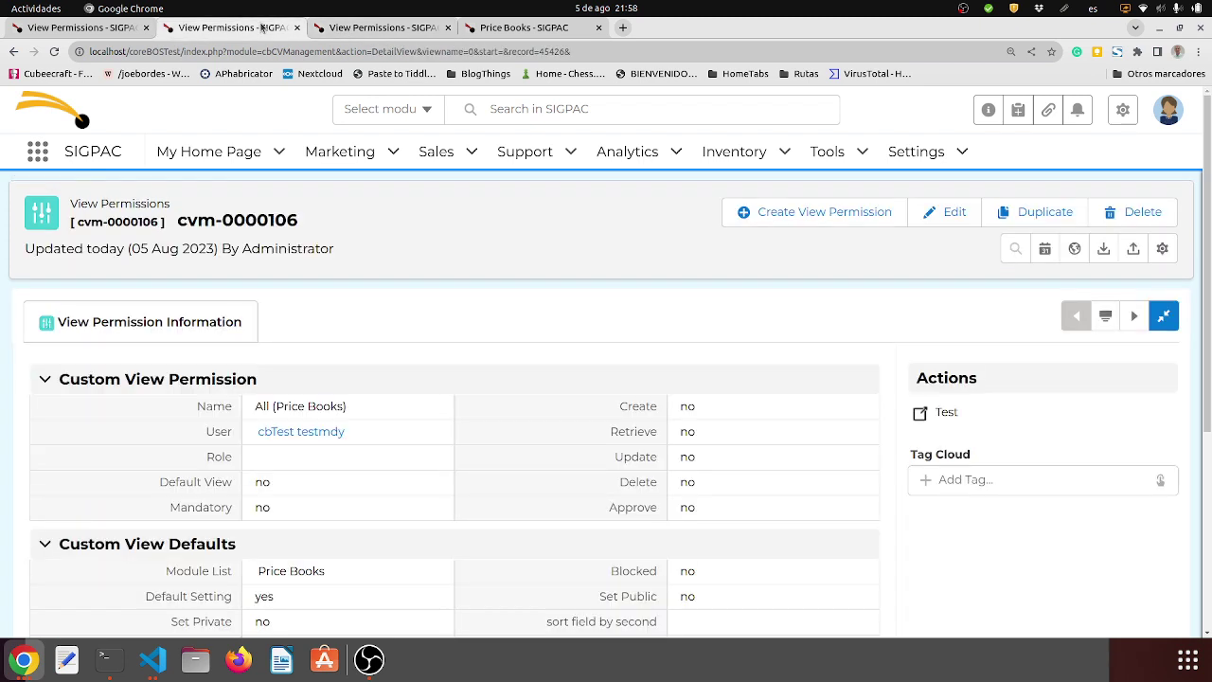
mouse_move(361, 442)
click(111, 26)
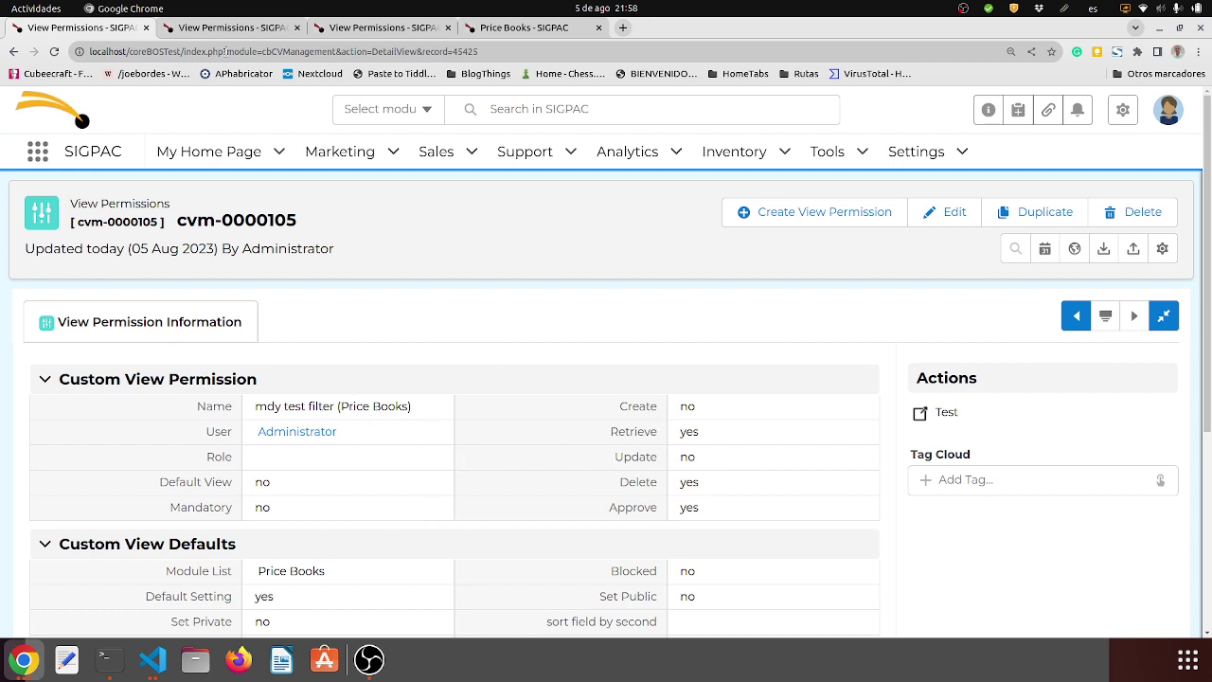
click(230, 29)
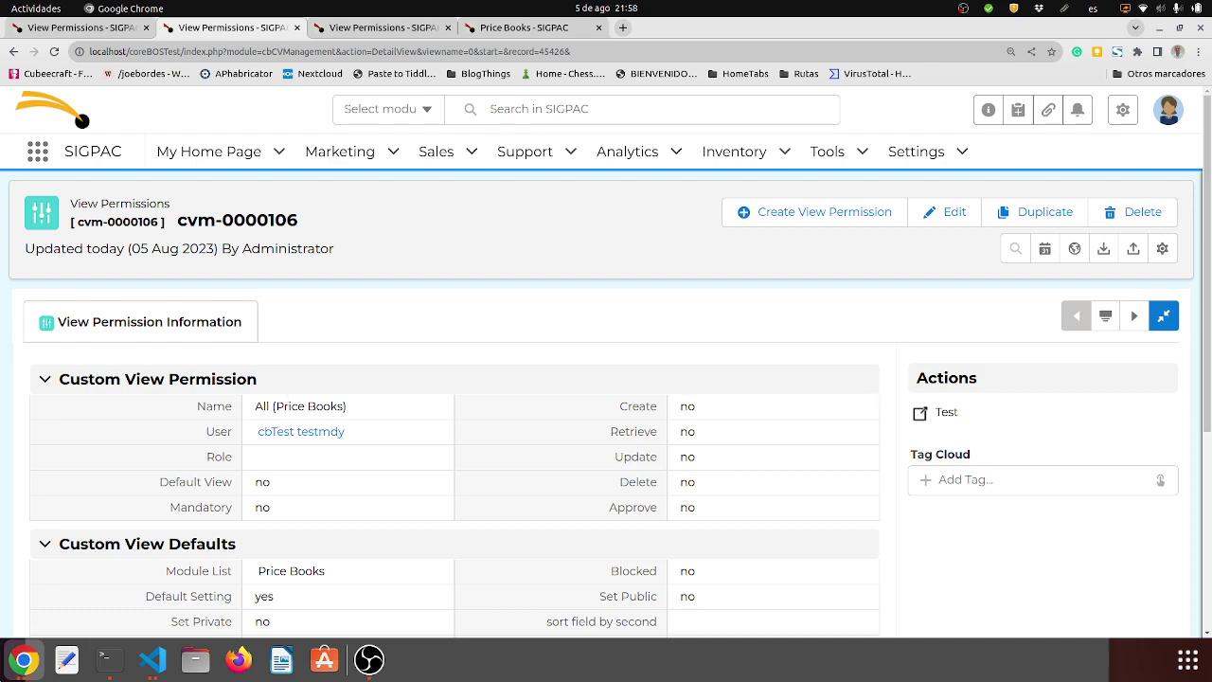
Step: Examine the filter actions on the non-administrator's Price Books list and return to view permission cvm-0000106
click(21, 670)
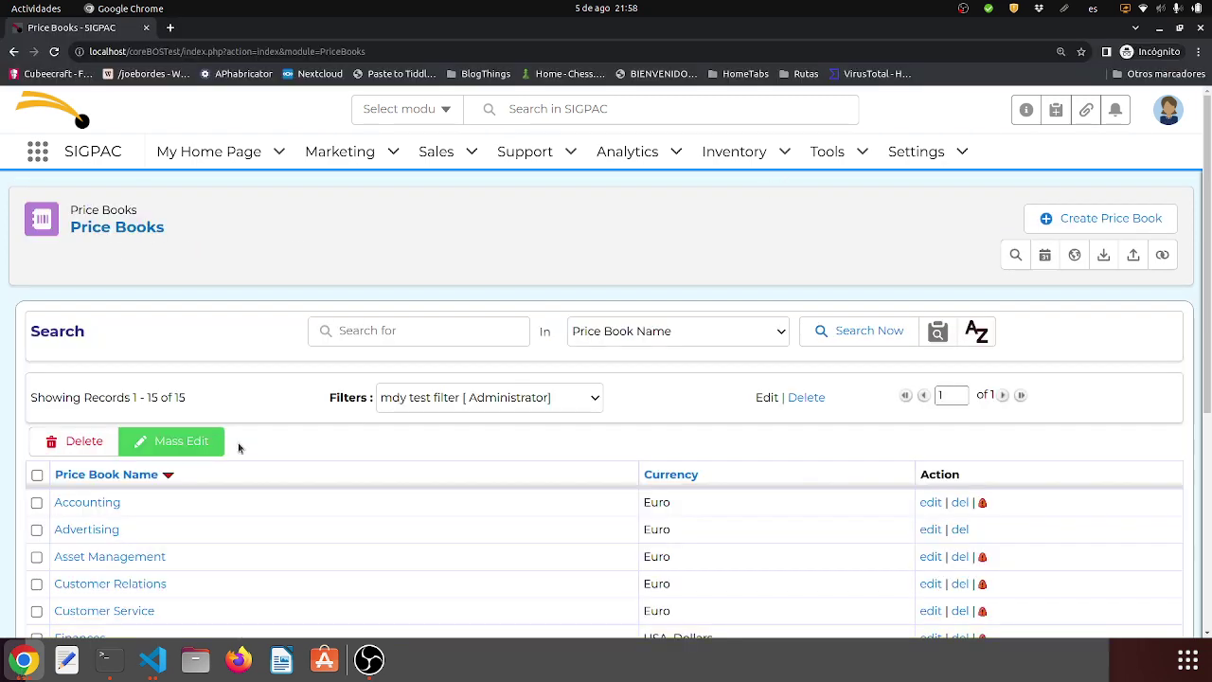
click(23, 663)
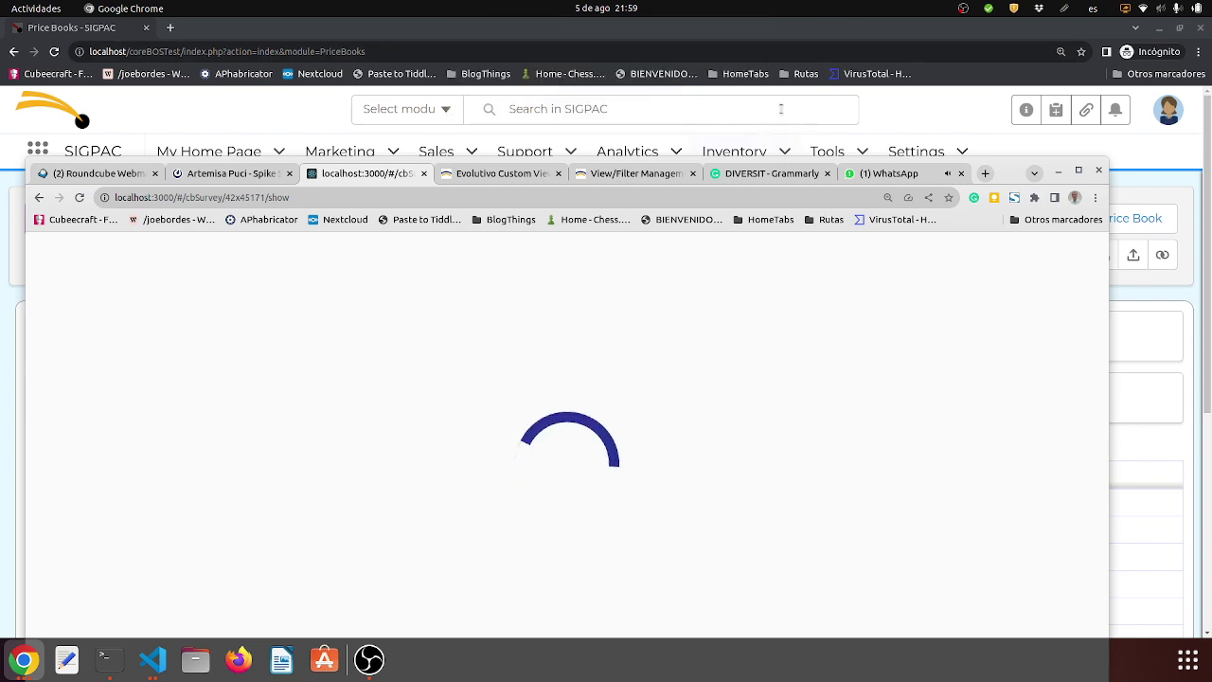
click(871, 114)
mouse_move(827, 151)
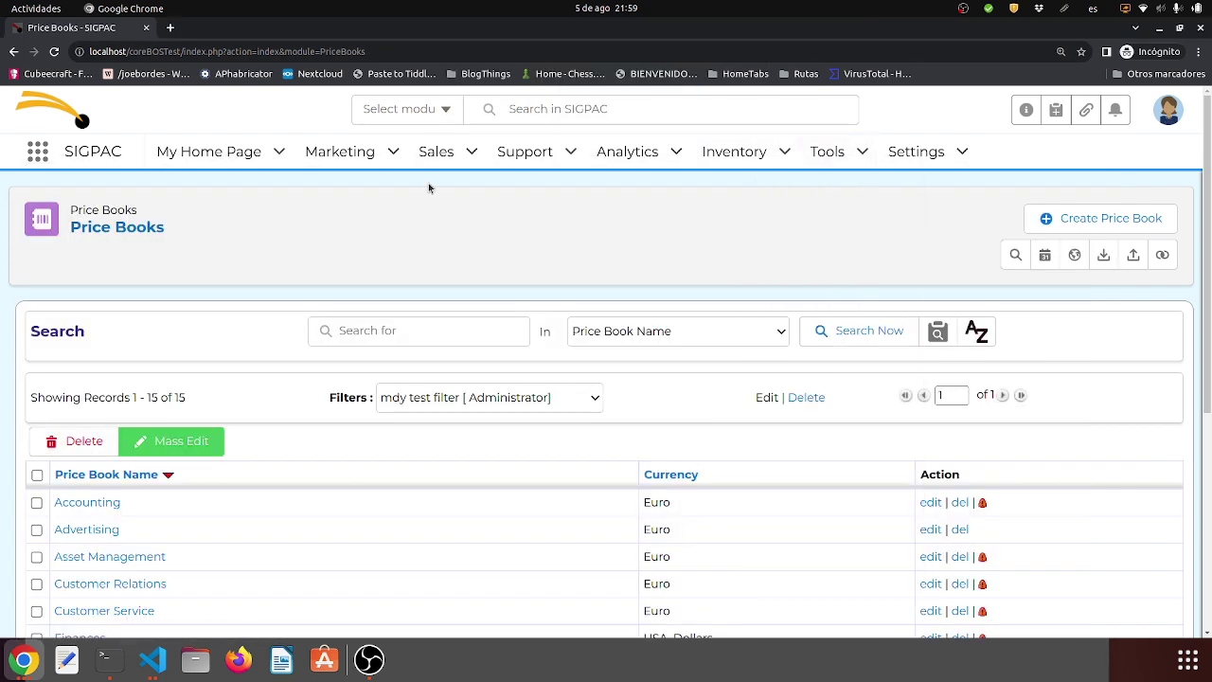
click(22, 662)
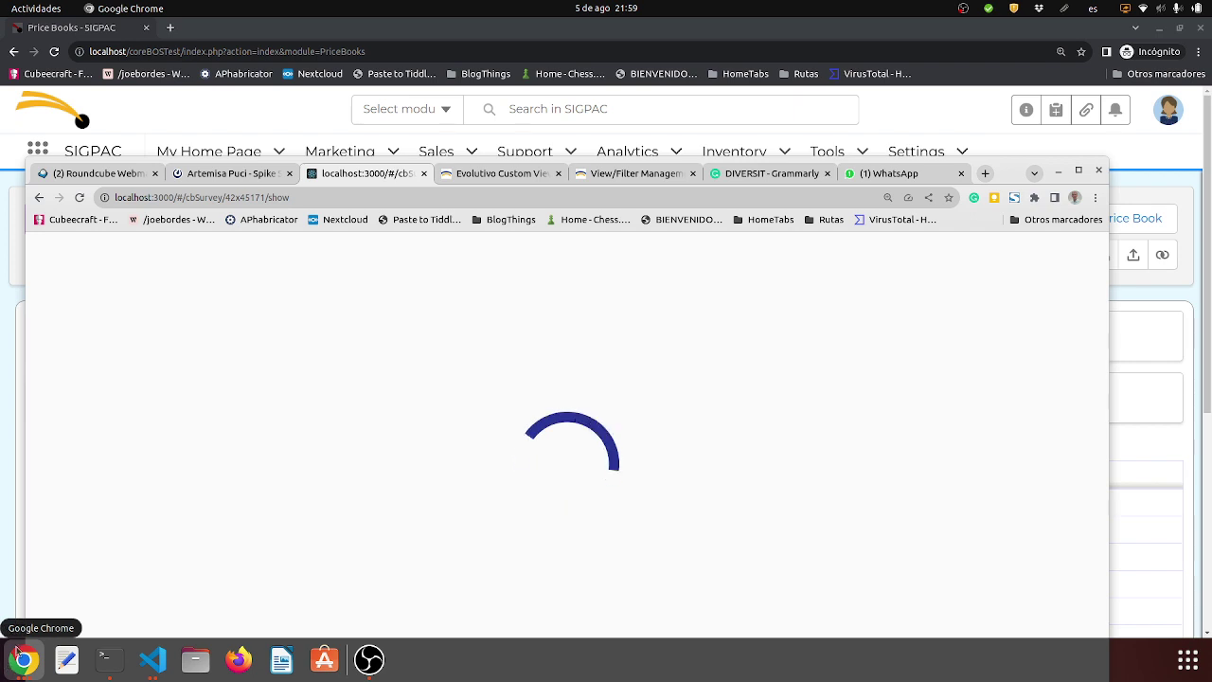
click(24, 663)
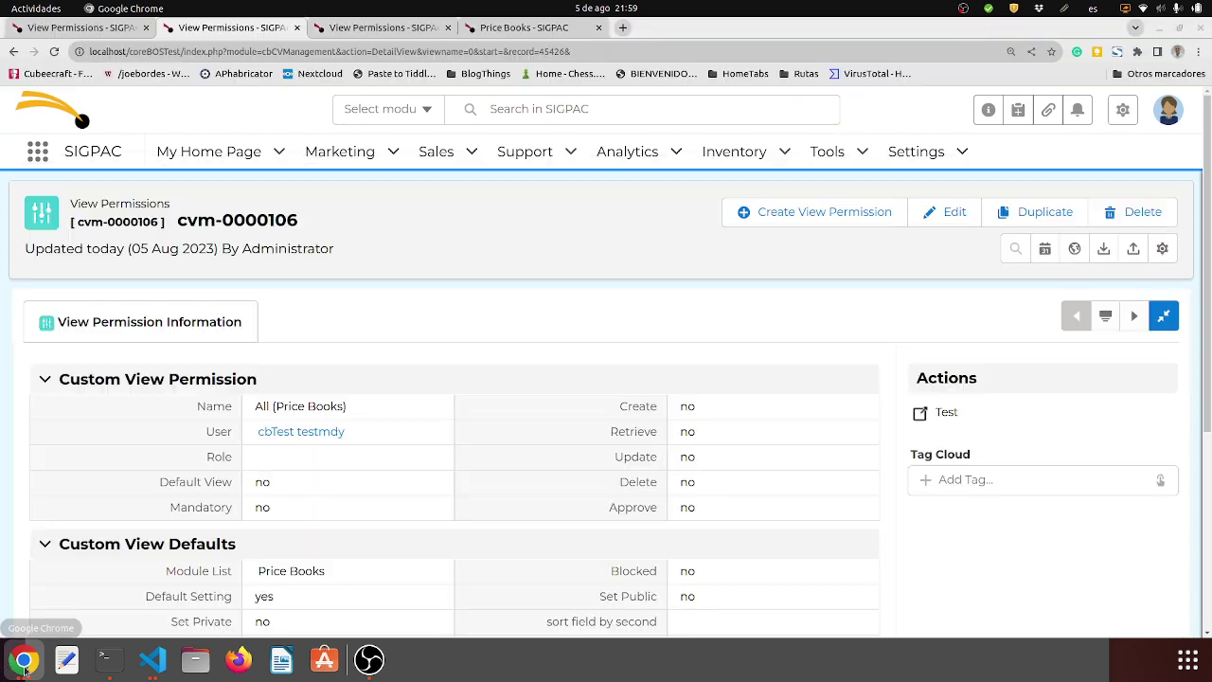
Step: Turn on Create for view permission cvm-0000106 and save the change
click(678, 405)
click(688, 404)
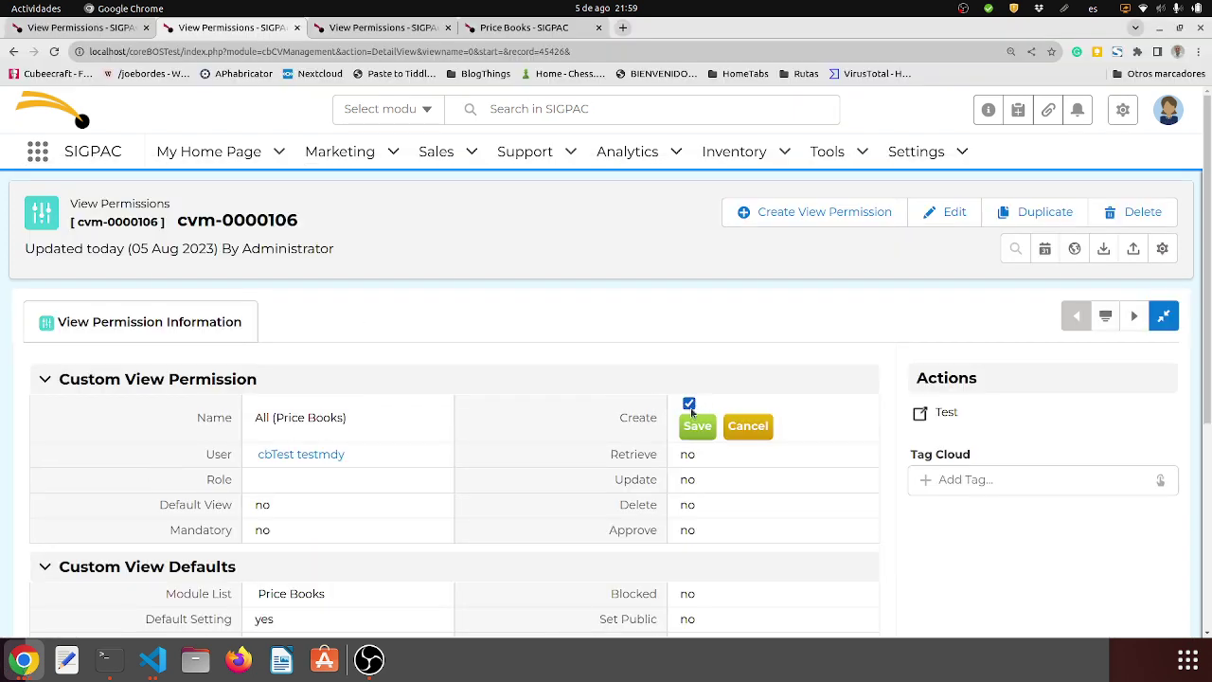
click(691, 429)
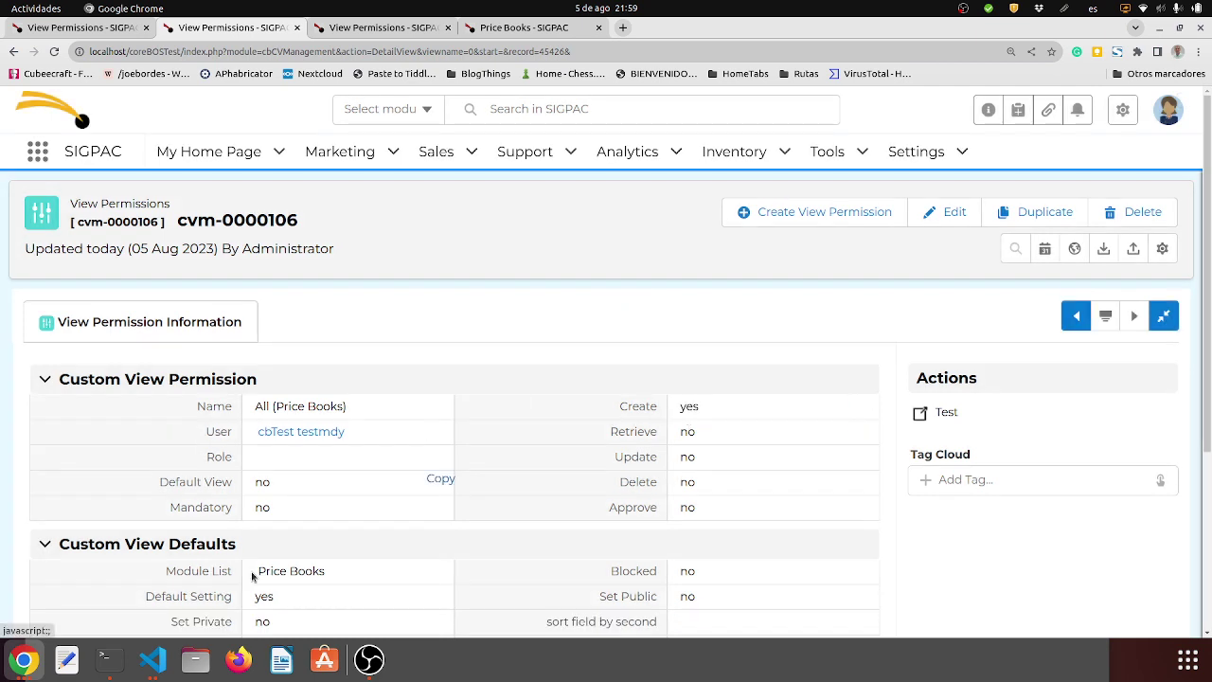
Step: Load the non-administrator's Price Books list again to check the filter actions, and return to the administrator's window
click(25, 661)
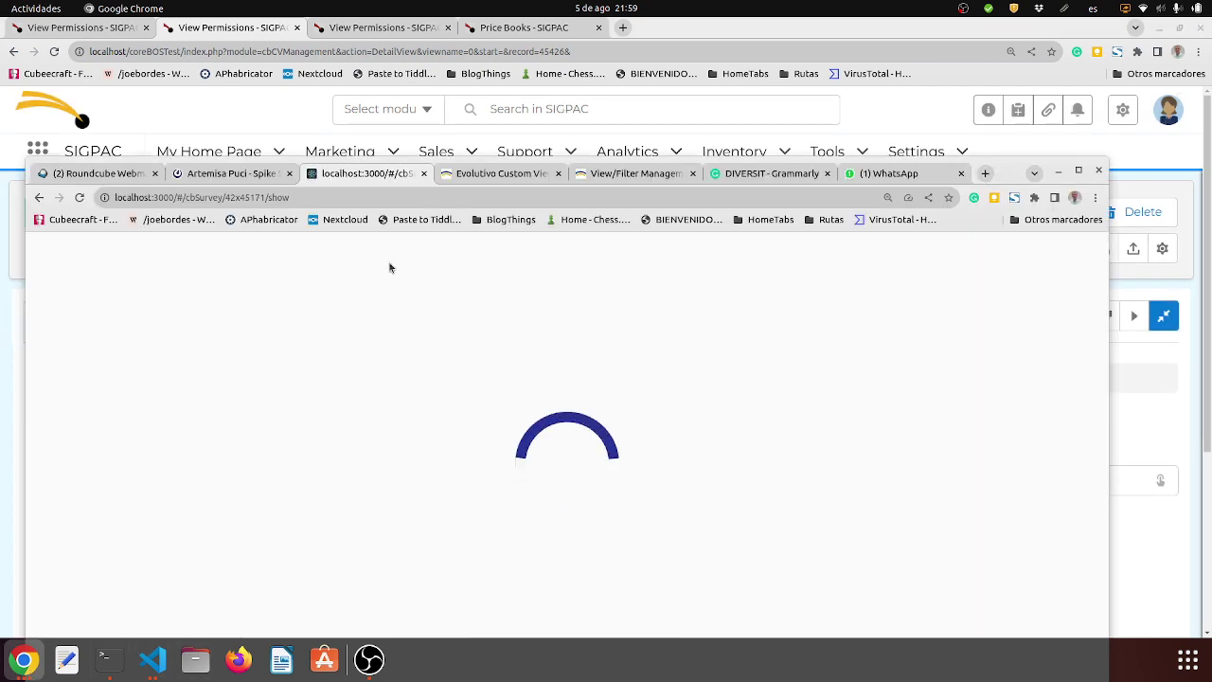
click(25, 661)
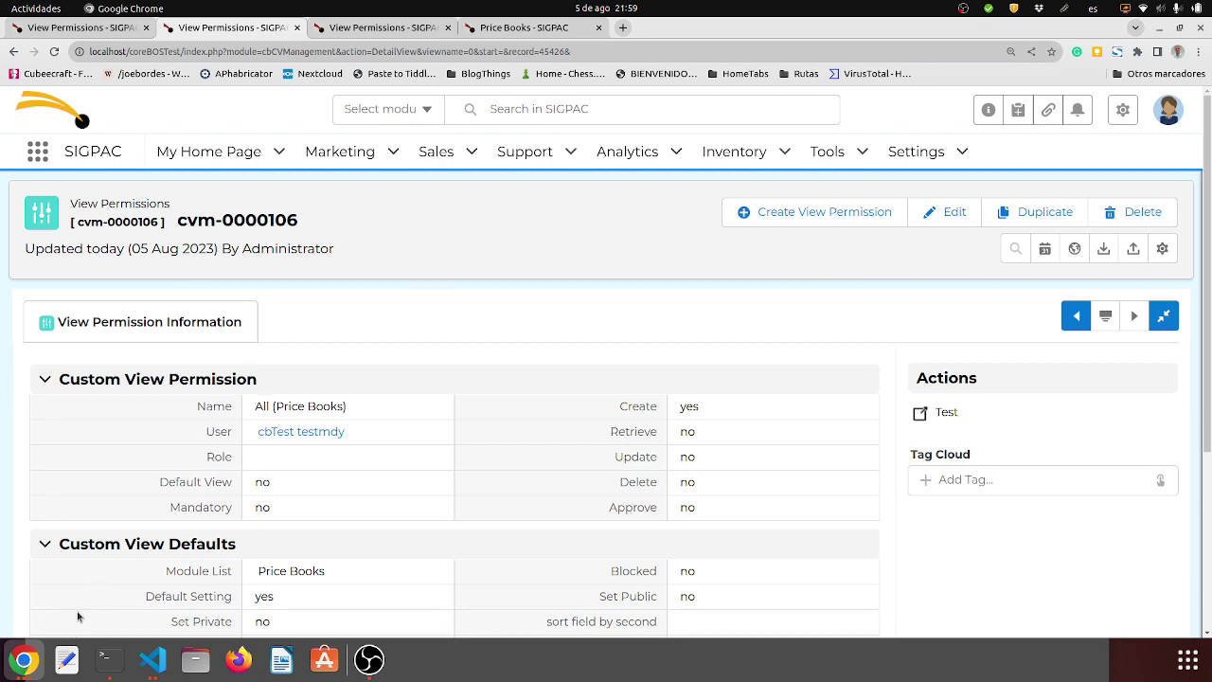
click(25, 661)
mouse_move(443, 159)
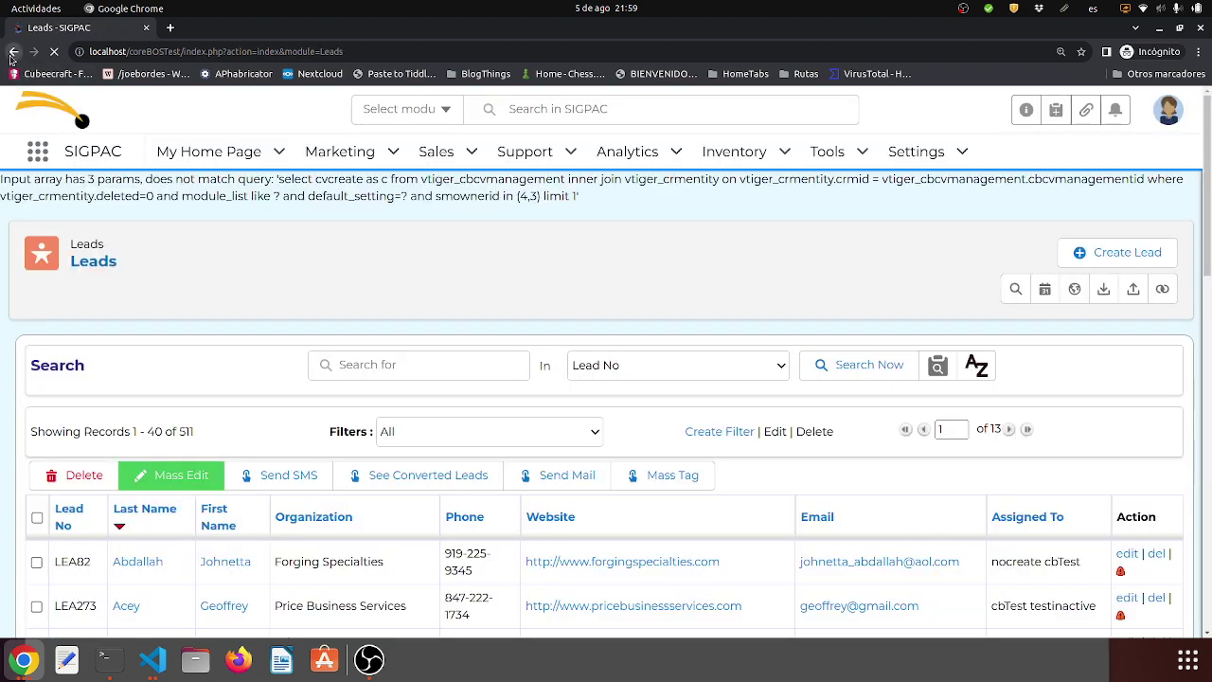
mouse_move(266, 195)
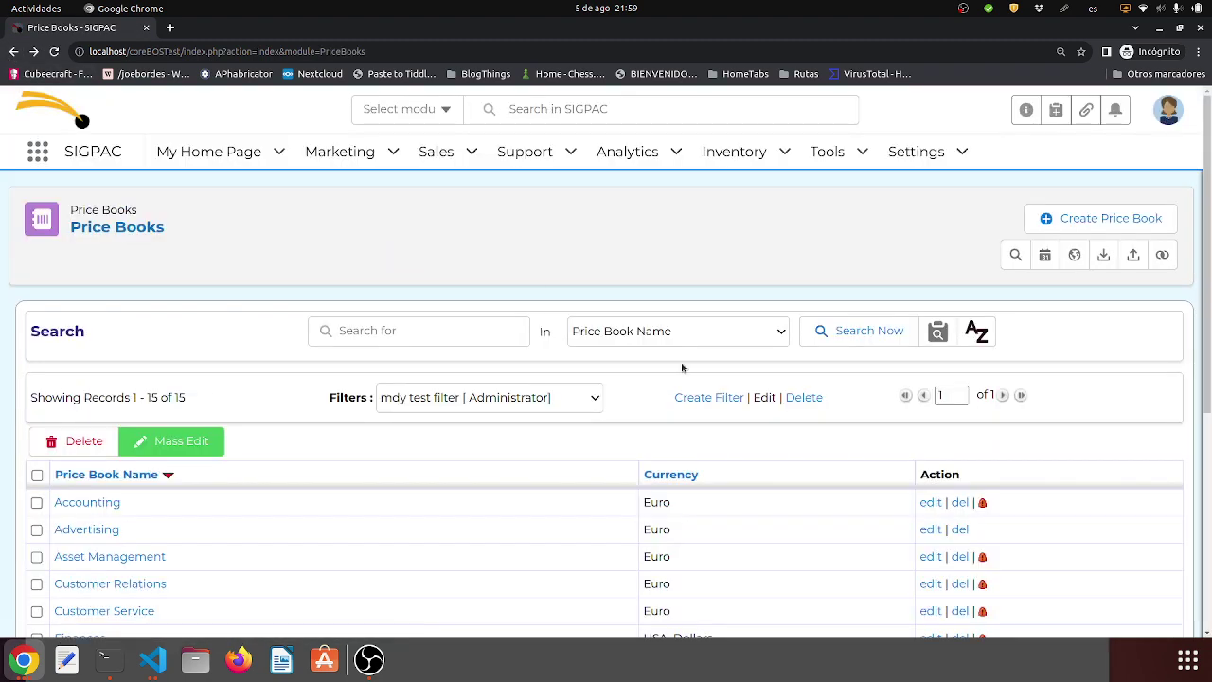
click(23, 661)
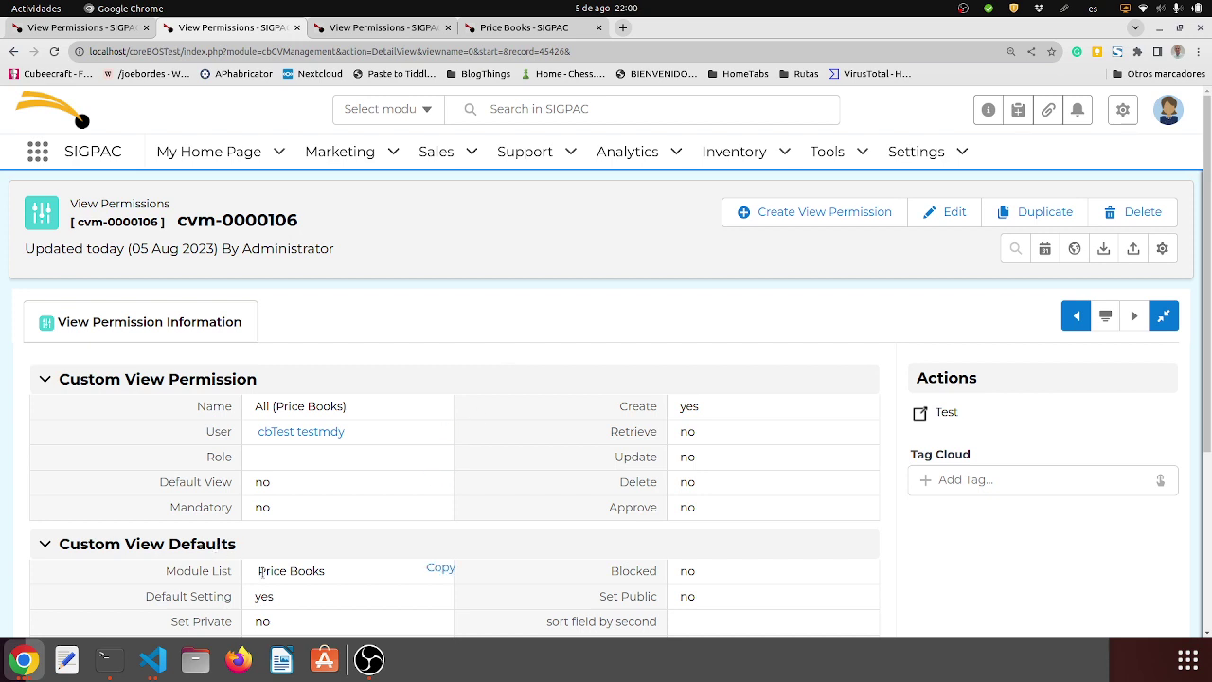
Step: Review the Custom View Defaults of cvm-0000106 and compare its permission settings with those of cvm-0000105
mouse_move(278, 602)
mouse_move(310, 570)
scroll(483, 530, down, 3)
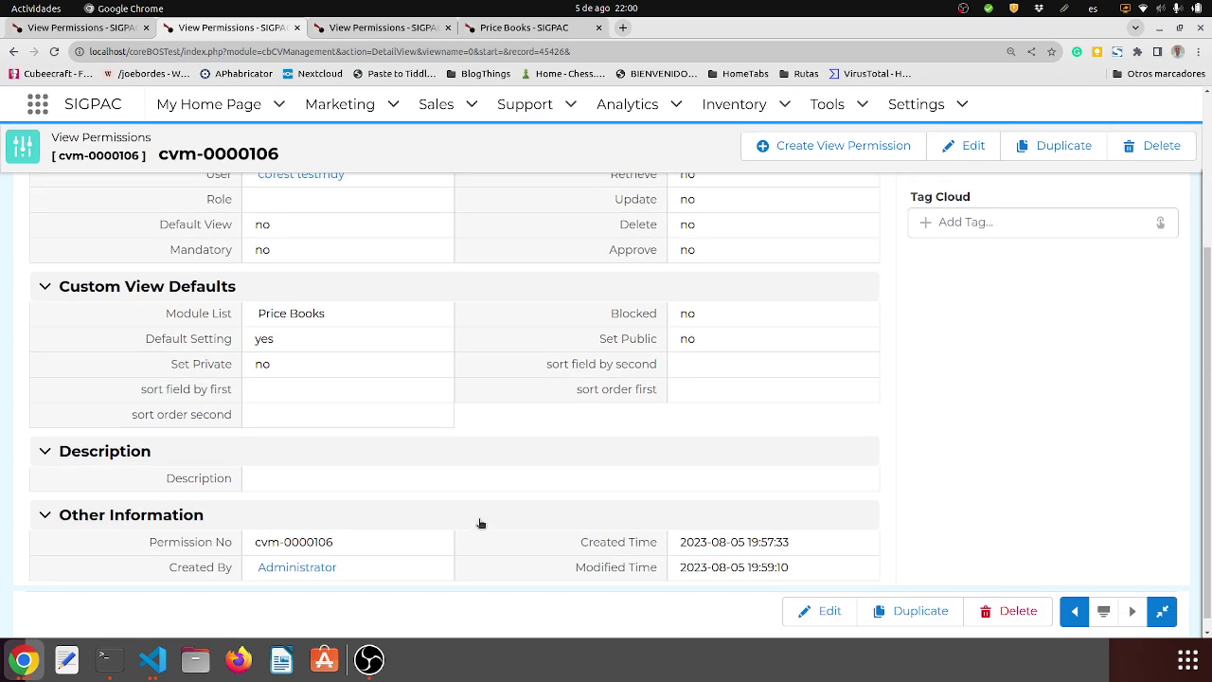
scroll(481, 489, up, 2)
scroll(481, 488, up, 1)
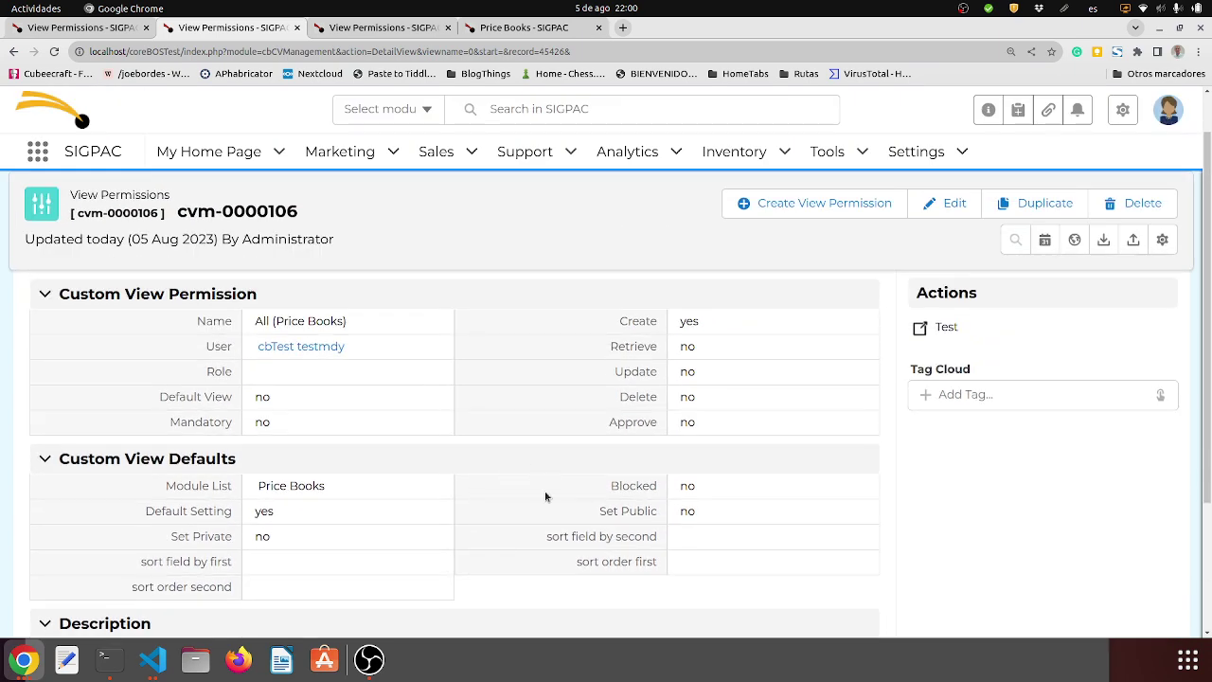
mouse_move(435, 409)
click(85, 28)
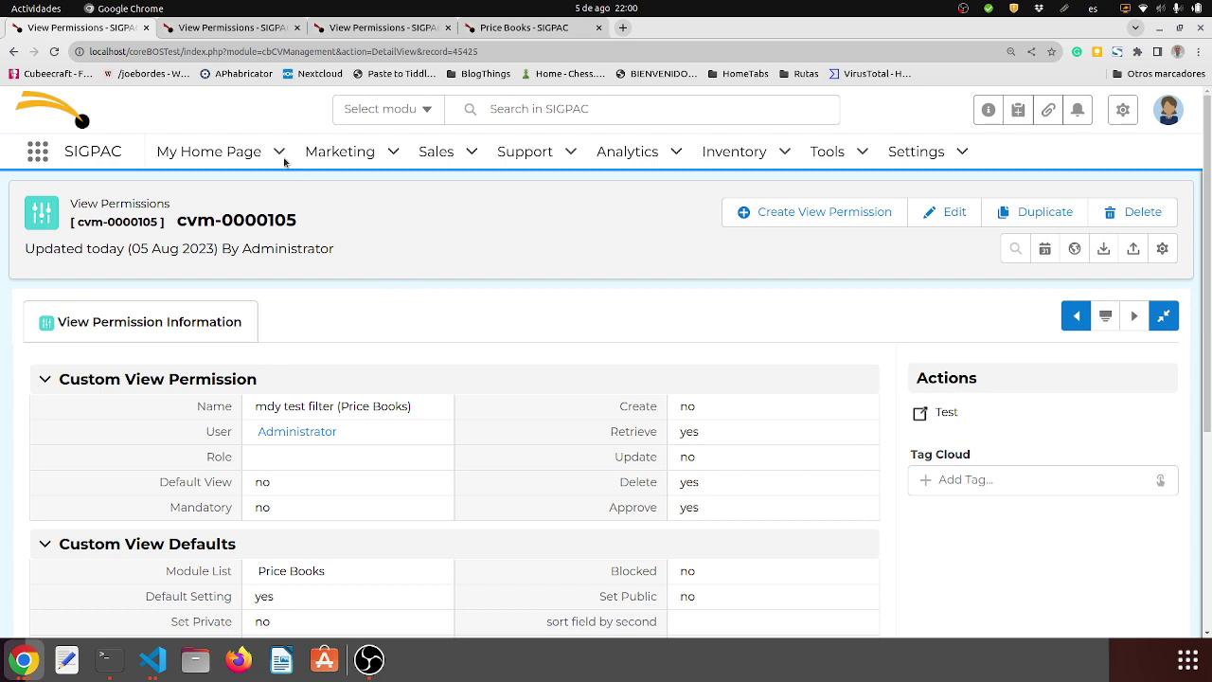
click(242, 27)
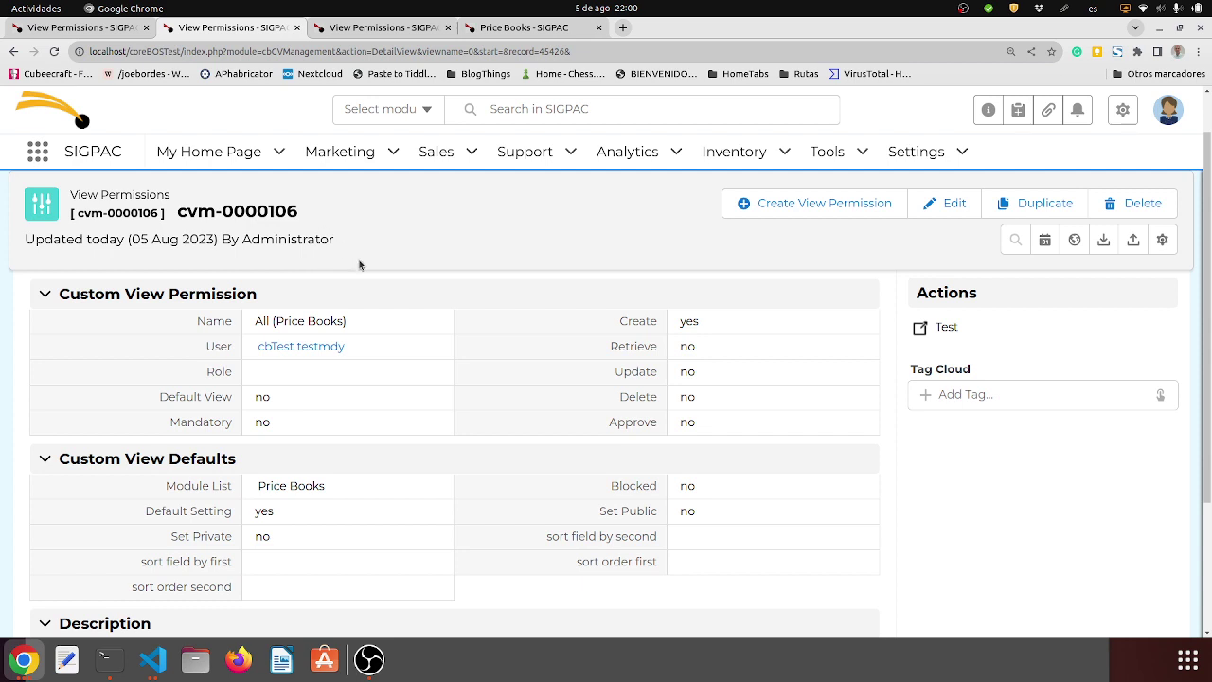
Step: Open a new custom view form for View Permissions, examine the Set as Private option and leave without saving
click(35, 200)
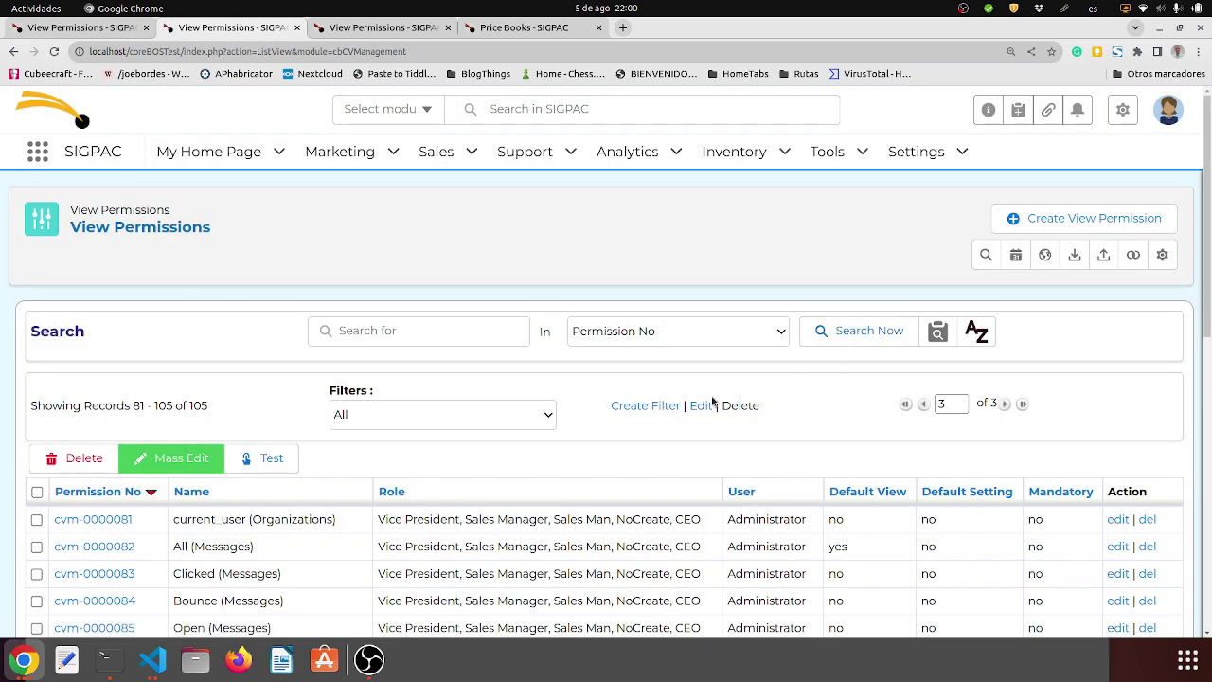
click(645, 406)
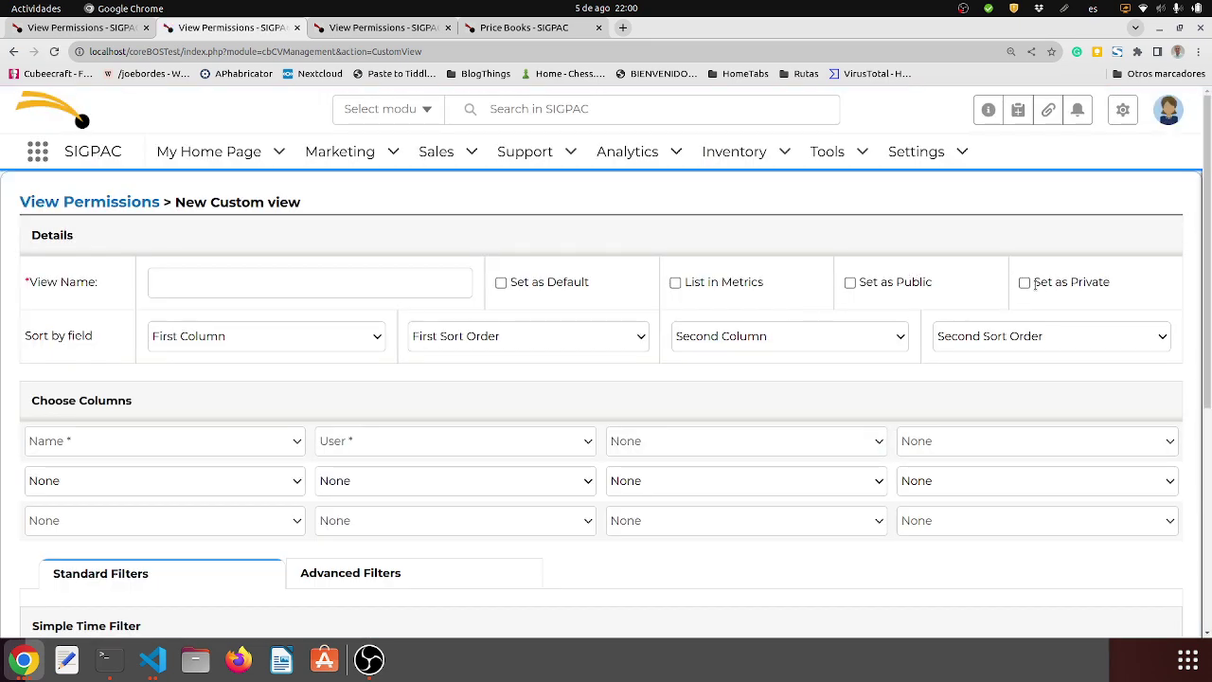
triple_click(1087, 279)
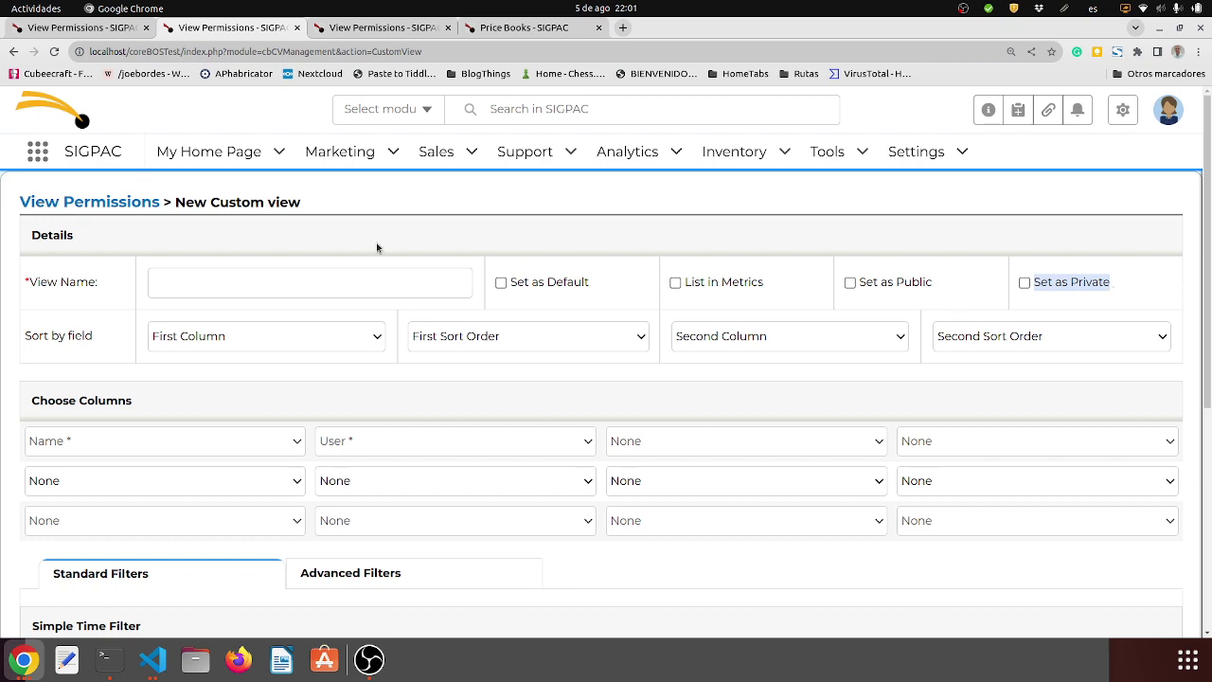
click(127, 202)
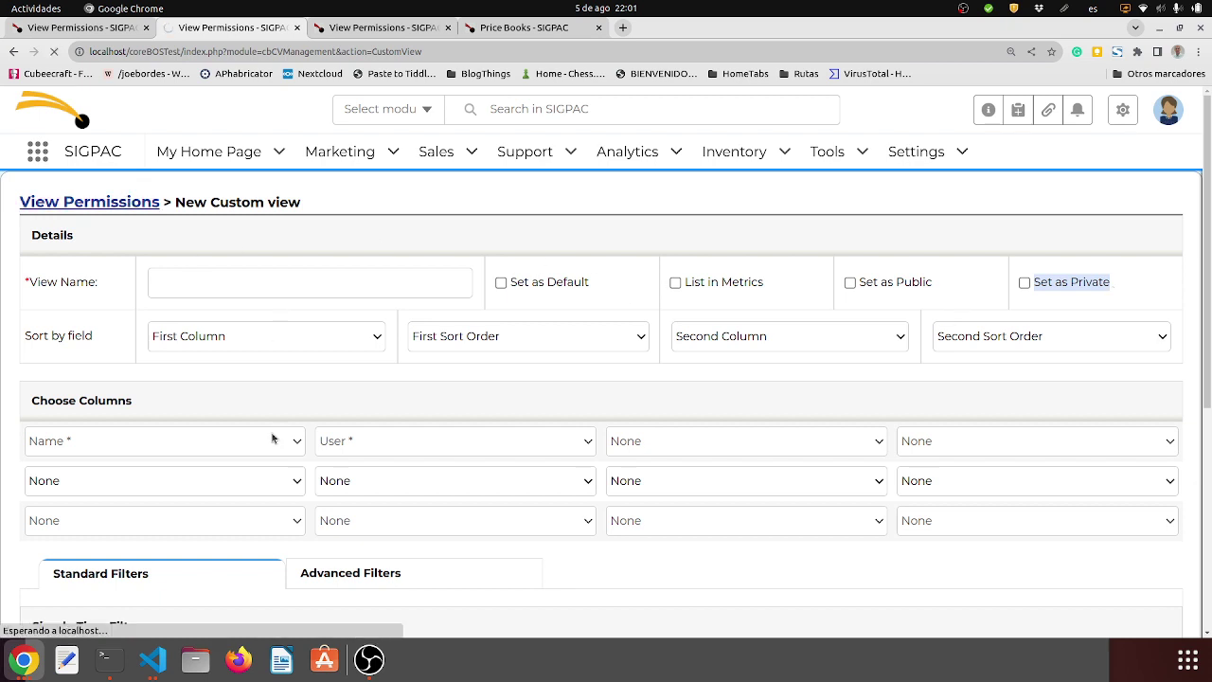